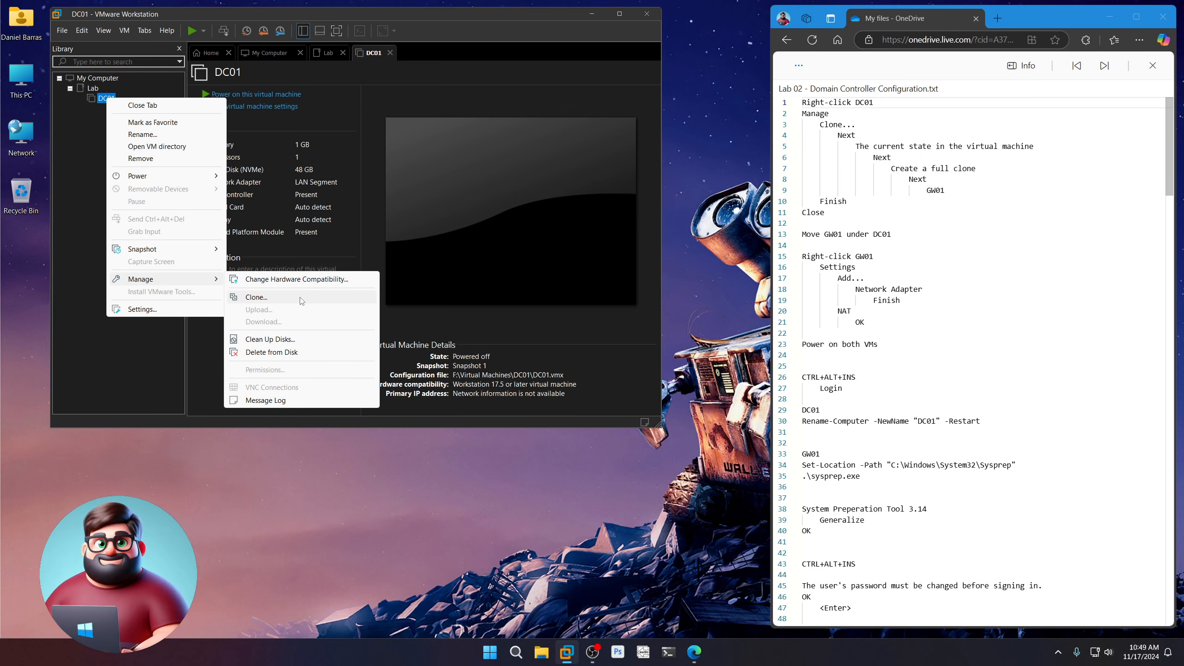
Clone DC01's current state as a full independent clone named GW01
click(300, 298)
click(407, 313)
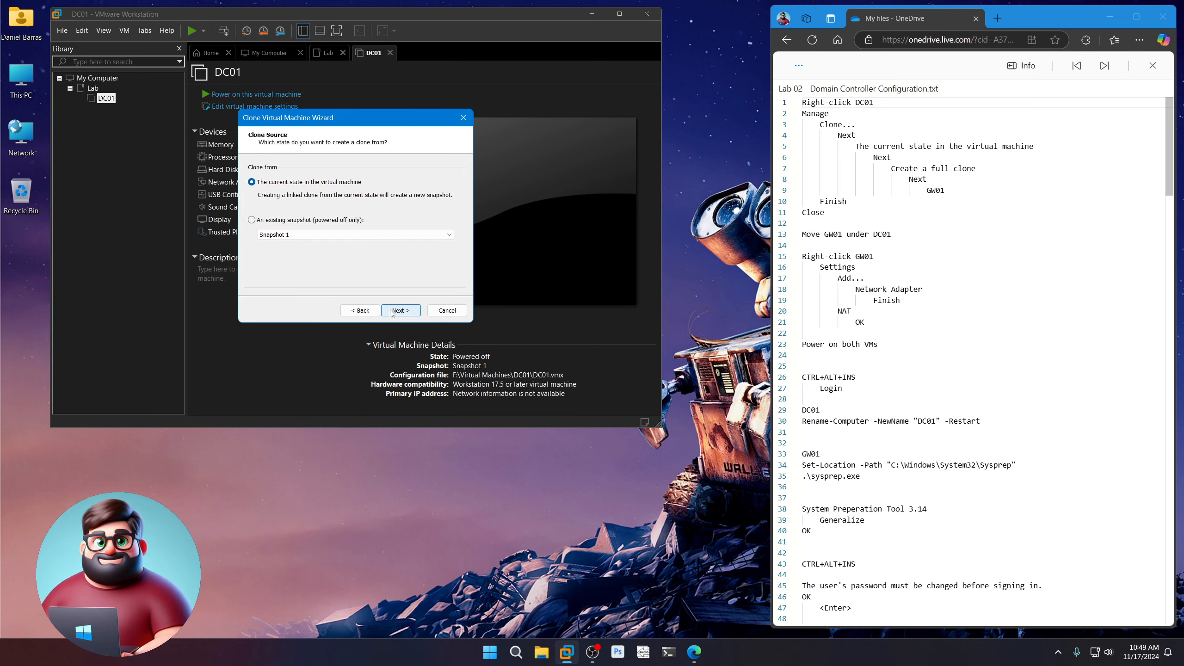
click(393, 311)
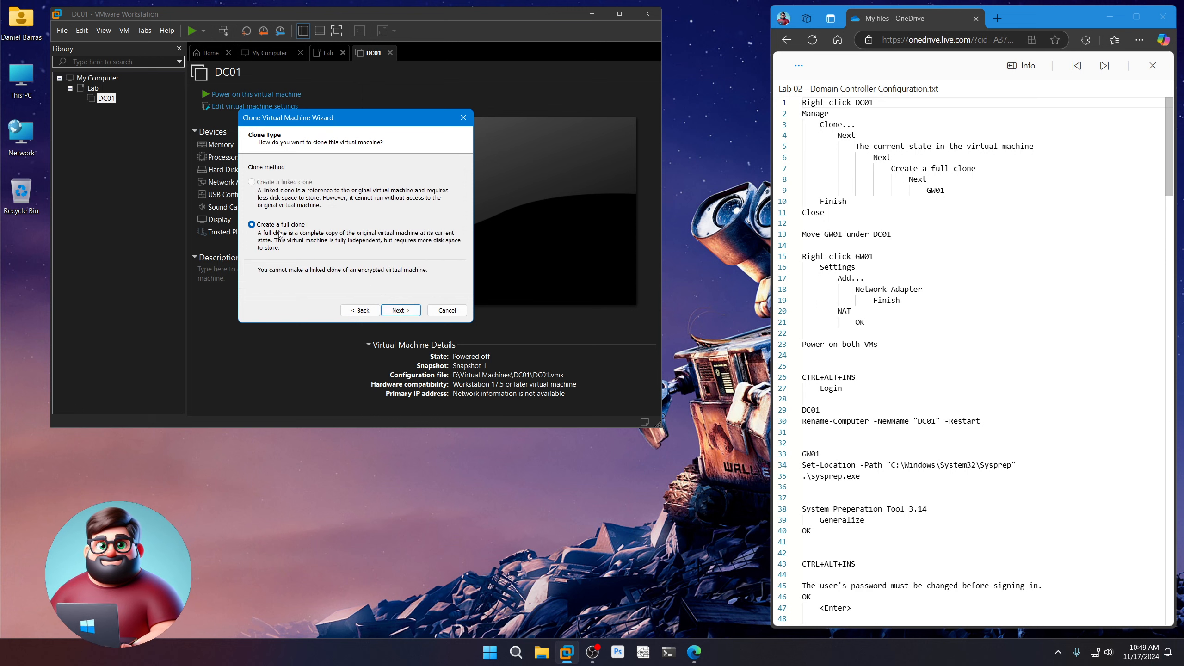
click(401, 311)
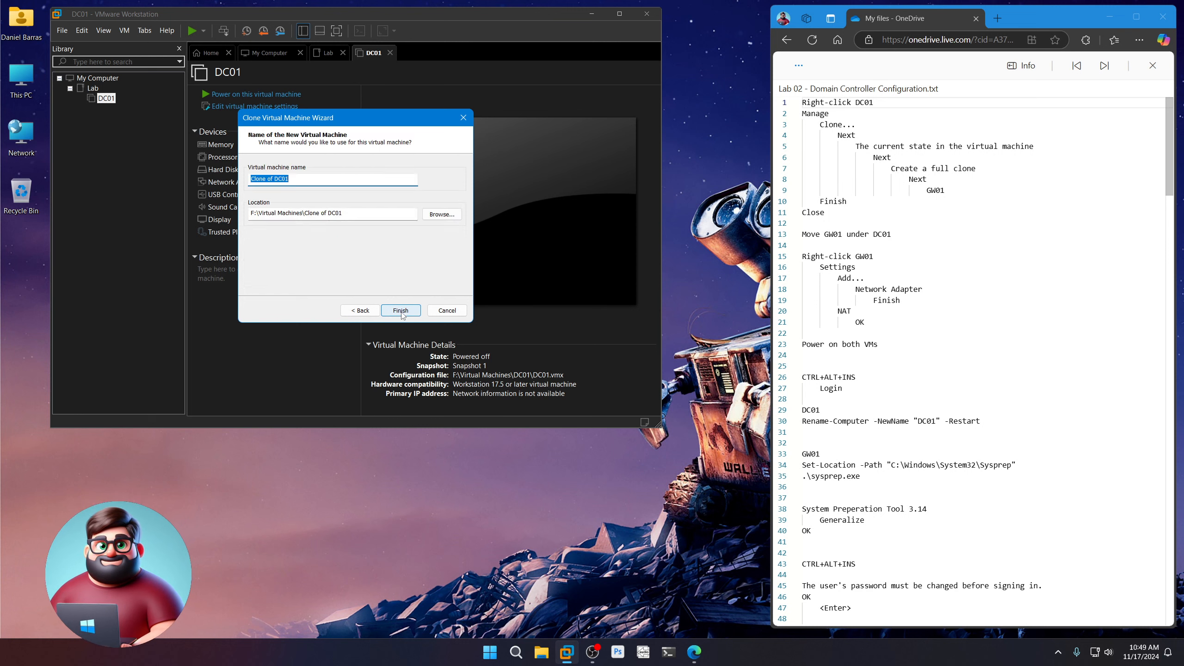
text(GW01)
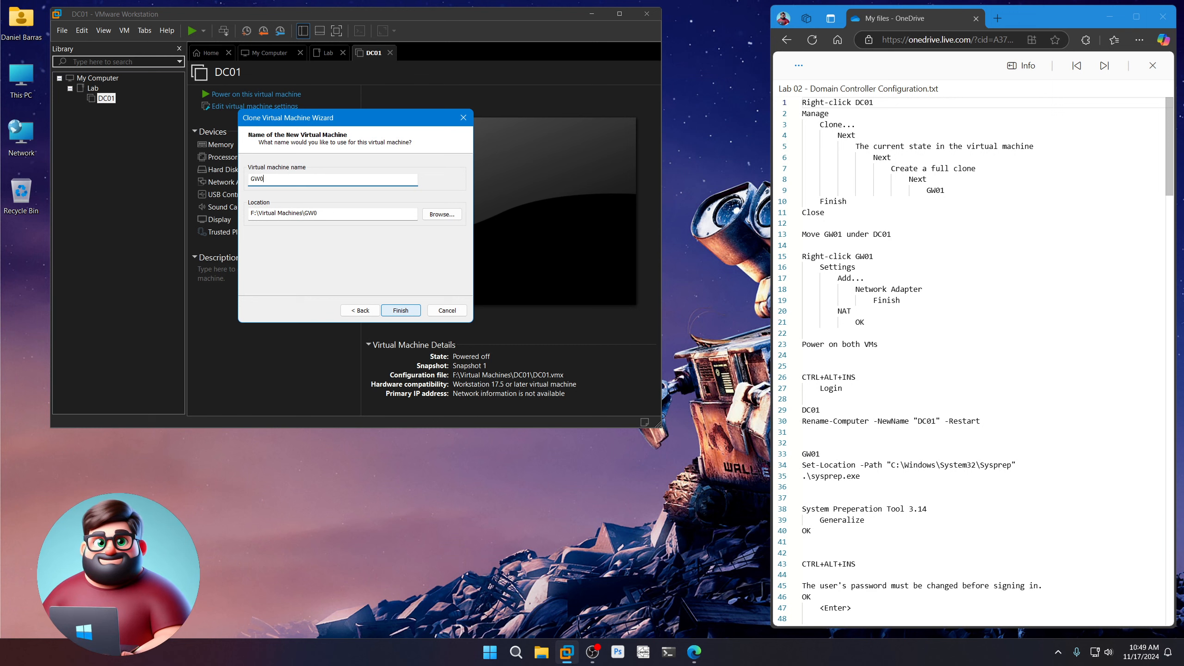
click(402, 311)
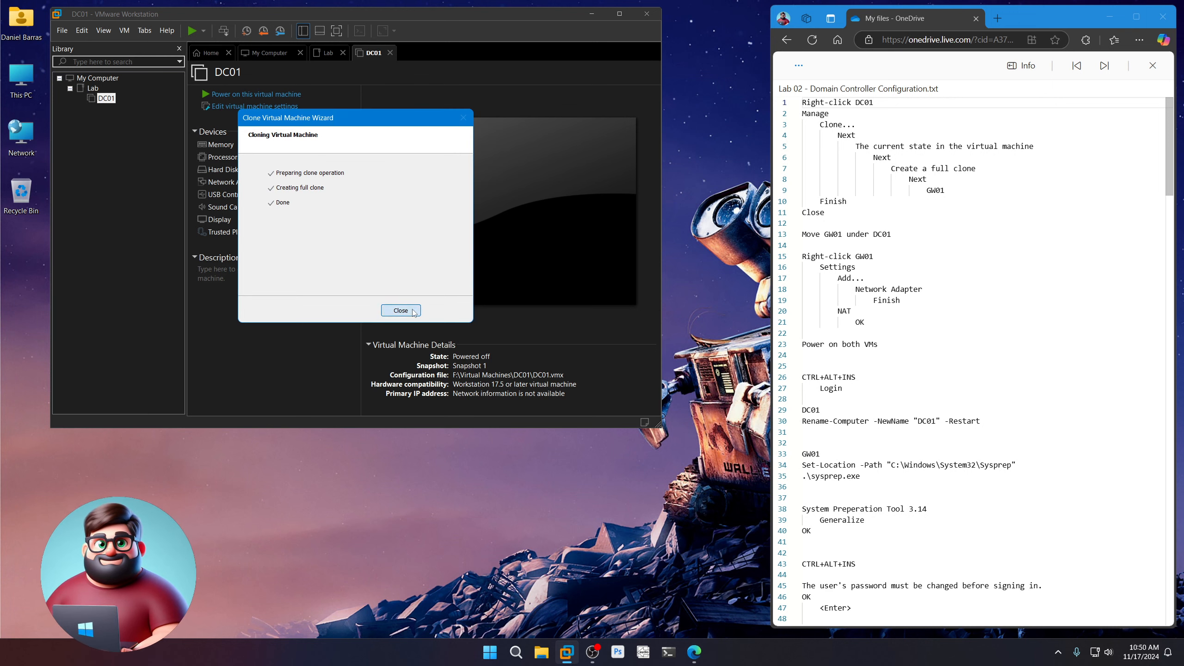
click(401, 310)
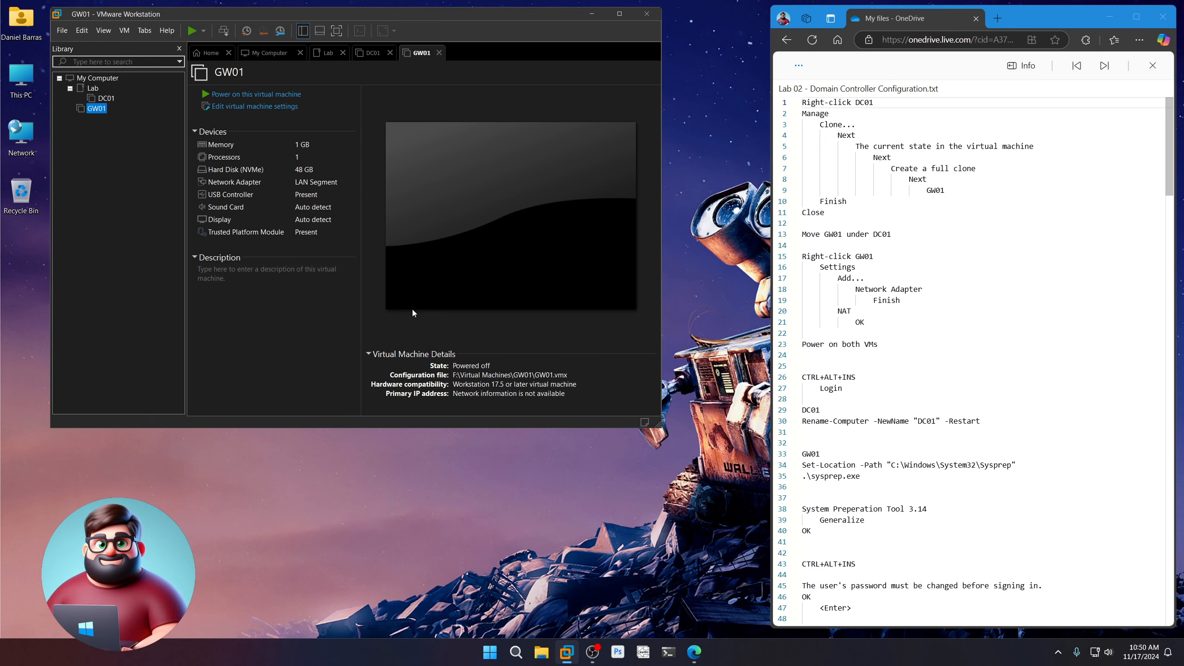
Move GW01 into the Lab folder in the library
drag(96, 108, 93, 88)
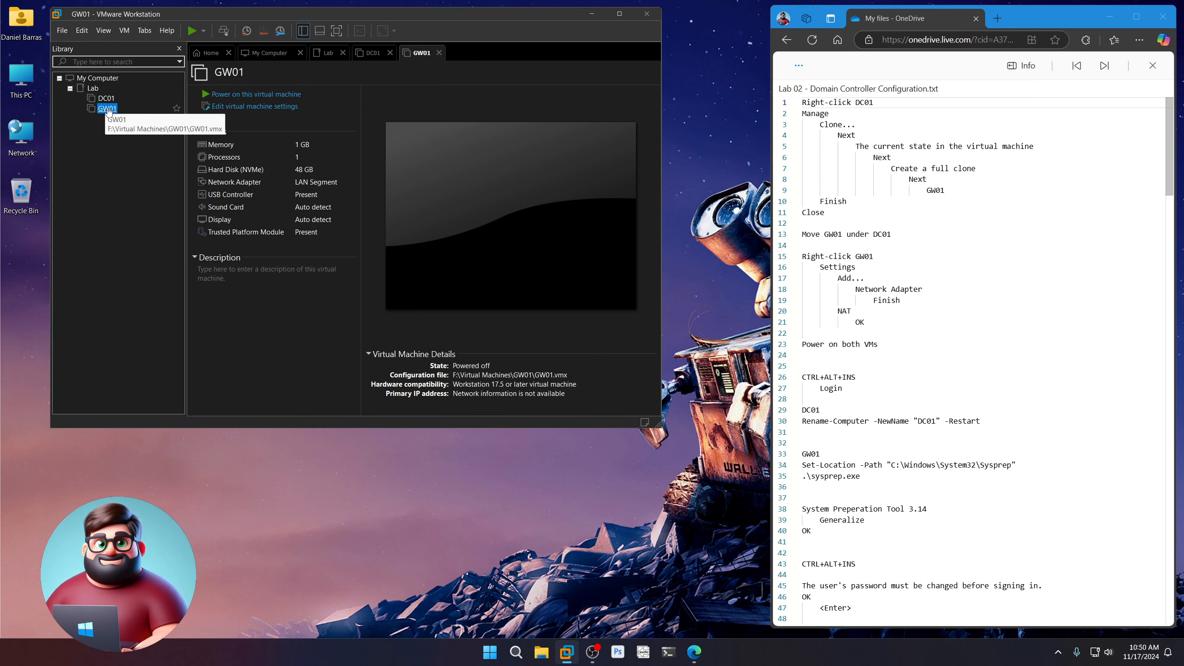
scroll(932, 327, down, 1)
drag(879, 286, 802, 198)
Add a second network adapter set to NAT to GW01's hardware and save
right_click(109, 111)
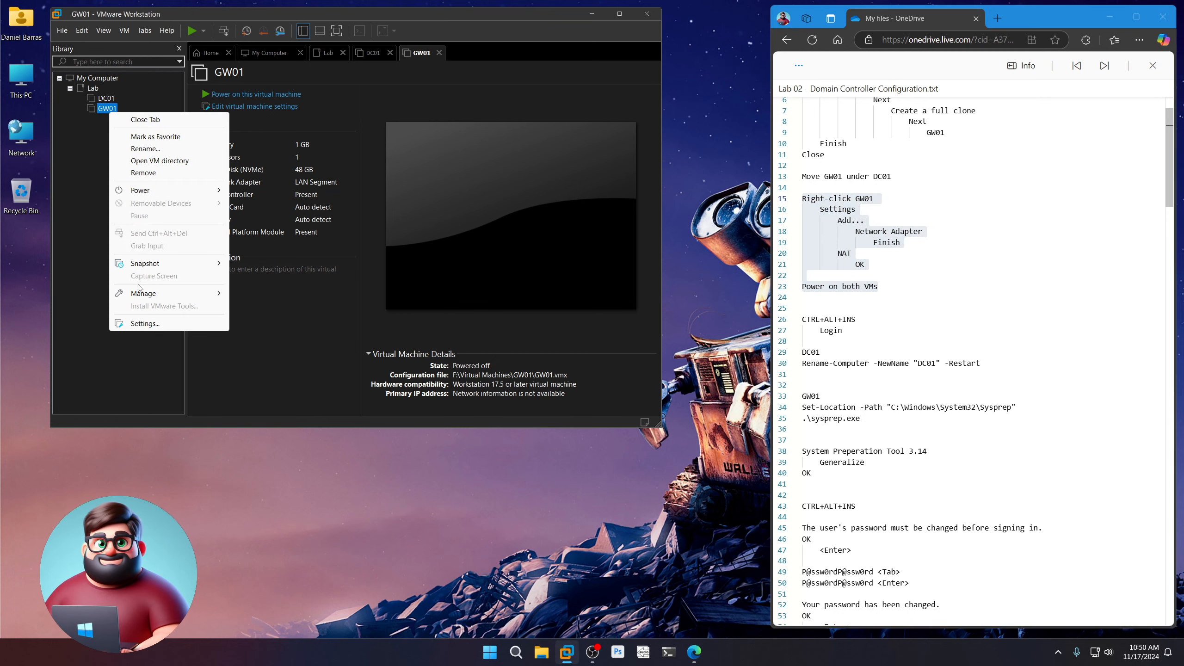
click(176, 324)
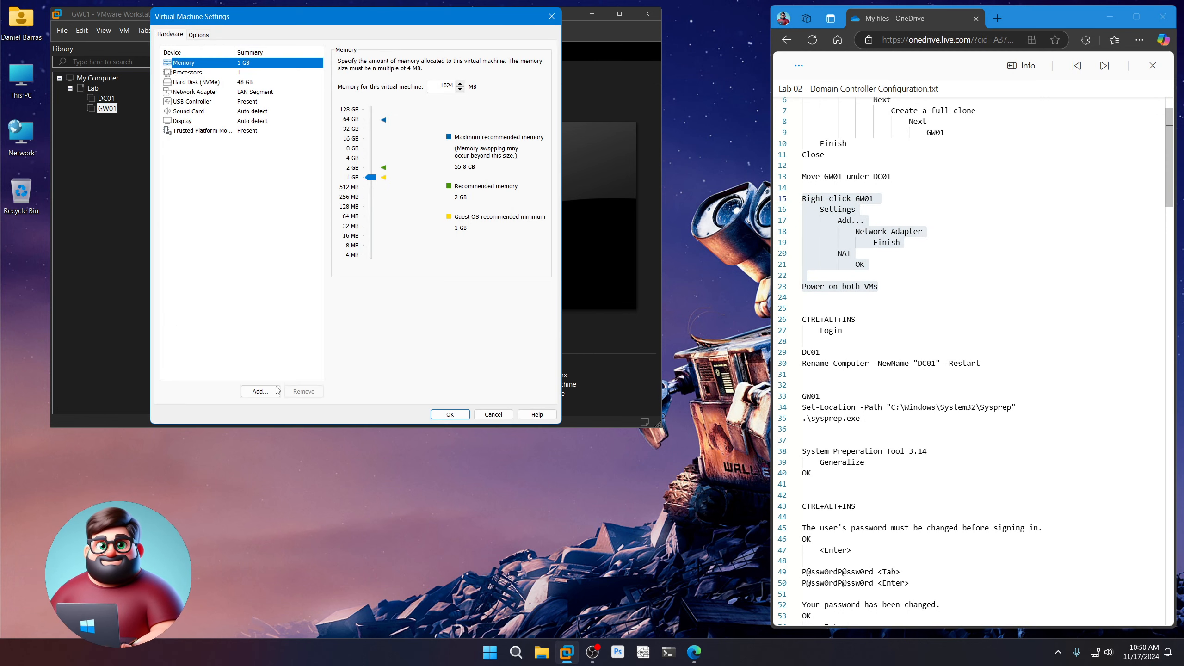
click(274, 392)
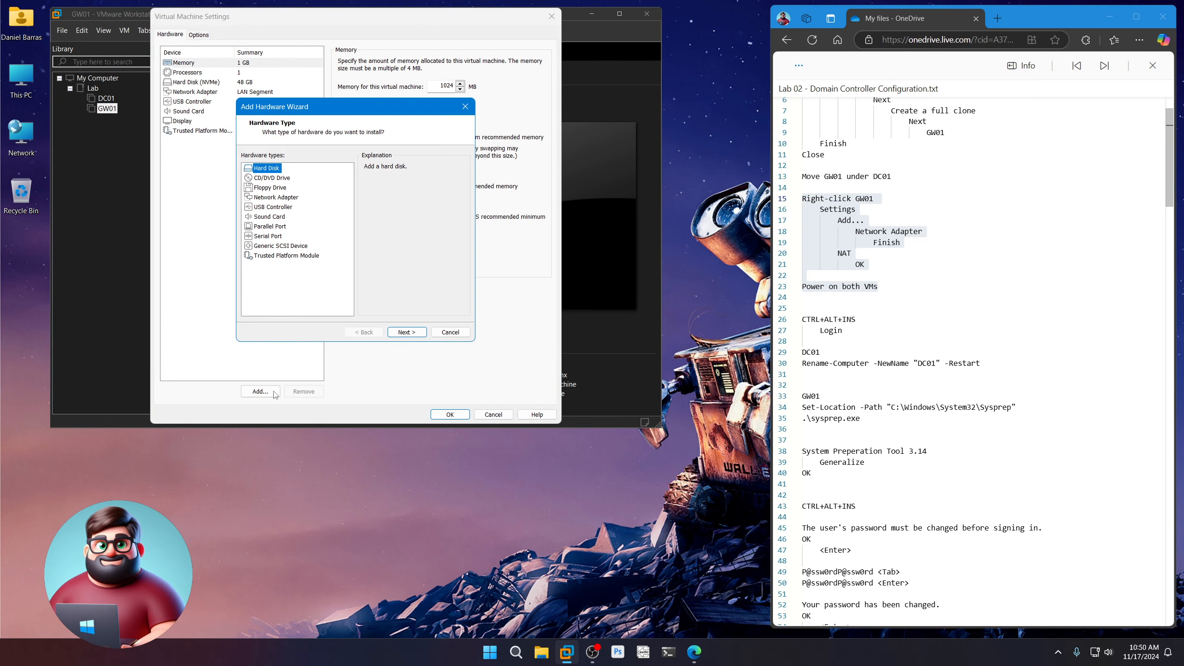
click(281, 200)
click(408, 332)
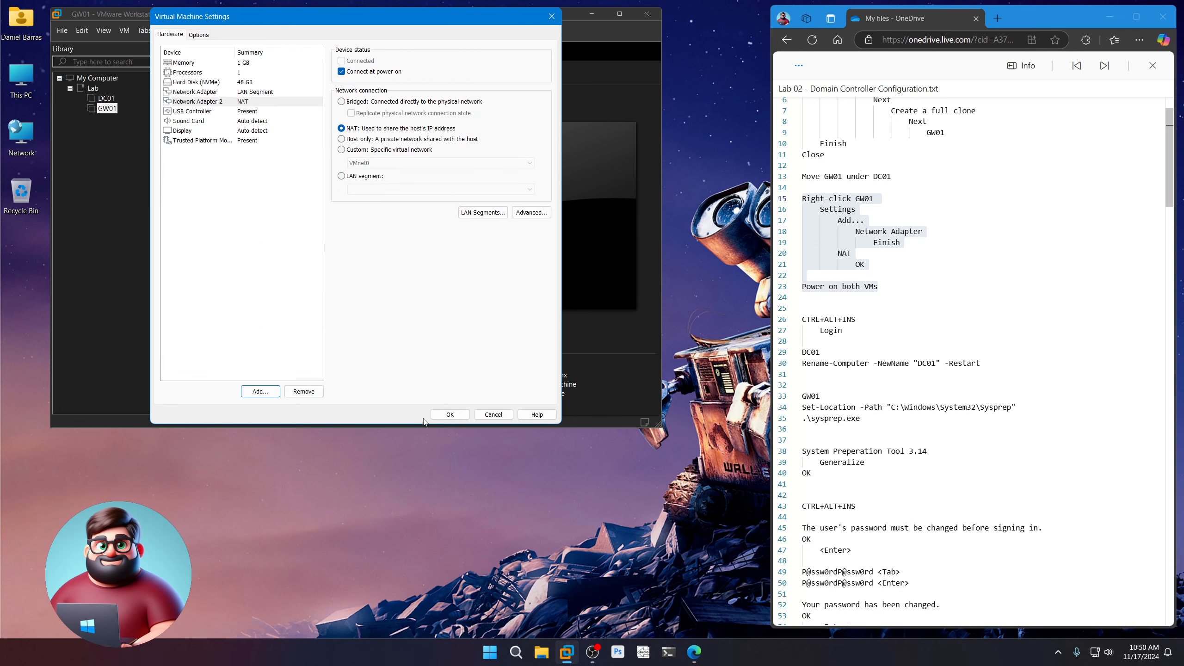
click(450, 415)
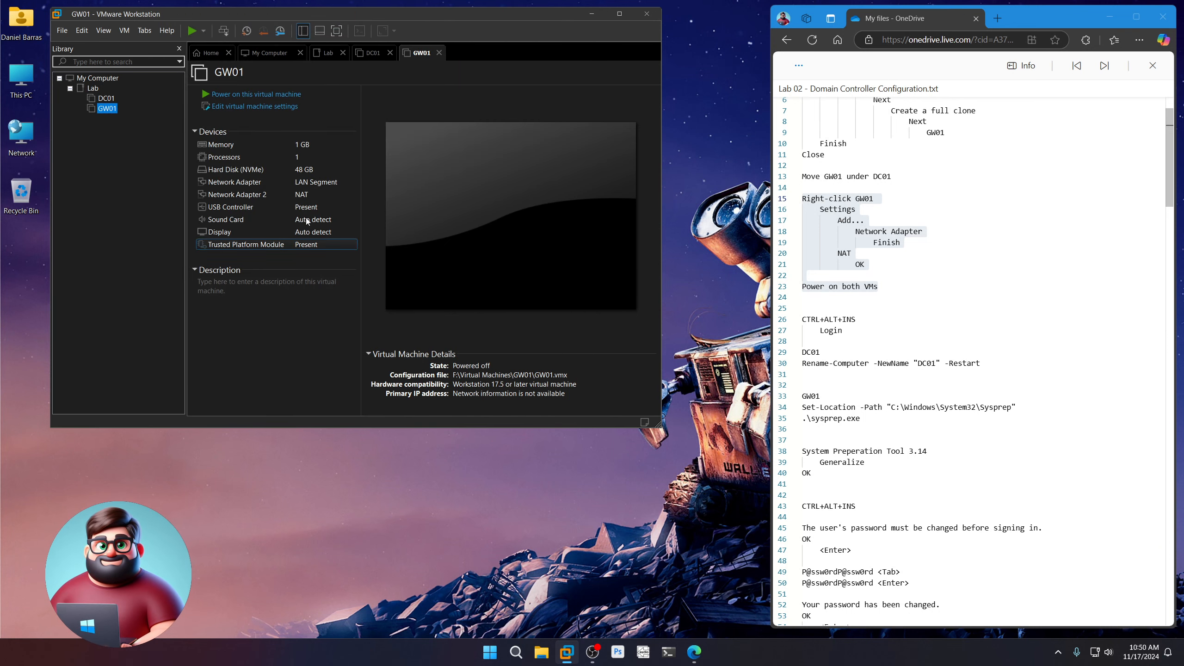
Power on the DC01 and GW01 virtual machines
click(116, 103)
click(263, 93)
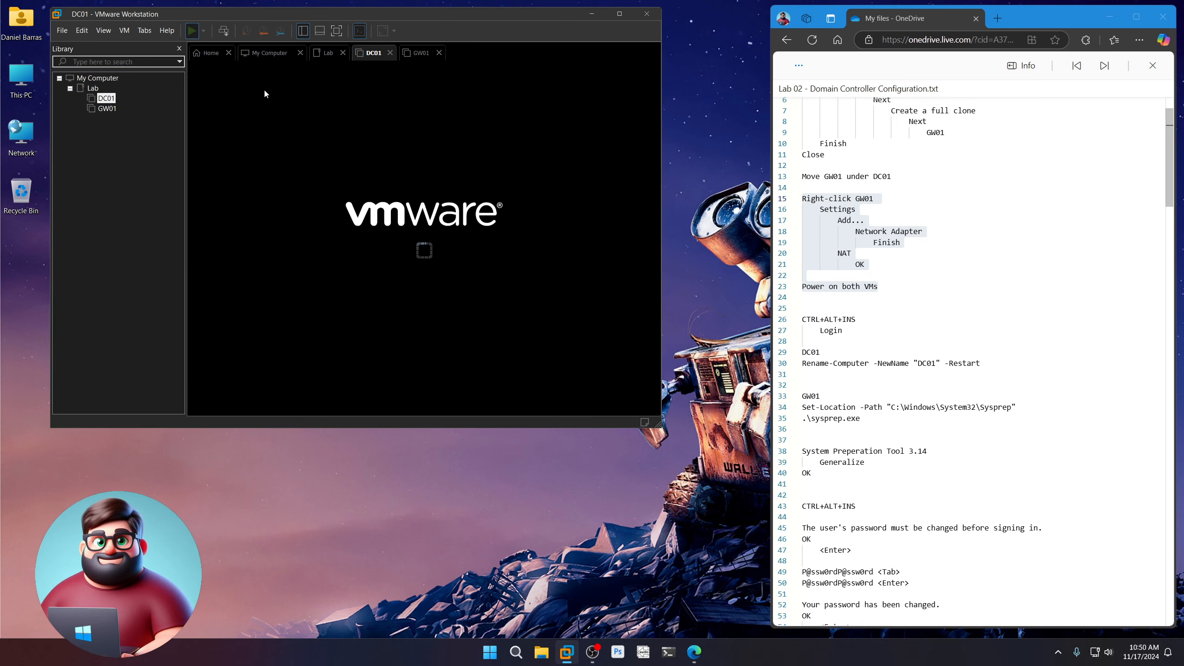
click(107, 108)
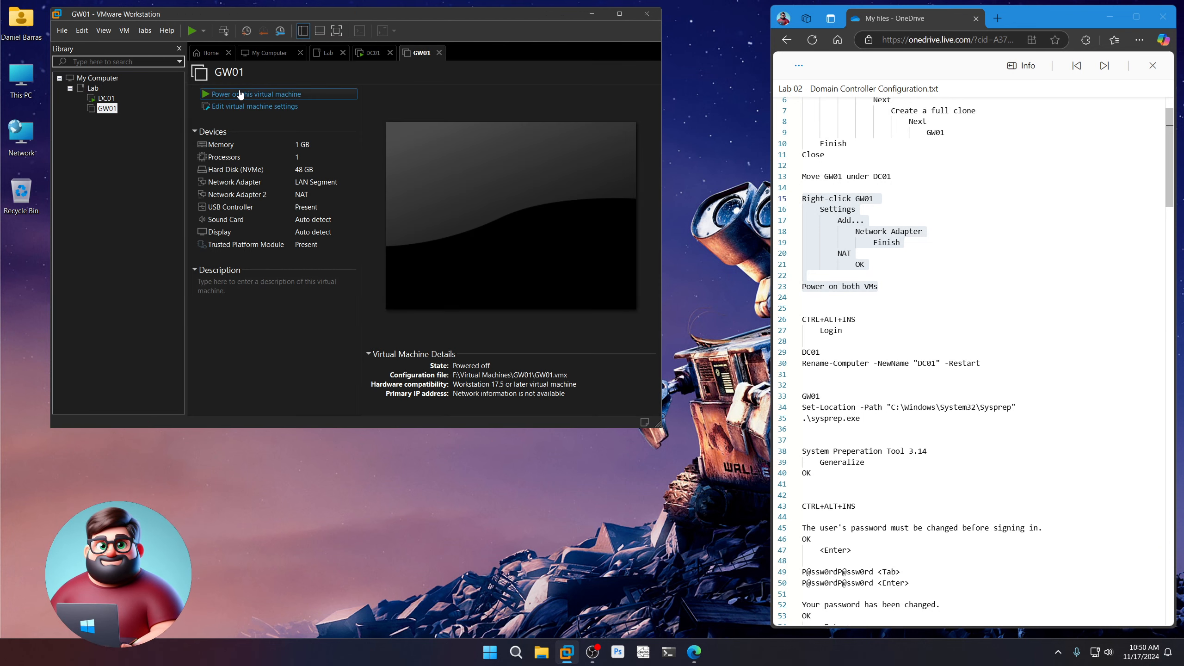
click(240, 92)
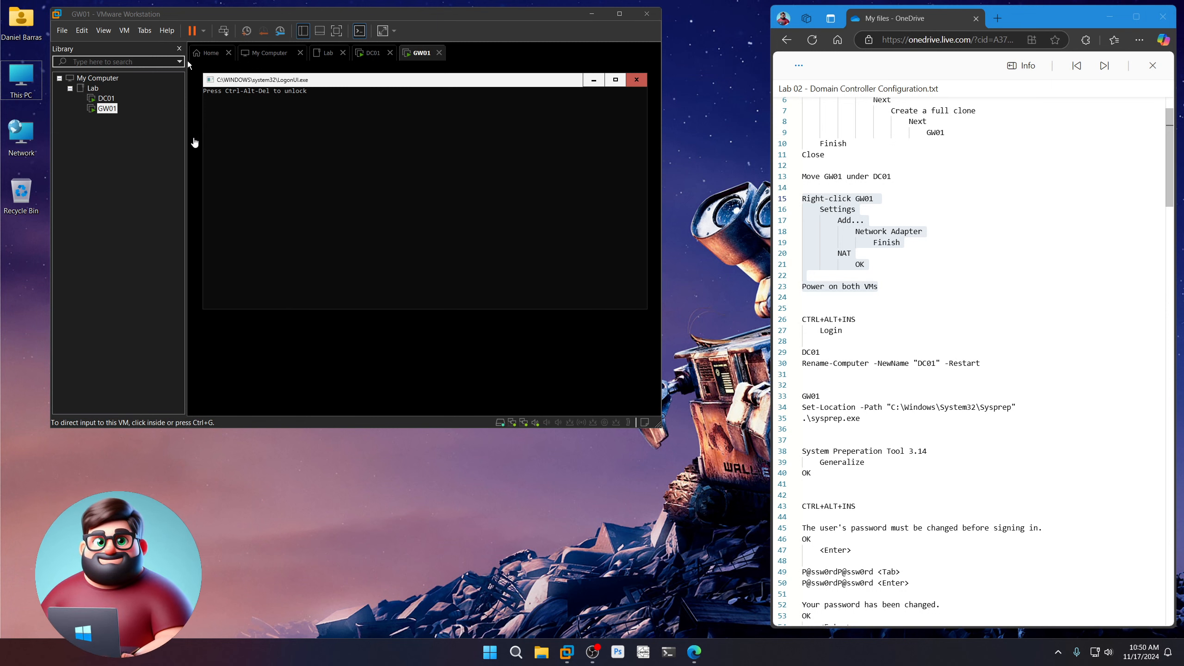
Sign in to GW01 as Administrator using Ctrl+Alt+Ins and the account password
click(393, 158)
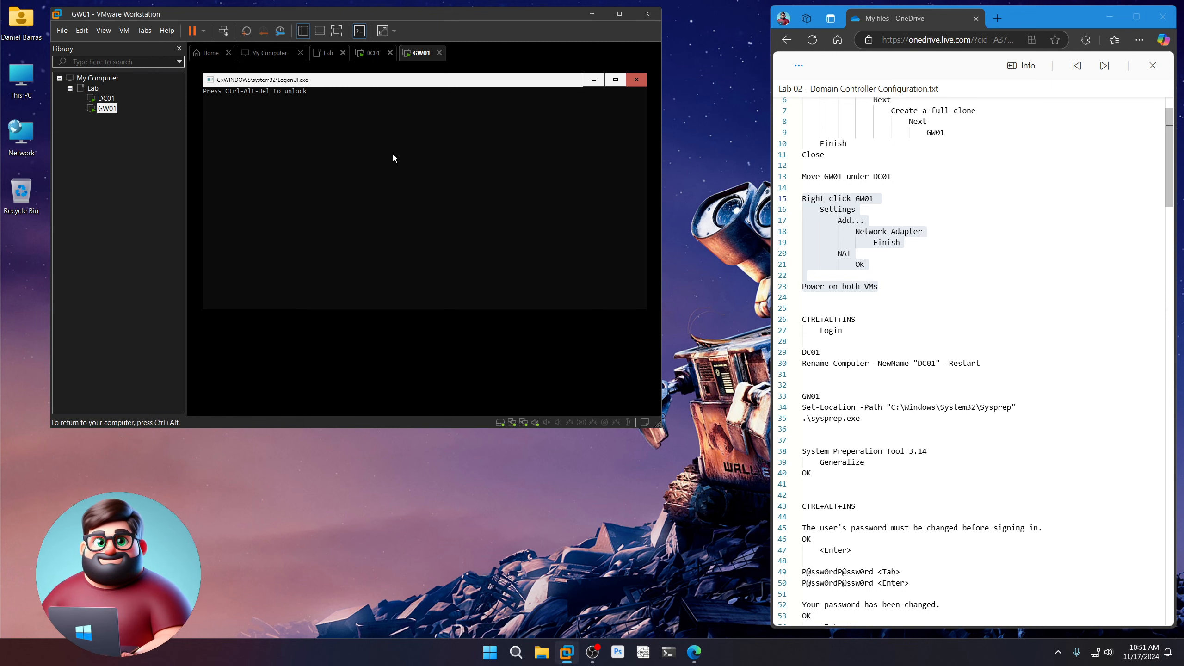
key(ctrl+alt+Insert)
text(P@)
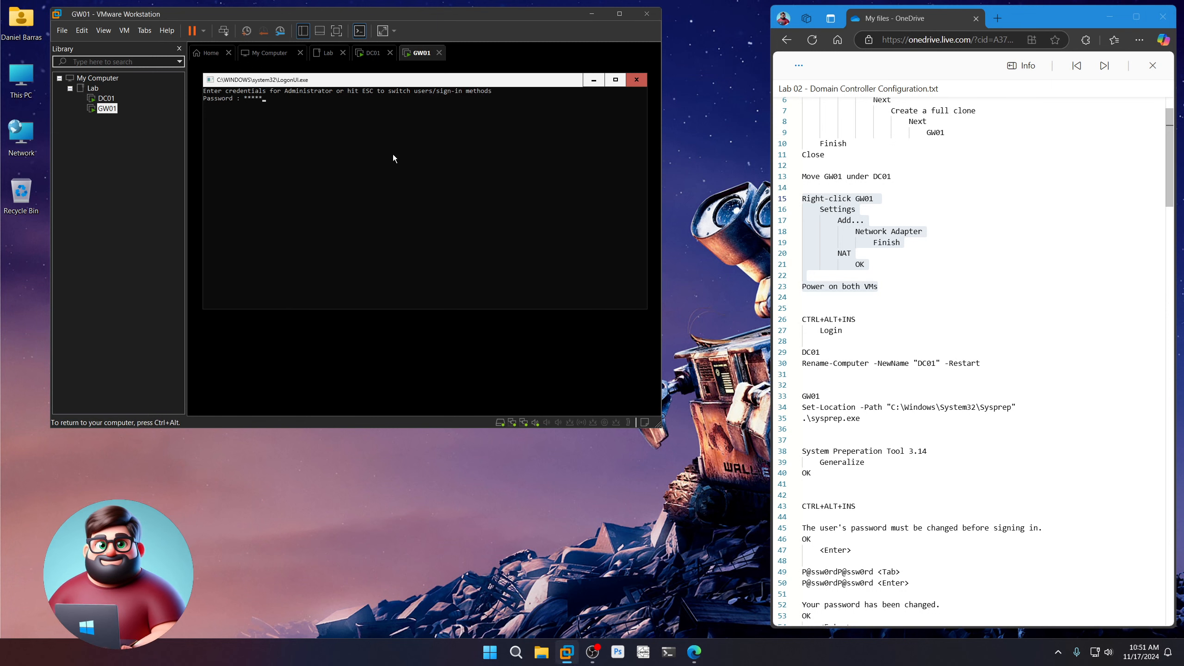
key(Return)
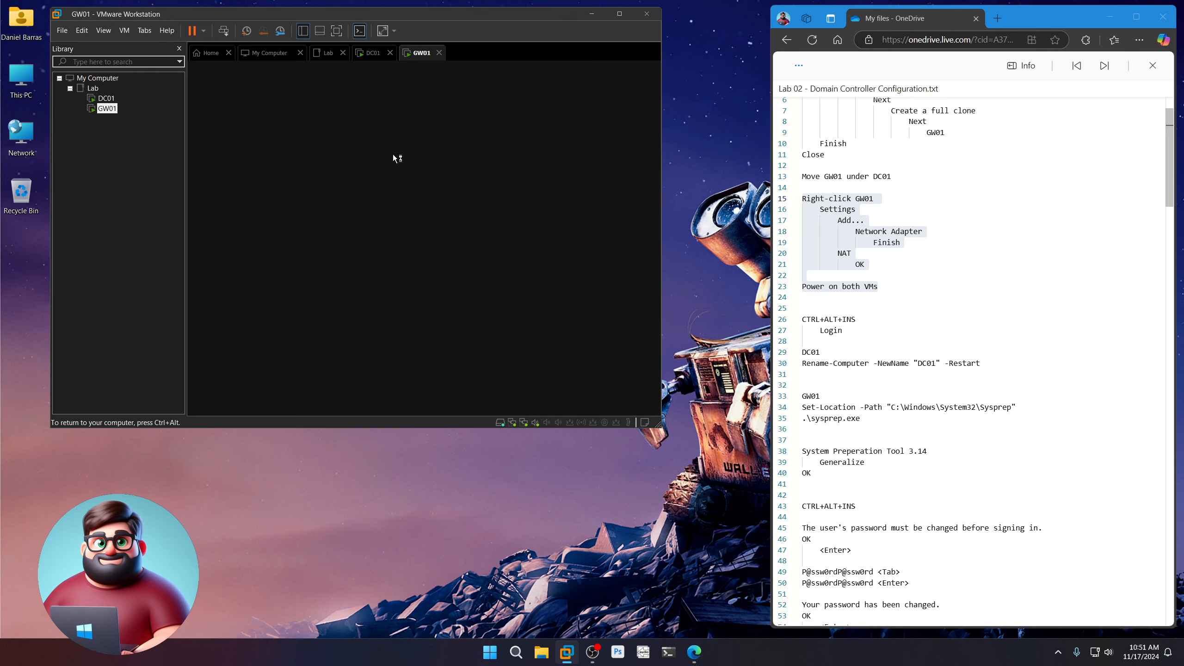
key(ctrl+alt)
Sign in to DC01 as Administrator using Ctrl+Alt+Ins and the account password
click(107, 98)
click(424, 238)
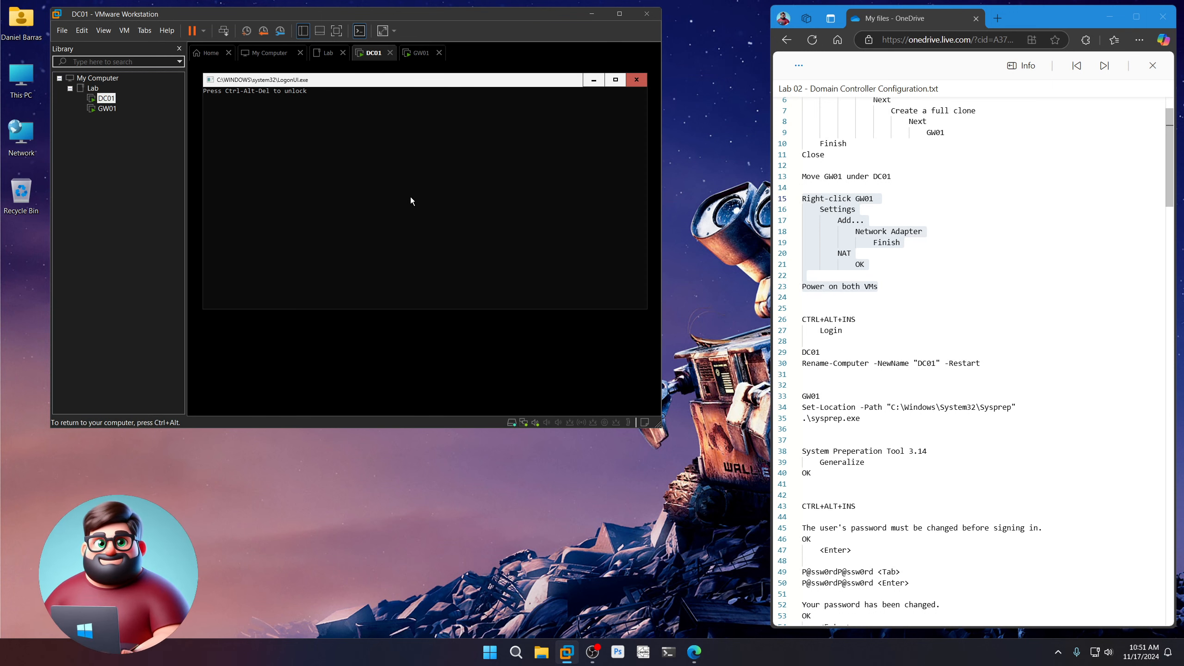
key(ctrl+alt+Insert)
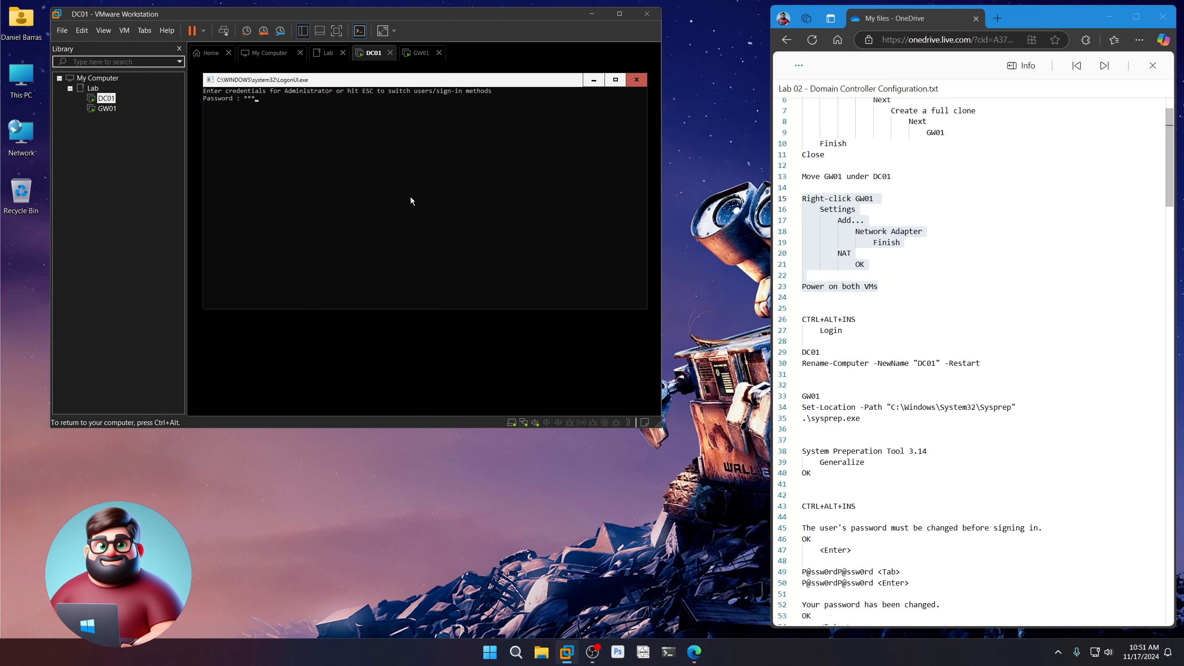
text(P@ssw0rdP@ssw0rd)
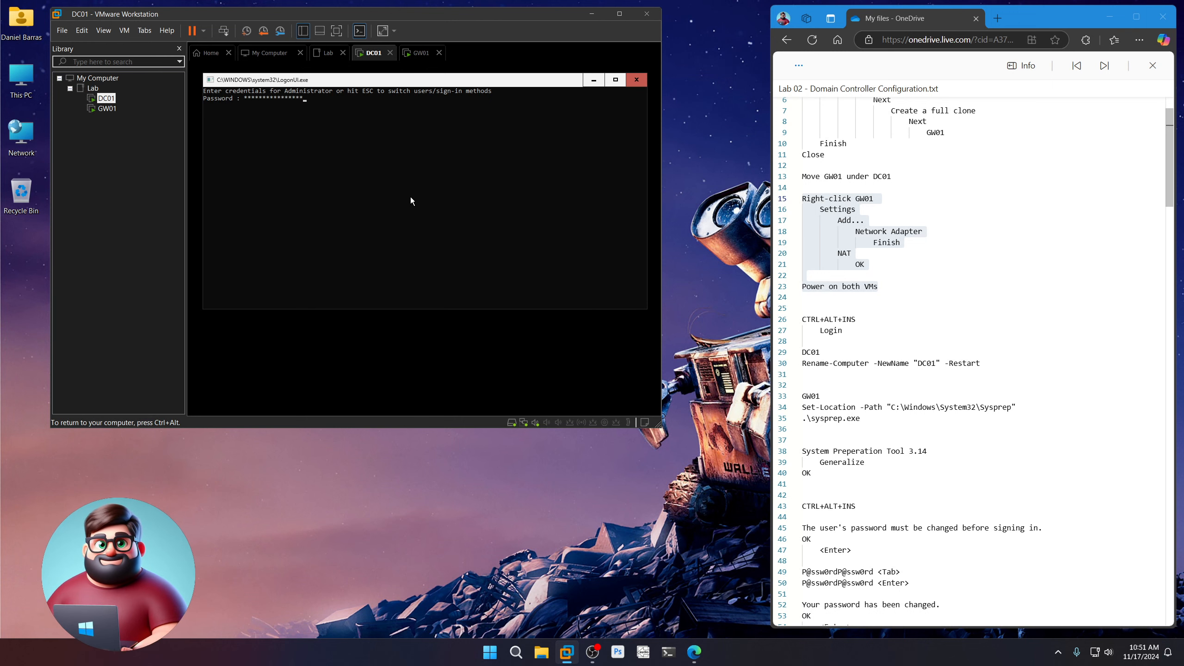
key(Return)
key(ctrl+alt)
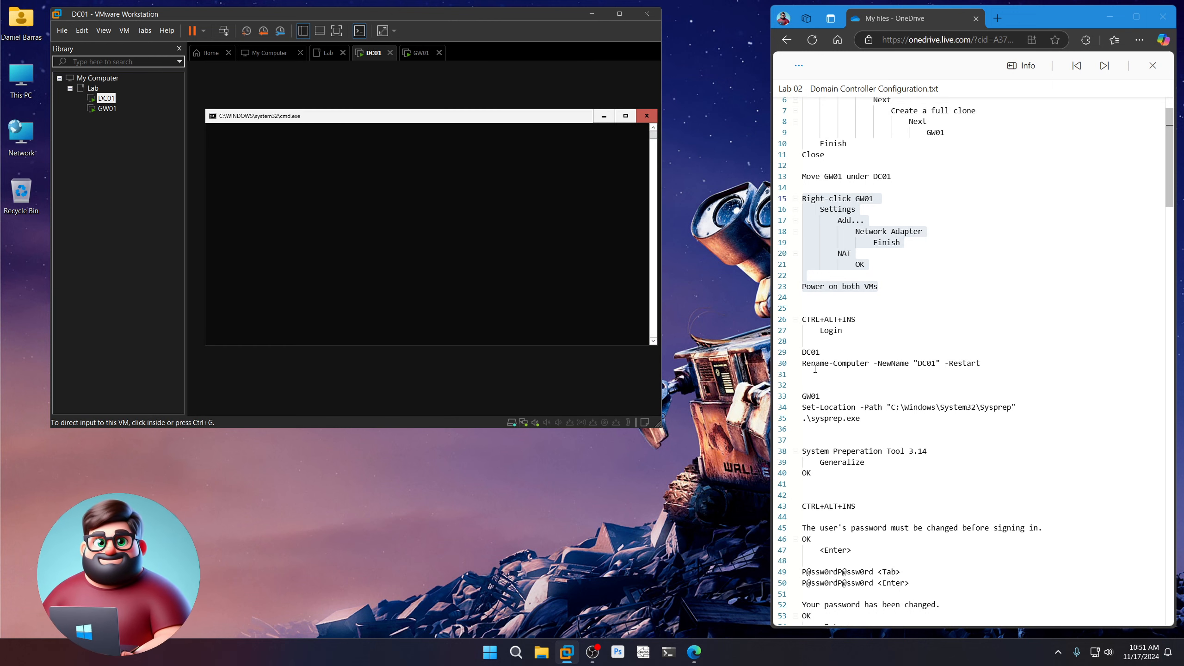
Copy the Rename-Computer command from notes line 30 and paste it into DC01's PowerShell
triple_click(803, 363)
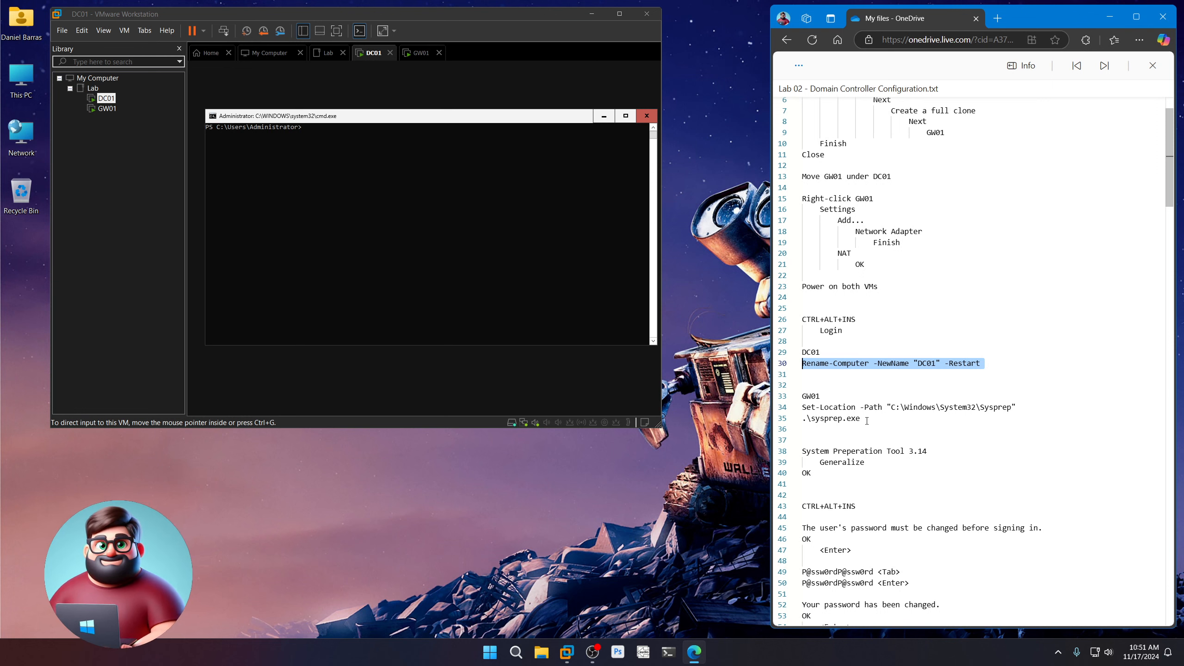
click(823, 385)
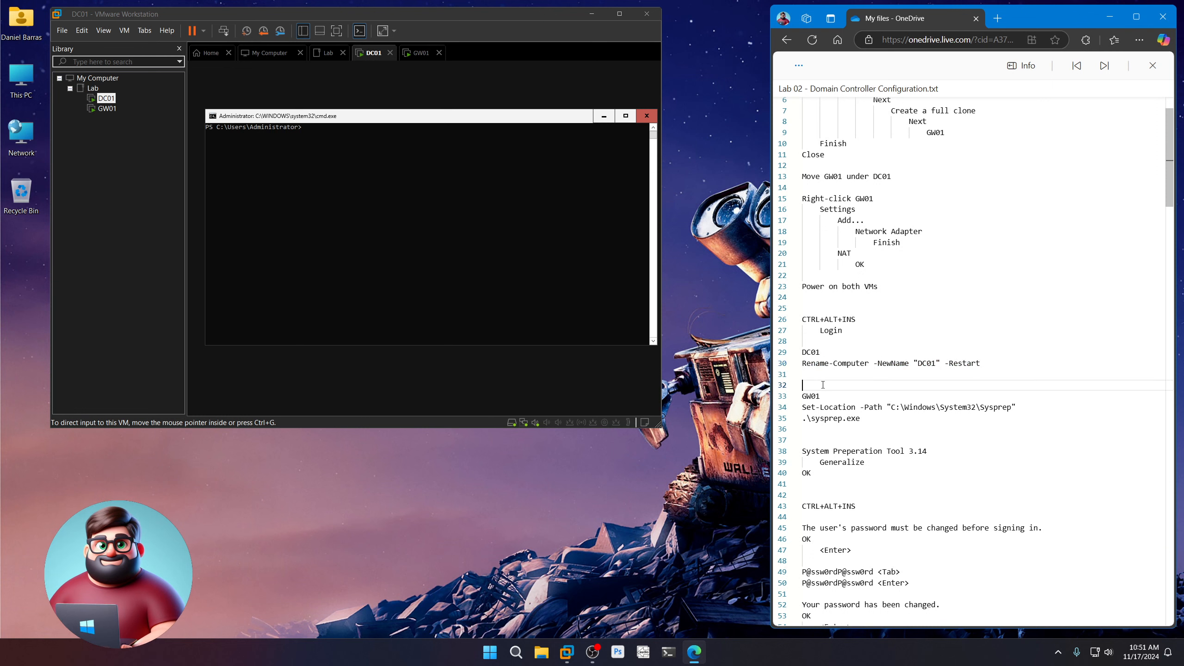
triple_click(819, 364)
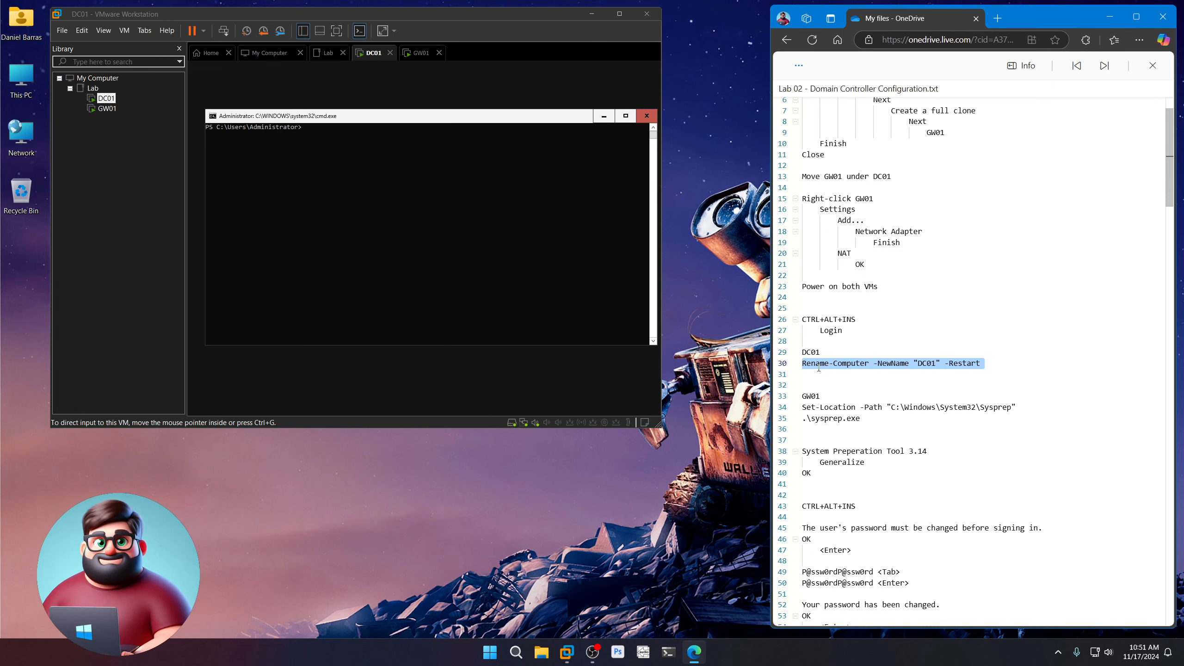
right_click(819, 364)
click(846, 422)
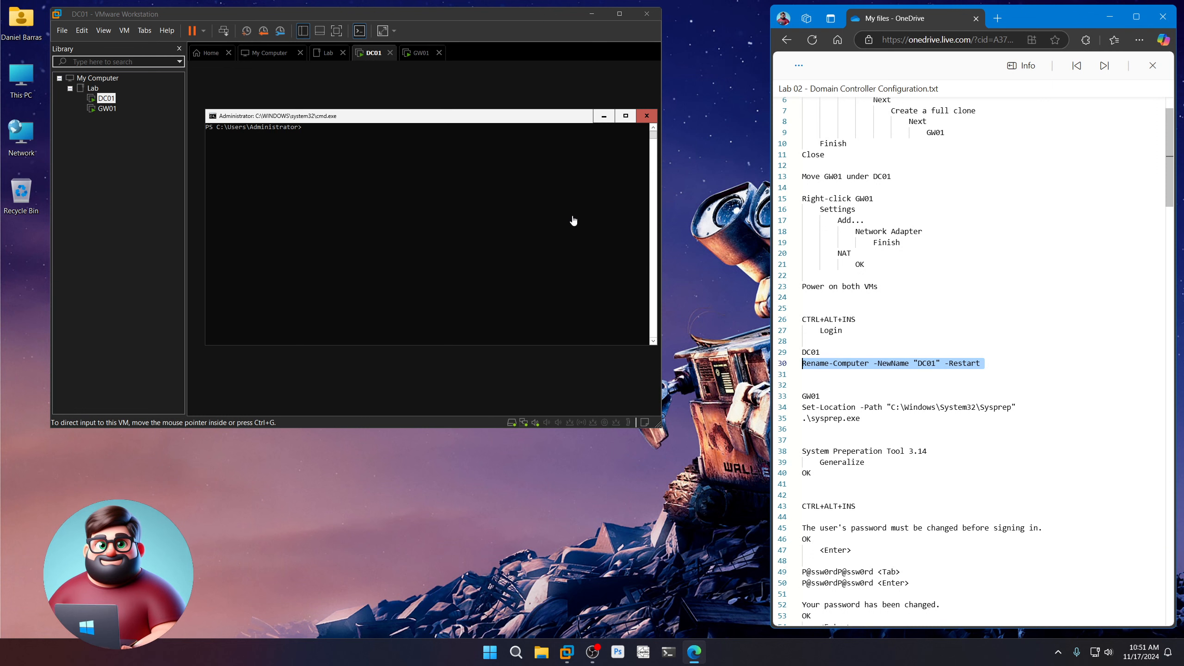
click(397, 114)
right_click(364, 143)
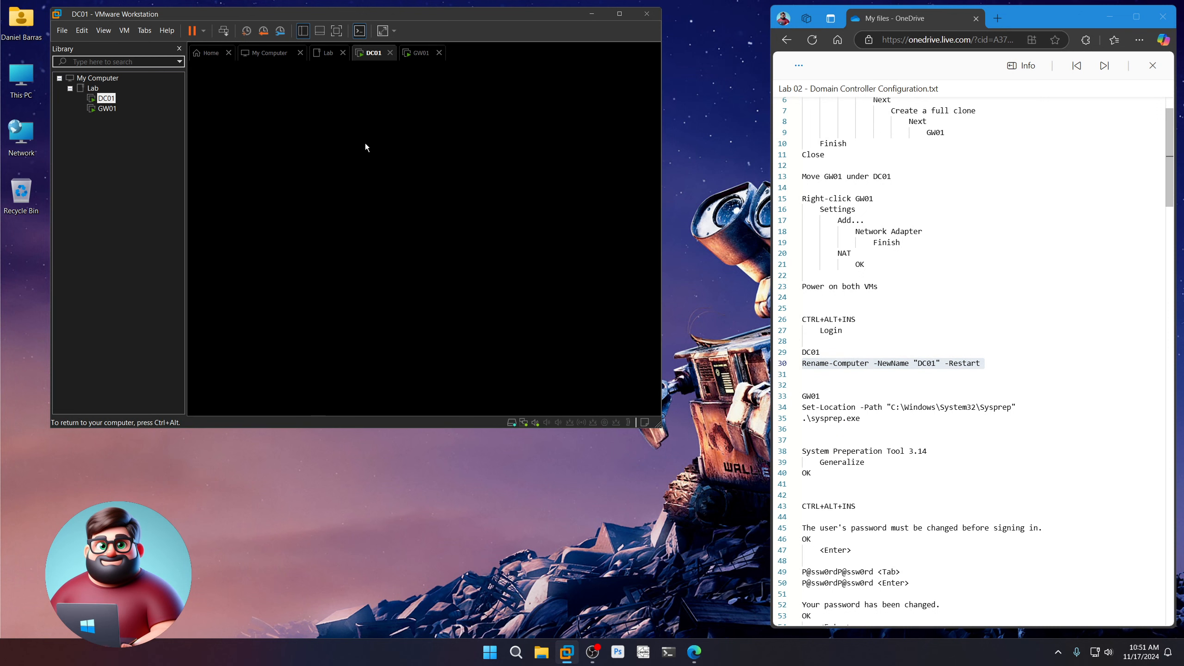
Copy the Sysprep commands from notes lines 34–35 and run them on GW01
click(107, 109)
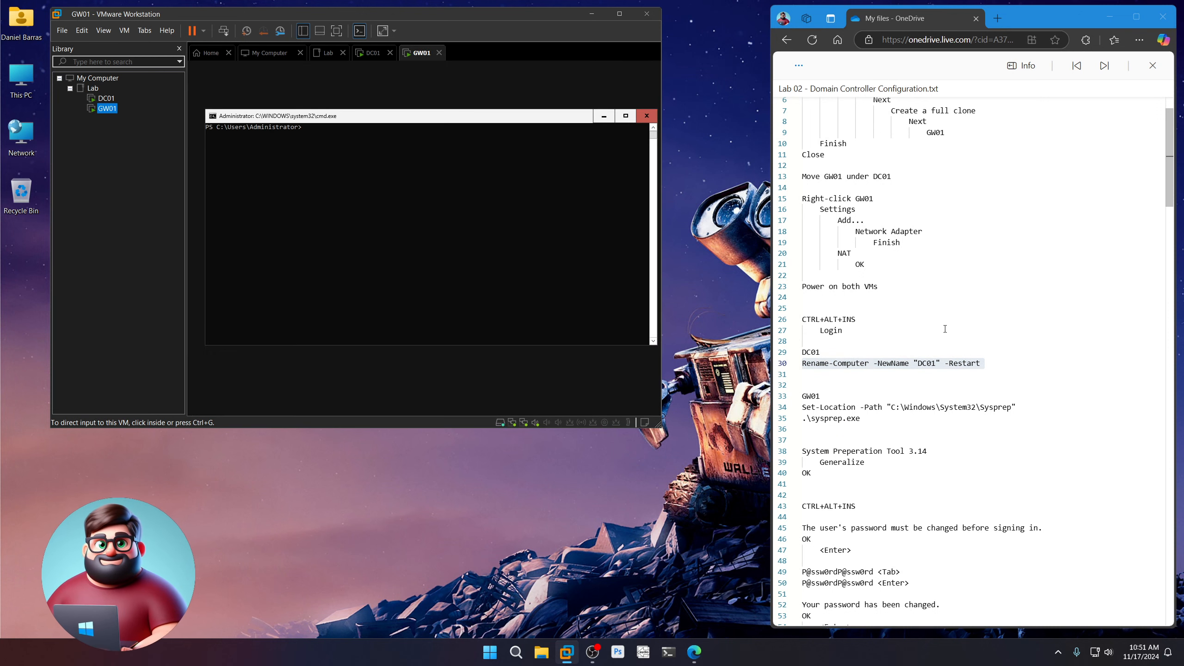
click(833, 425)
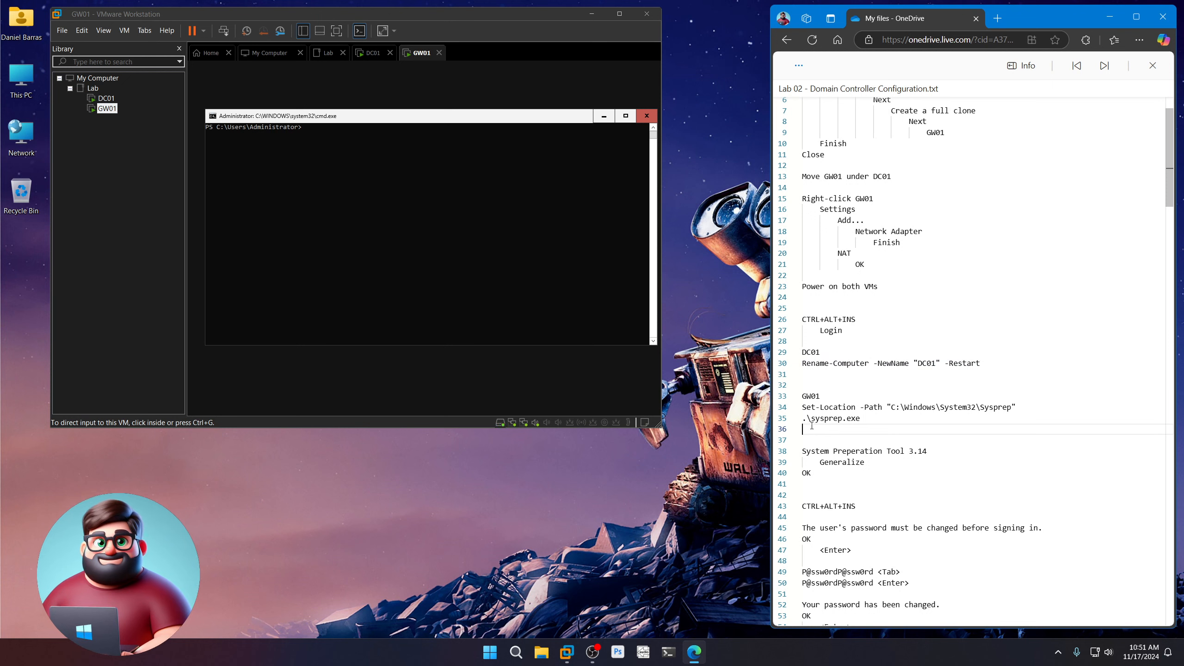
drag(802, 406, 861, 418)
right_click(838, 415)
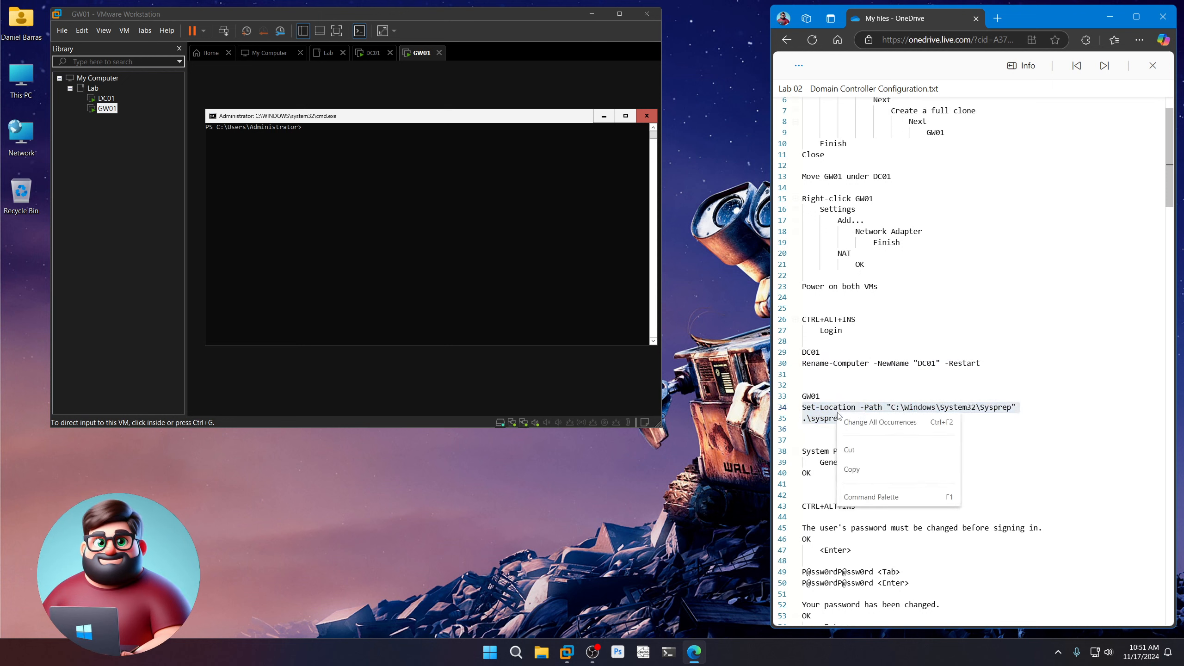
click(852, 469)
click(420, 156)
right_click(420, 156)
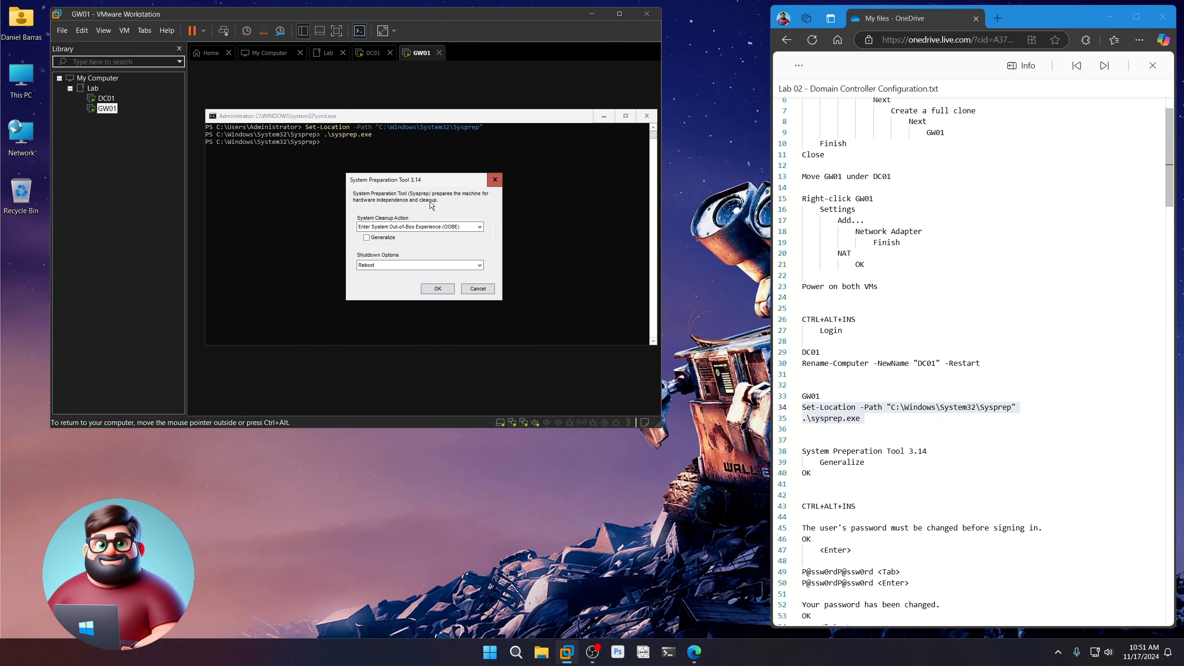
Run Sysprep on GW01 with Generalize ticked and Reboot as the shutdown option
click(366, 237)
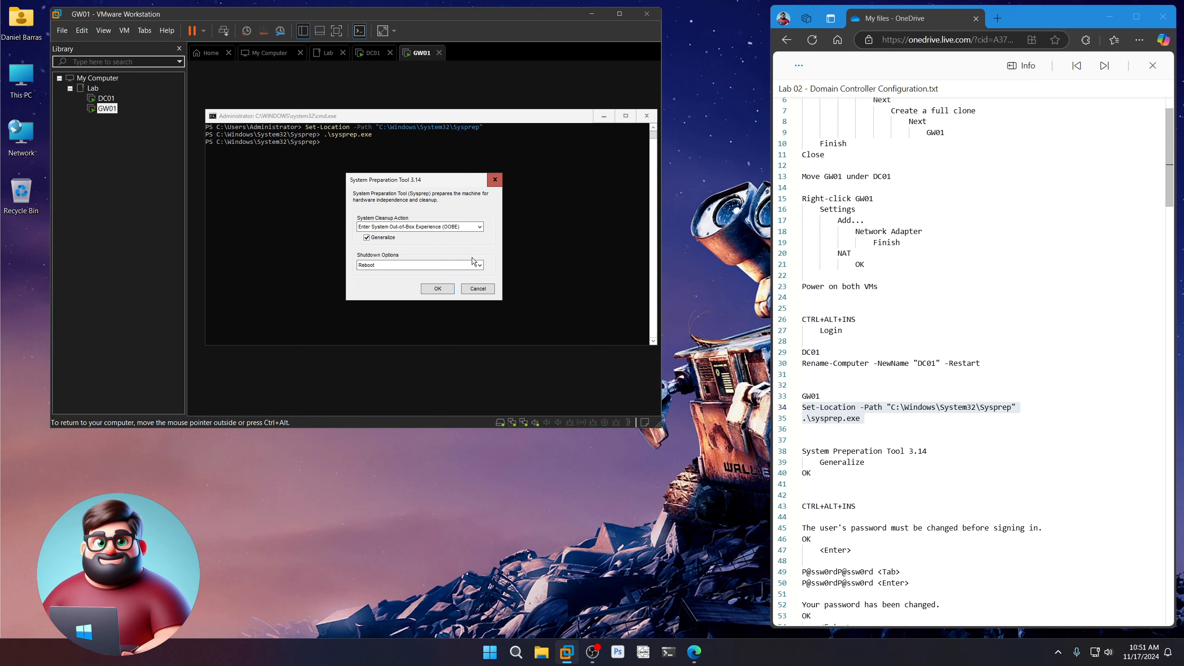
click(444, 289)
scroll(889, 417, down, 6)
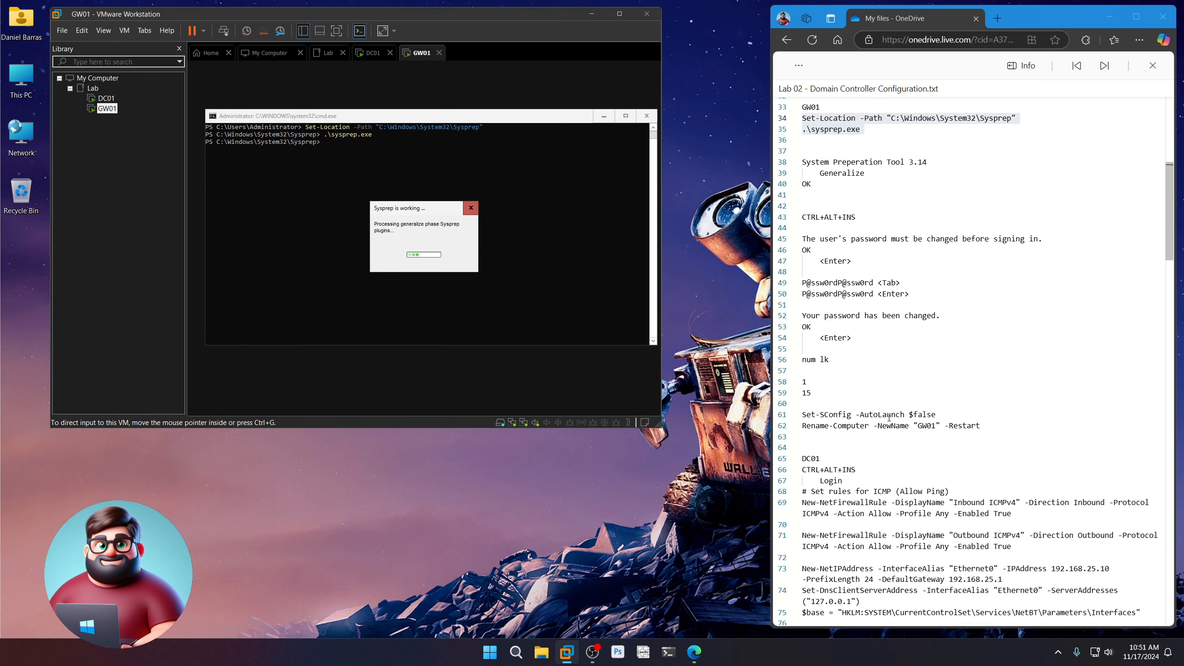
scroll(889, 417, down, 1)
drag(806, 159, 823, 332)
click(702, 519)
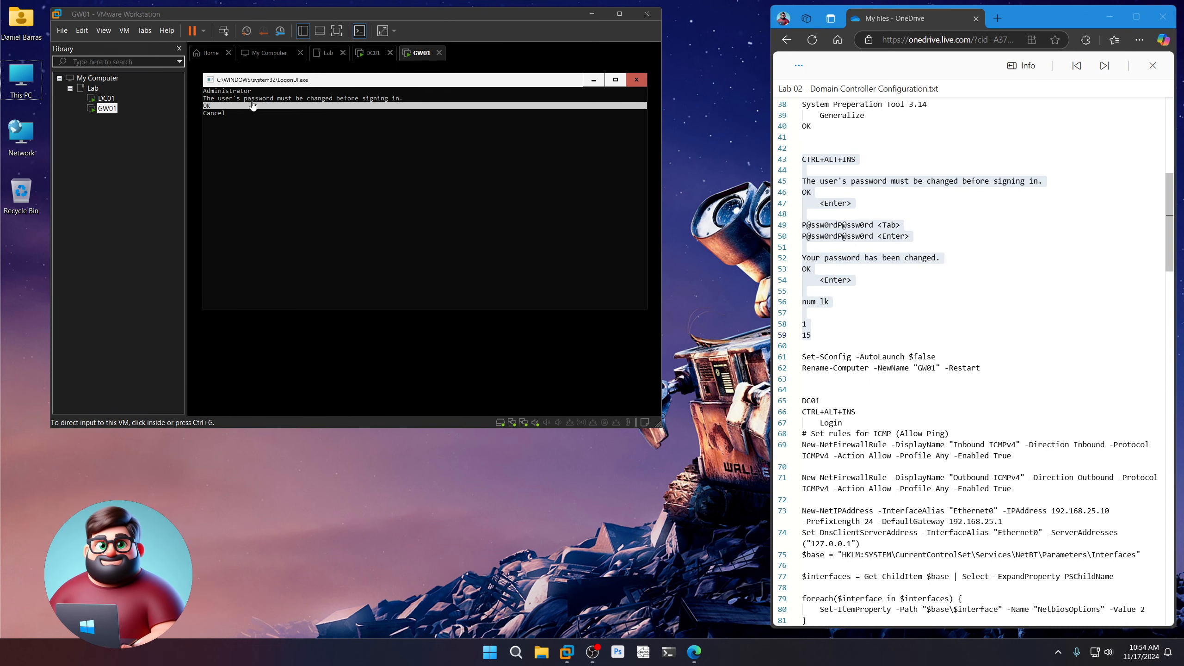
Accept the password-change notice, enter GW01's new Administrator password twice, and sign in
click(380, 80)
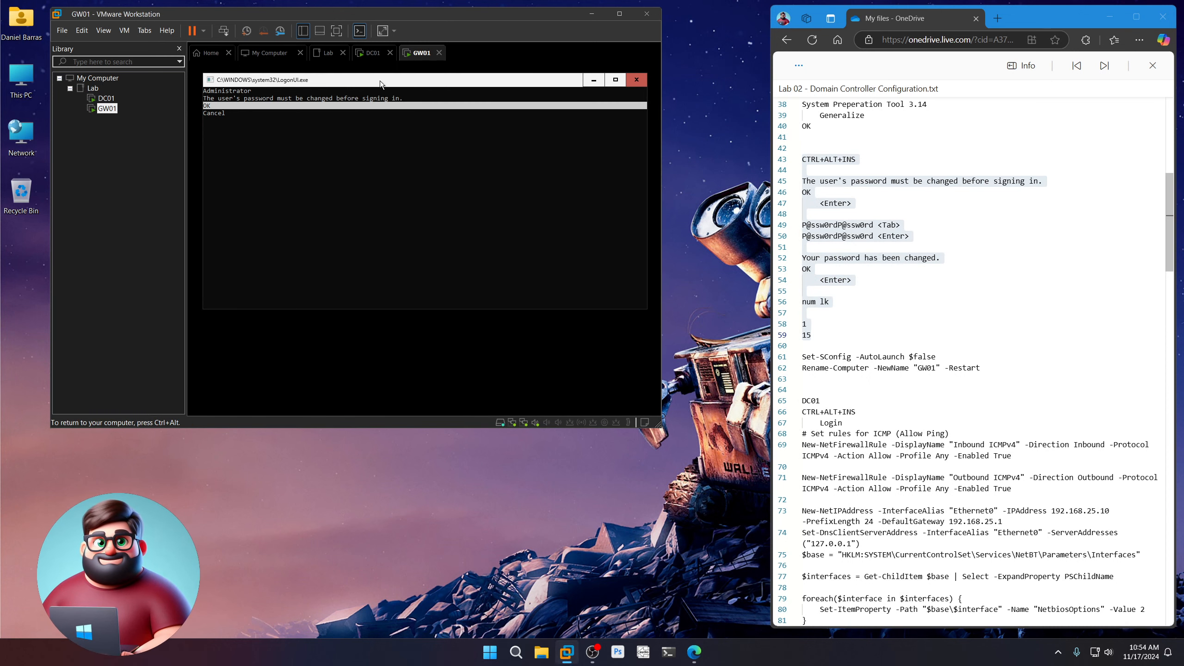
key(Return)
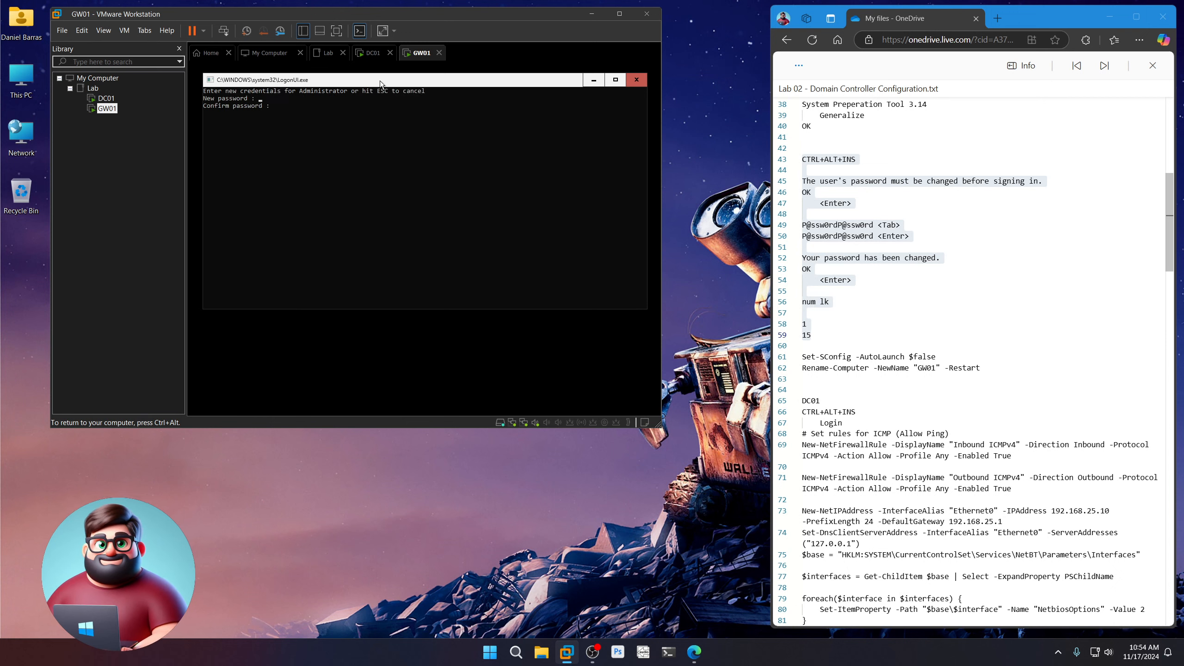
text(P@ssw0rd)
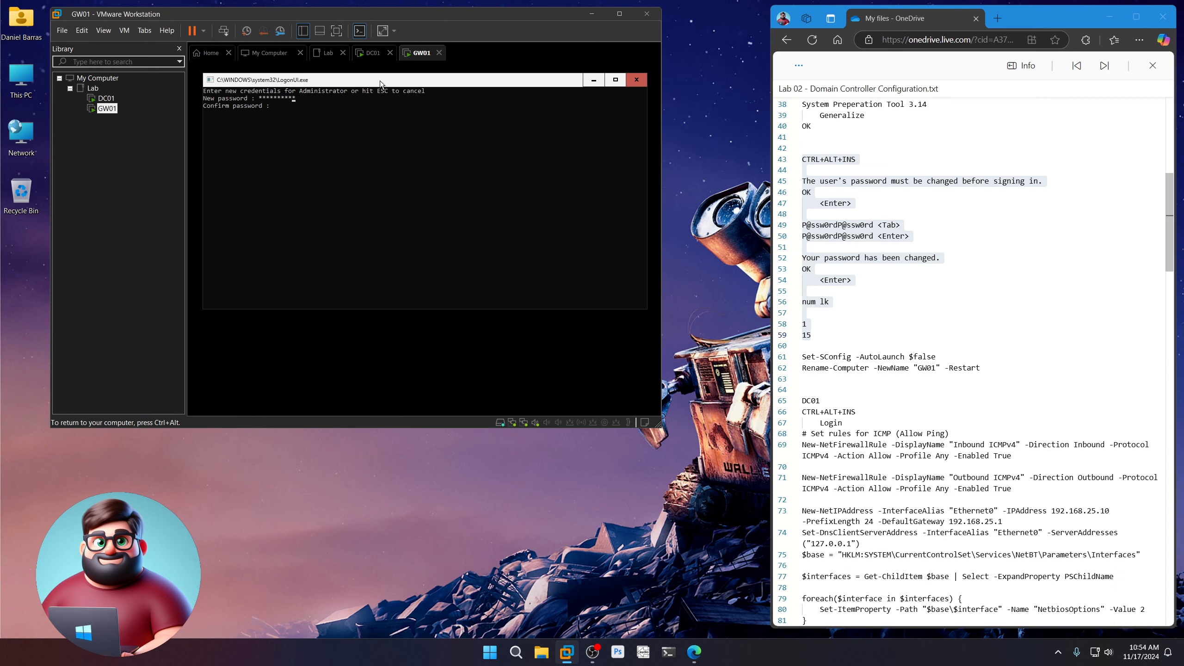
text(P@ssw0rd)
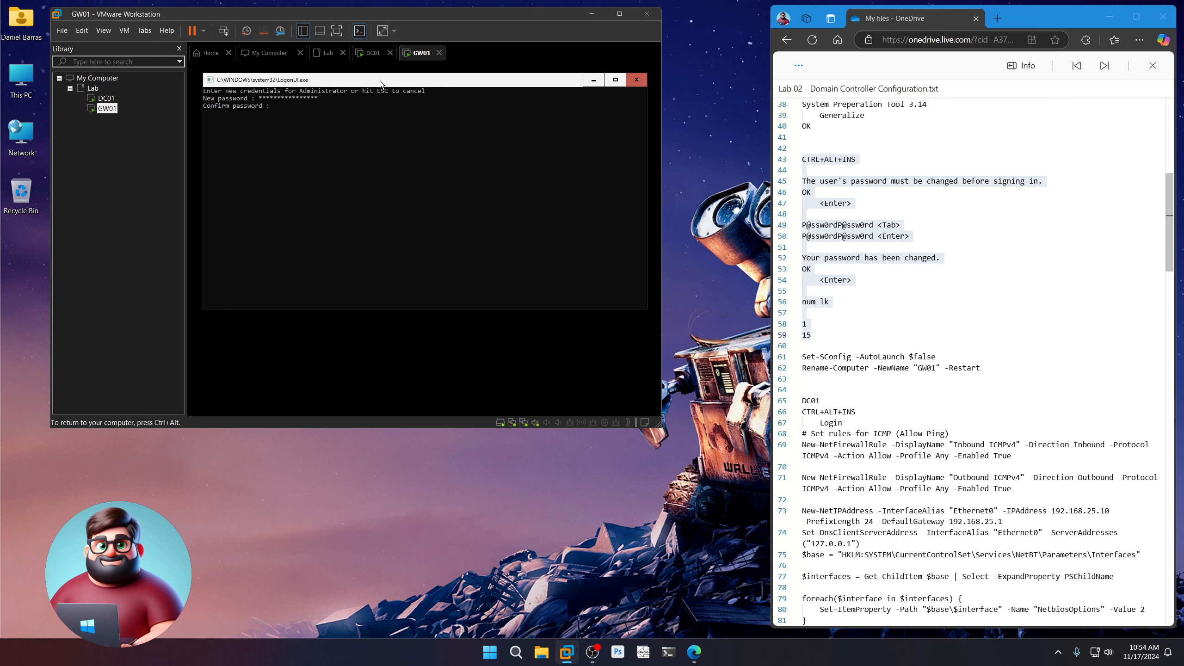
text(P@ssw0rdP@)
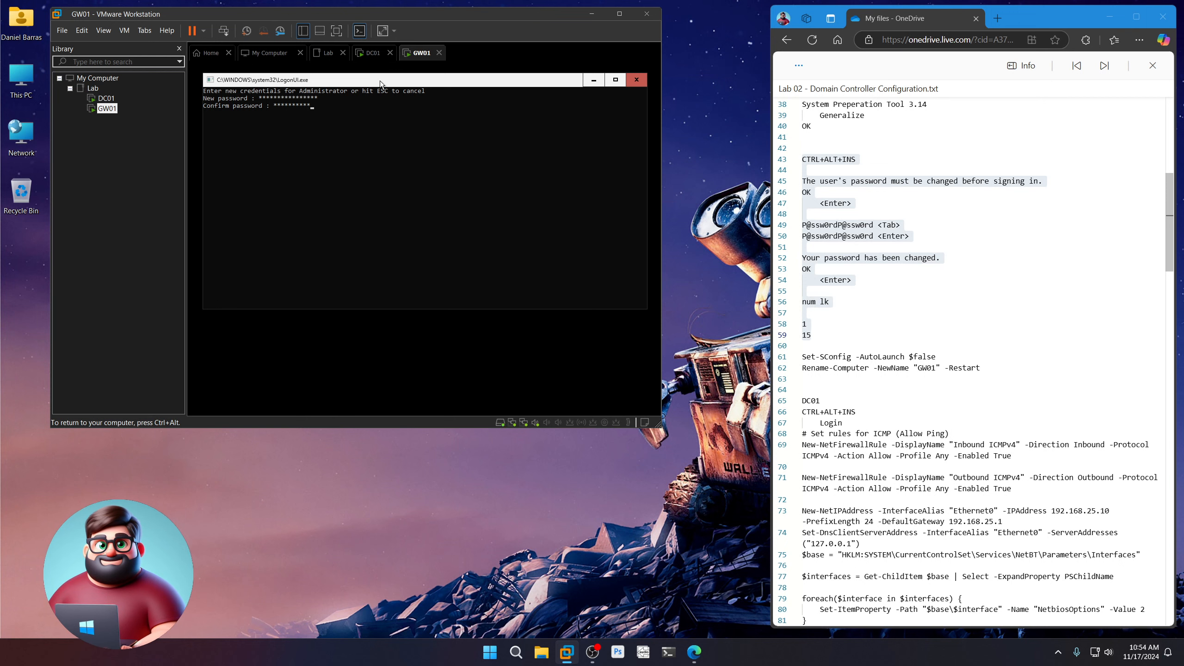
text(ssw0rd)
key(Return)
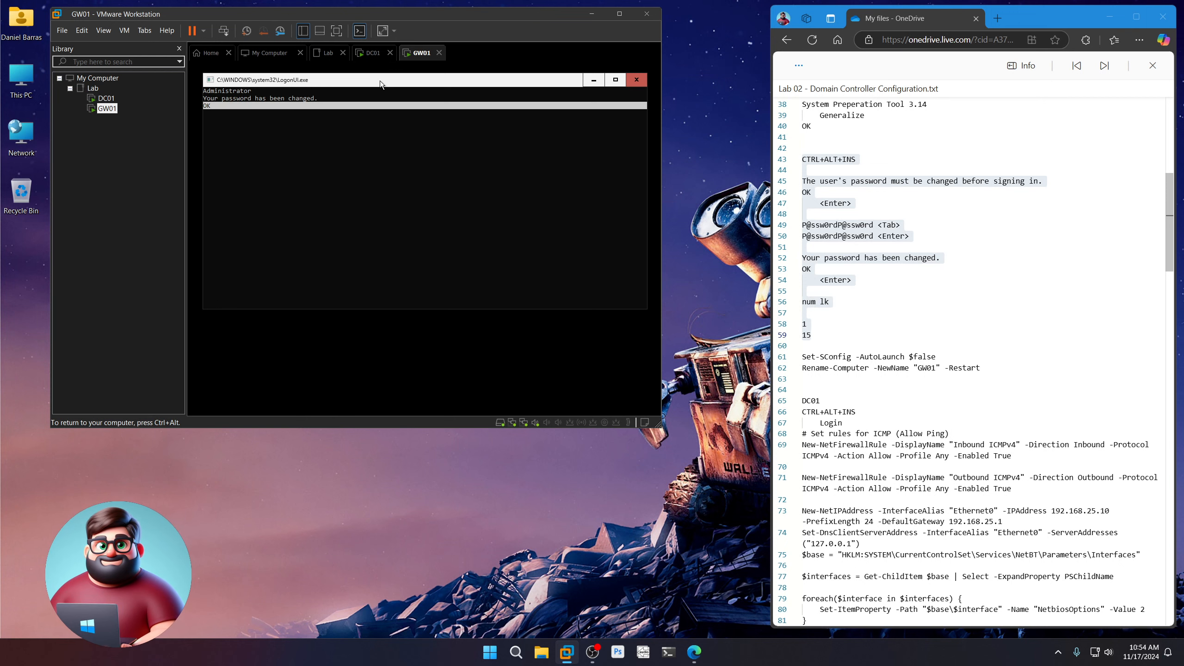
key(Return)
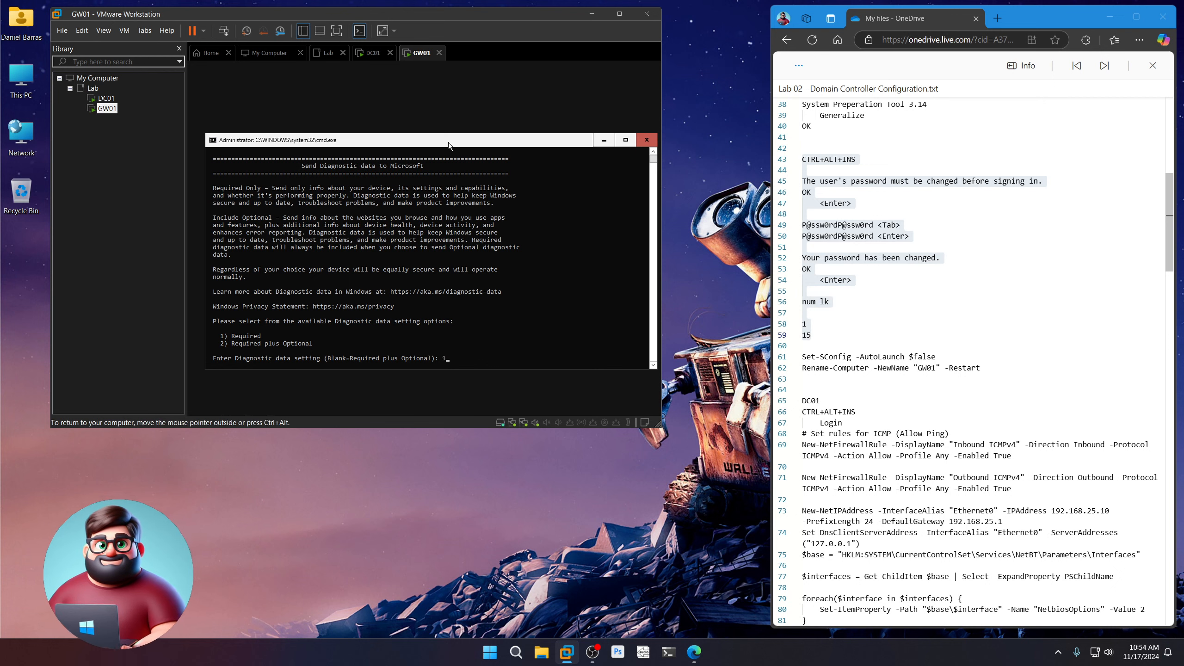
Submit Required for diagnostic data and exit SConfig to PowerShell with option 15
key(Return)
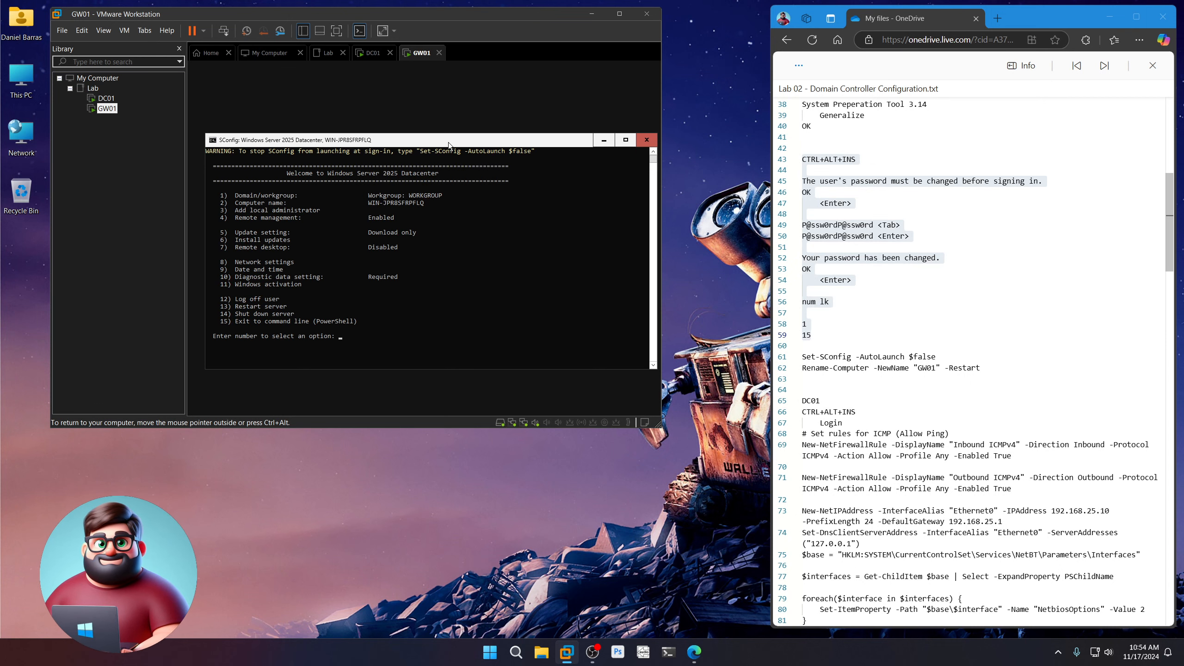
text(15)
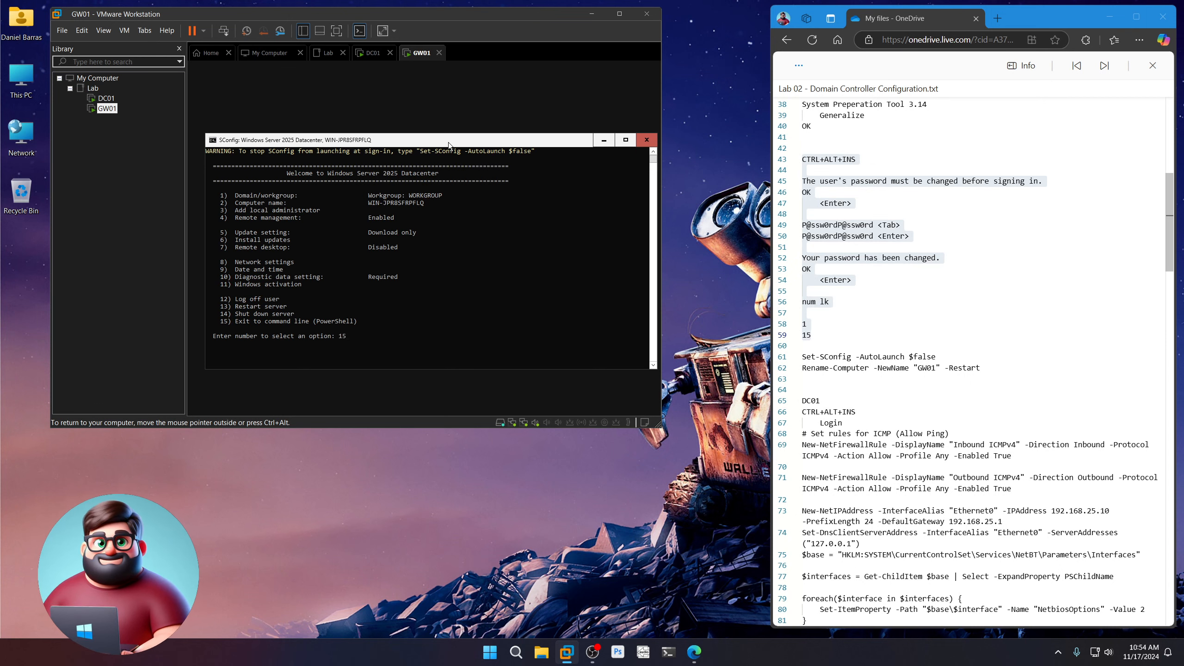
key(Return)
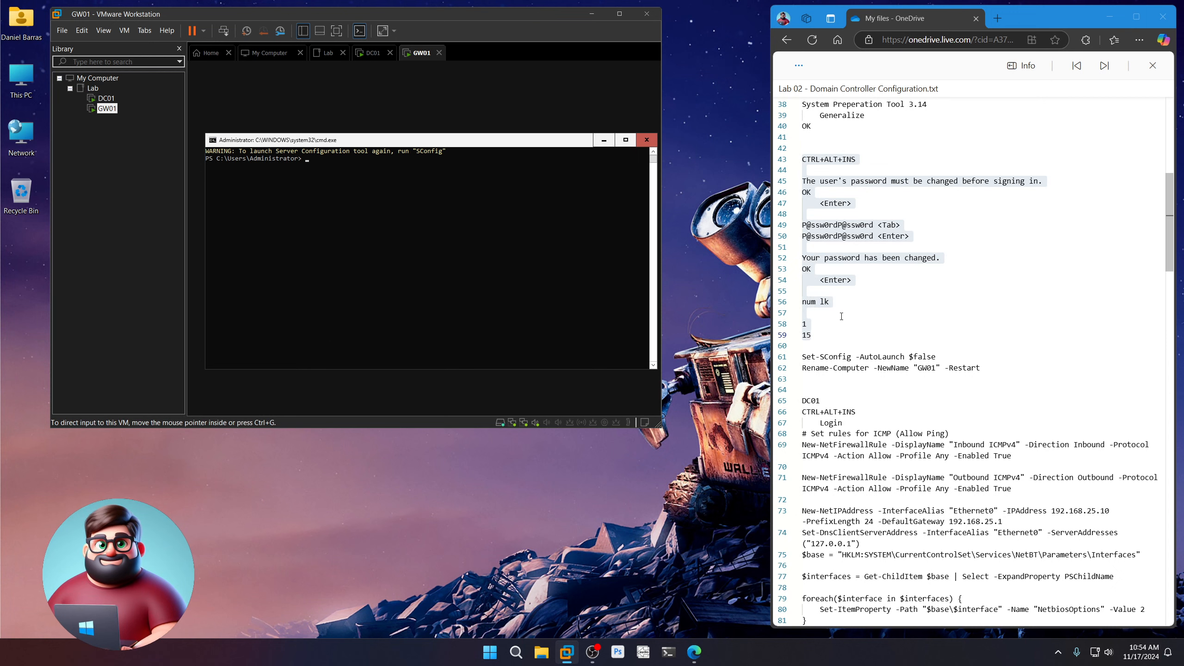
Run Set-SConfig -AutoLaunch $false on GW01, copied from the notes
drag(937, 356, 802, 358)
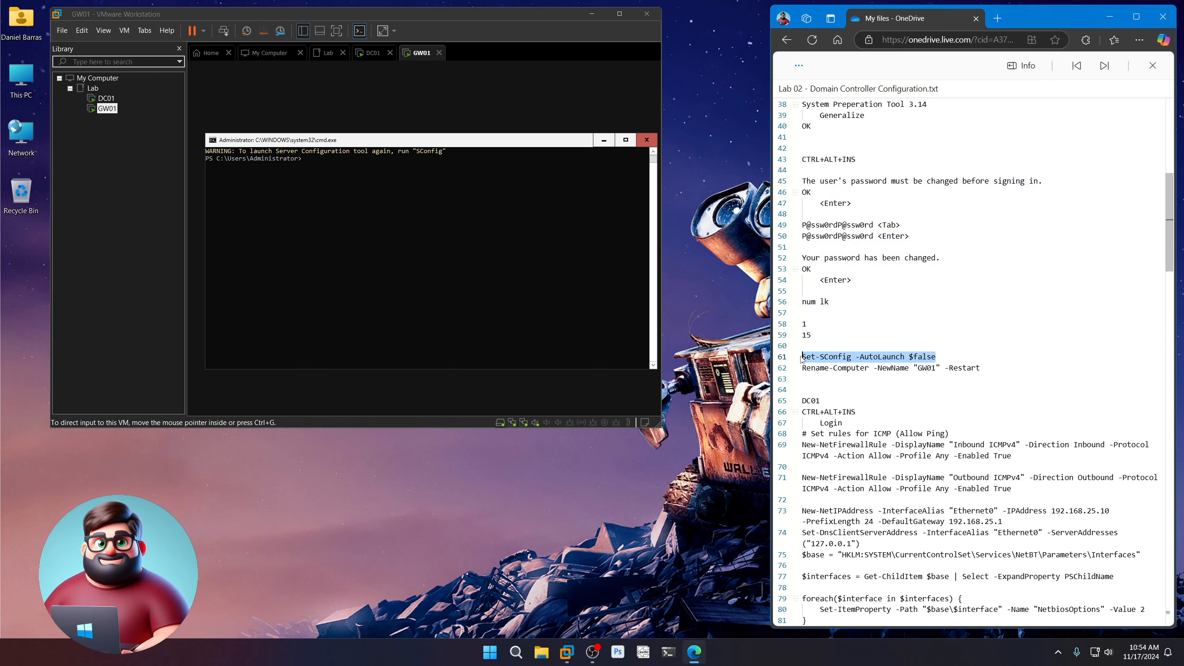
right_click(824, 357)
click(848, 412)
click(434, 183)
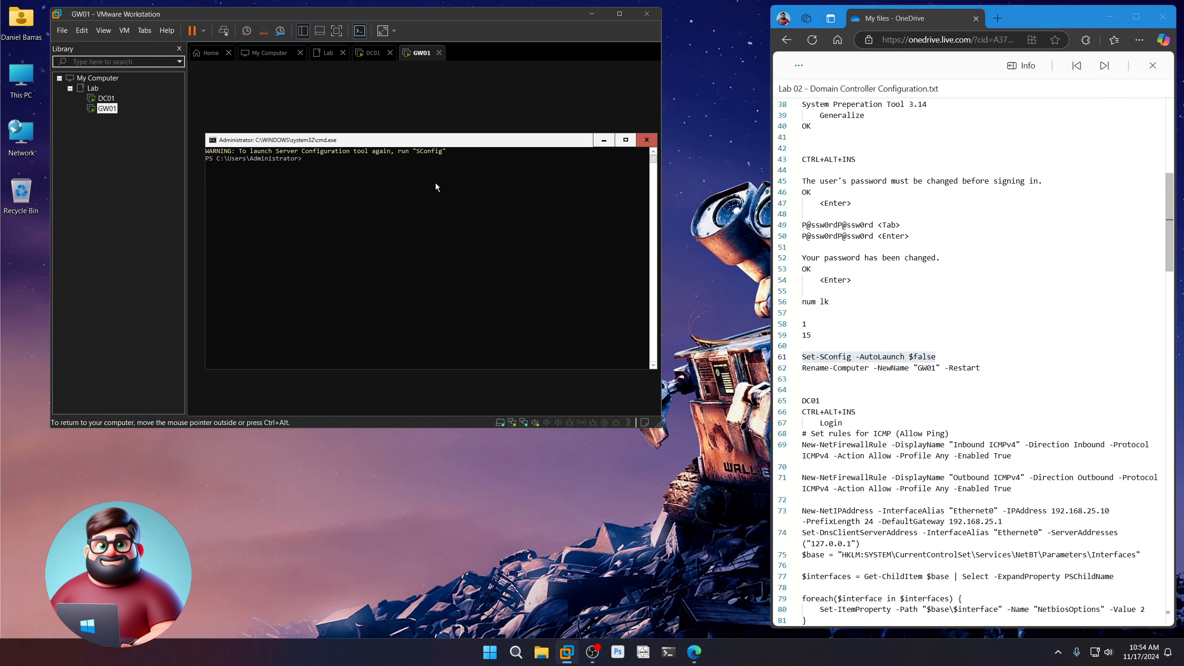
key(ctrl+v)
key(Return)
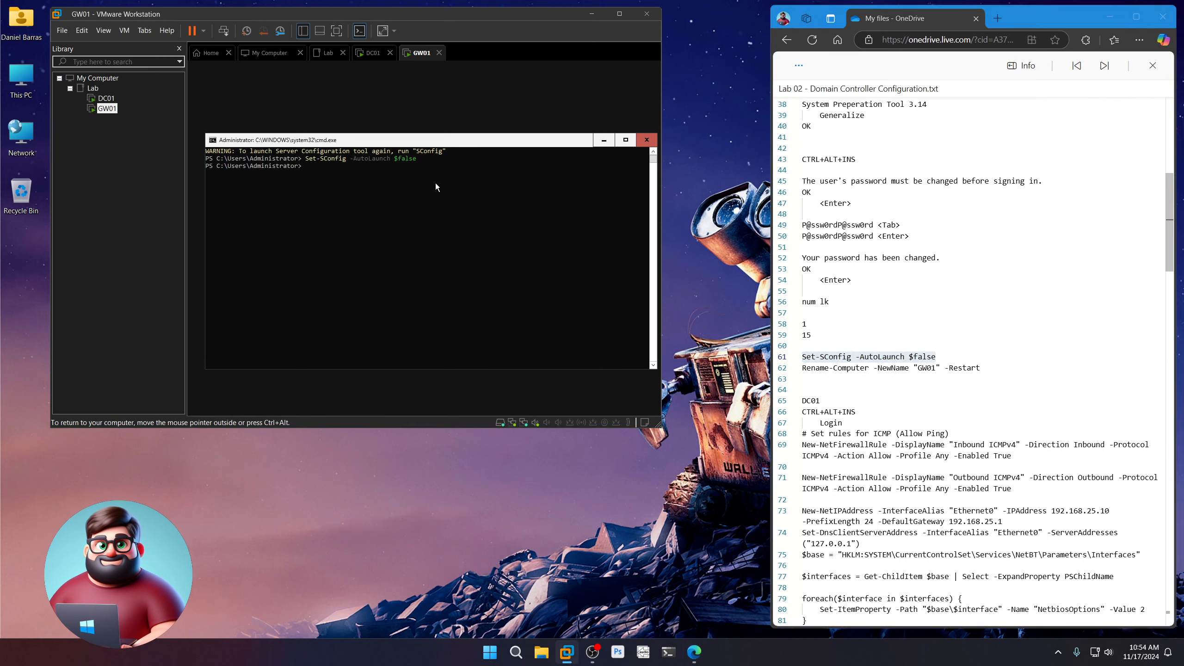
Run Rename-Computer -NewName "GW01" -Restart on GW01 from the notes
click(806, 378)
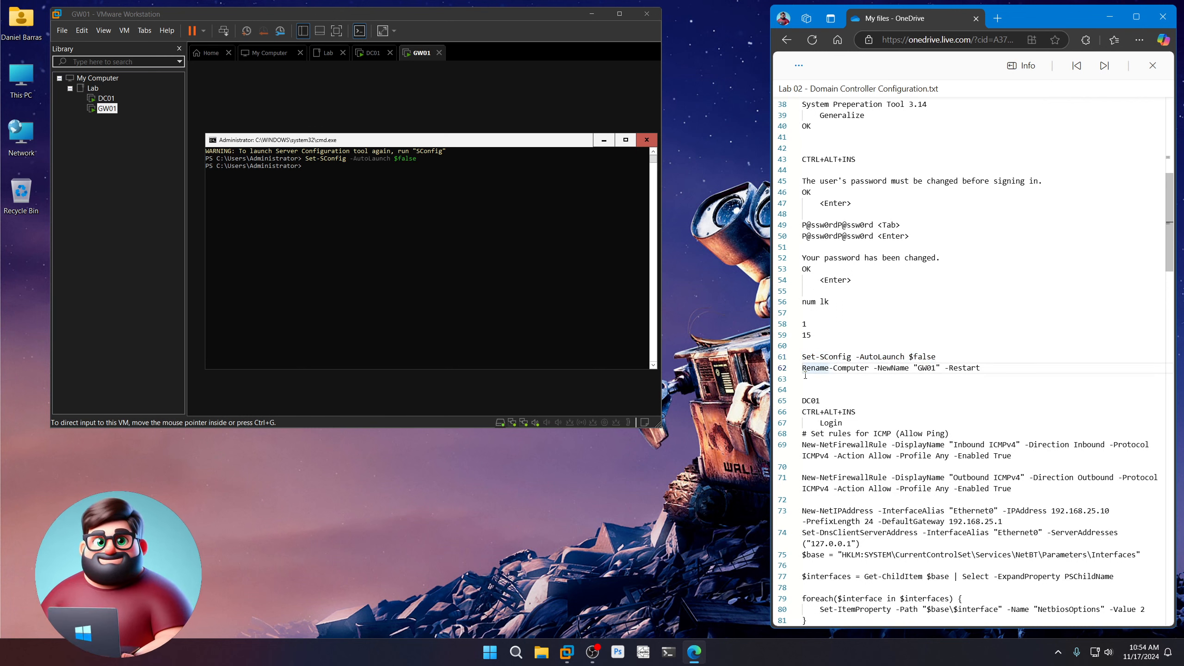
drag(807, 378, 803, 368)
right_click(816, 368)
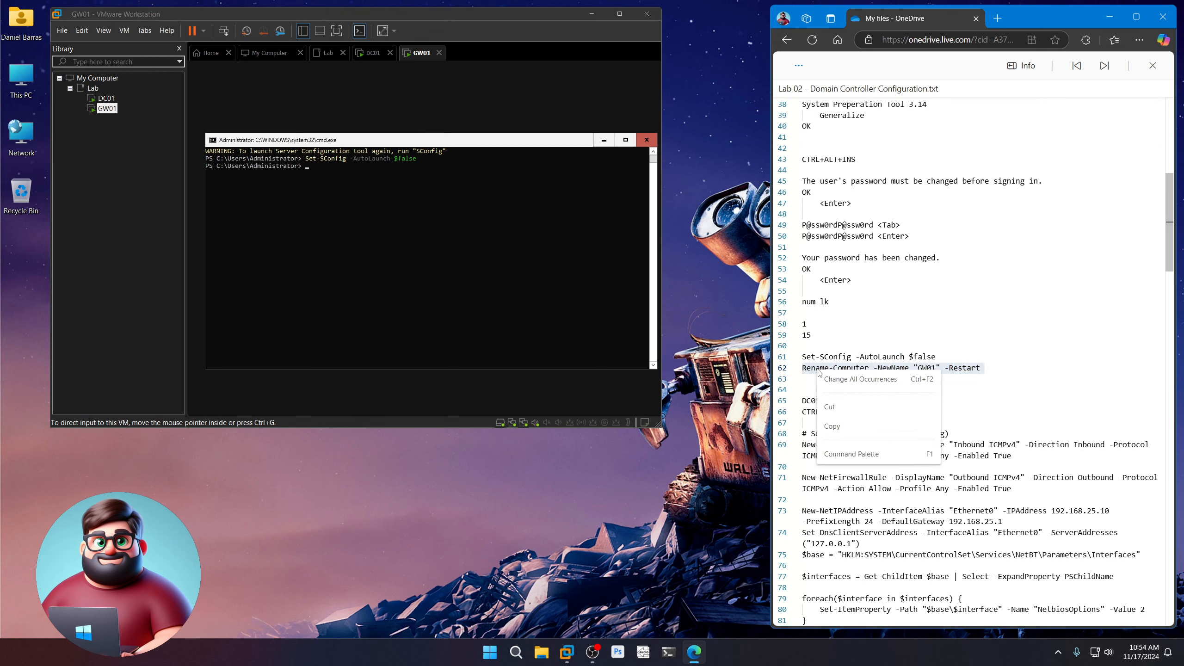
click(839, 413)
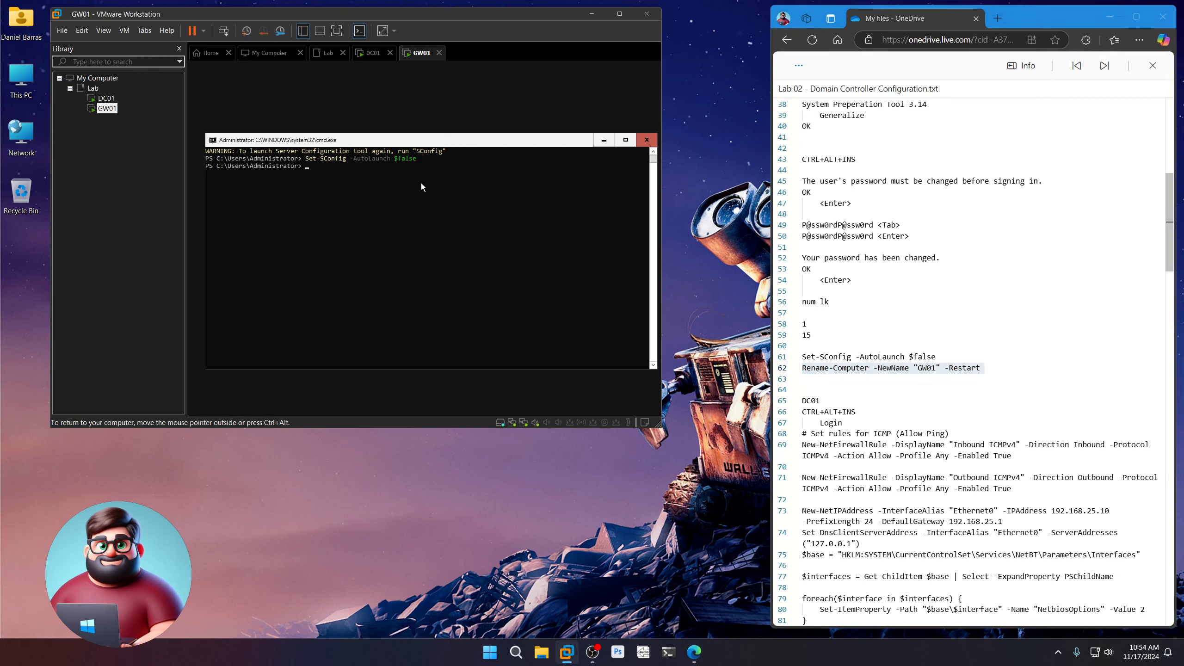
click(421, 183)
key(ctrl+alt)
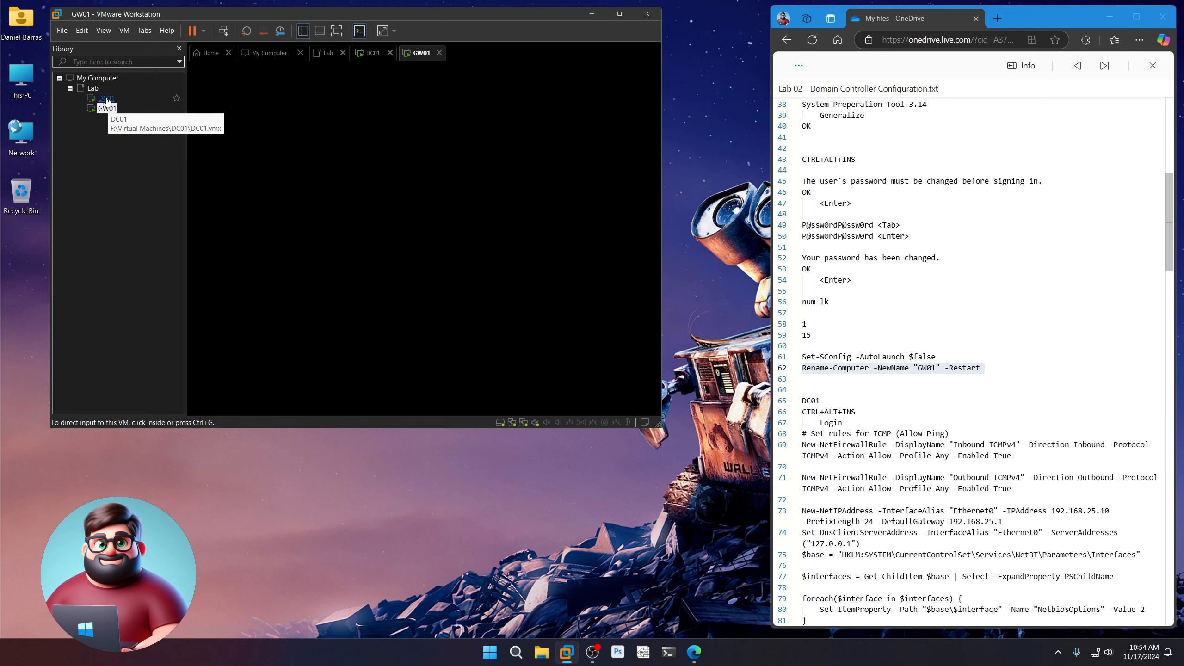
Switch to DC01 and enter the Administrator password at the Ctrl+Alt+Ins sign-in prompt
click(107, 99)
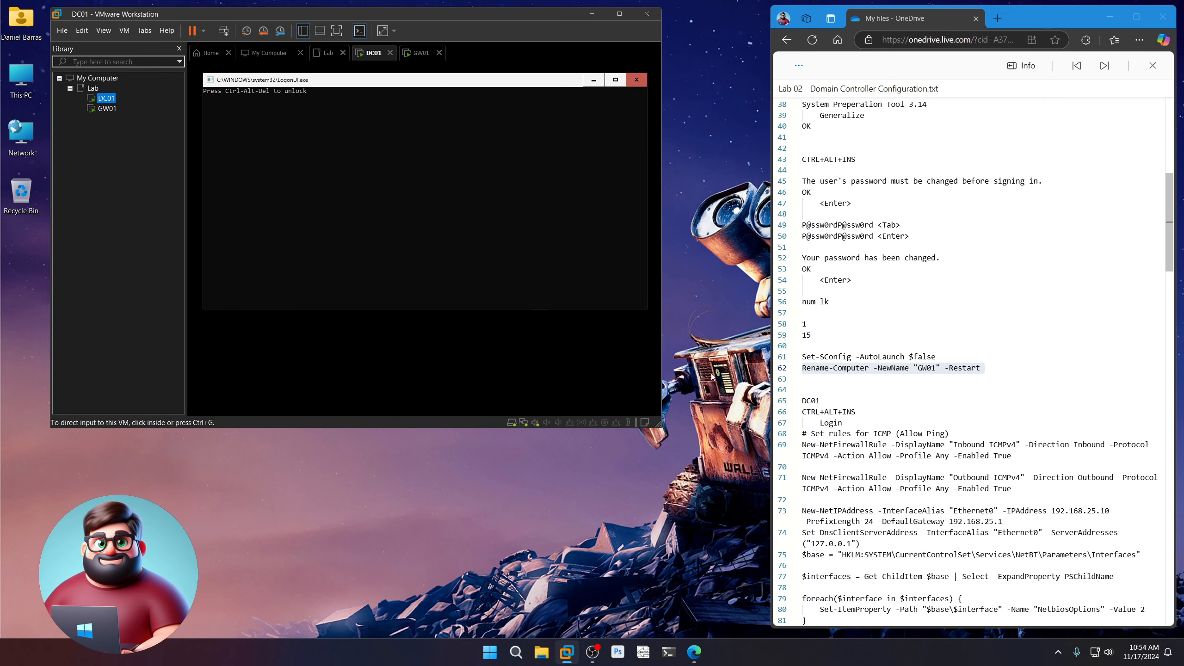
scroll(974, 363, down, 7)
click(393, 134)
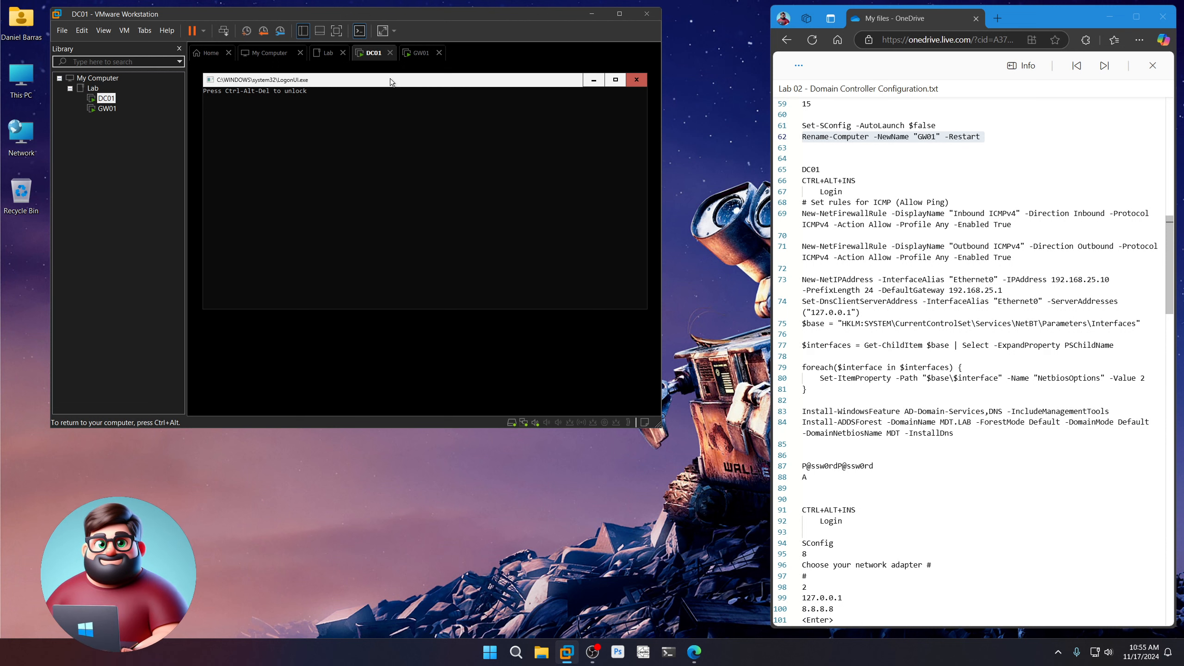
key(ctrl+alt+Insert)
text(P@ssw0rd)
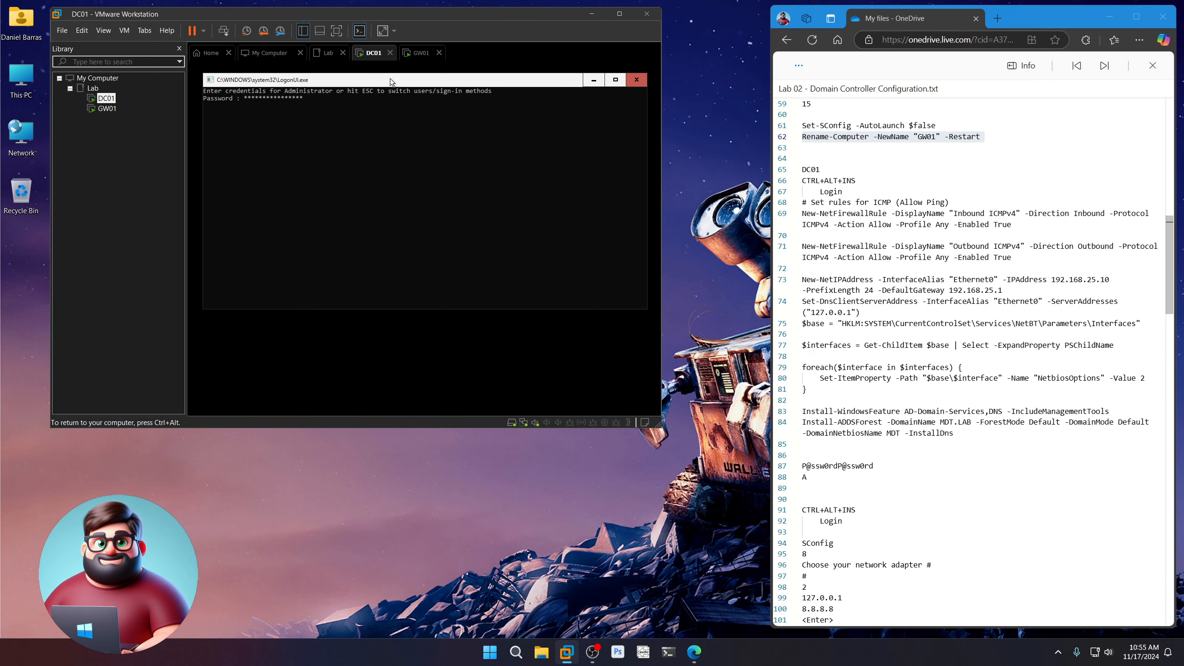
key(Return)
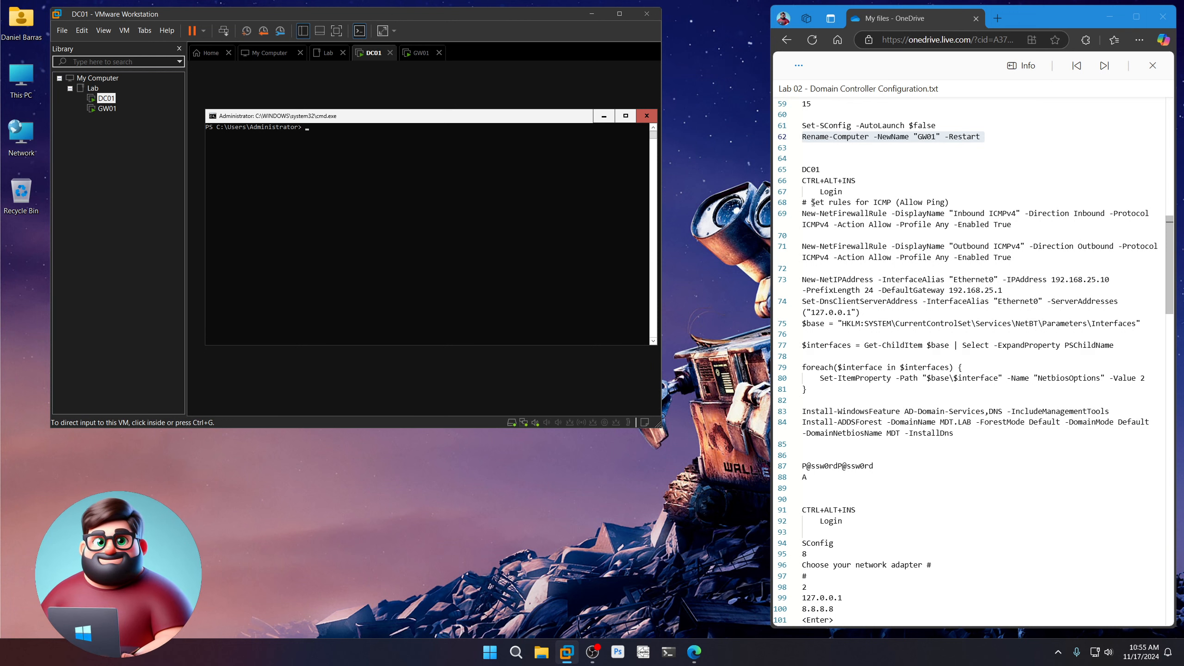
Review the notes' ICMP rules, IP 192.168.25.10, gateway 192.168.25.1, Ethernet0, DNS 127.0.0.1, and NetBIOS block
drag(802, 202, 1014, 260)
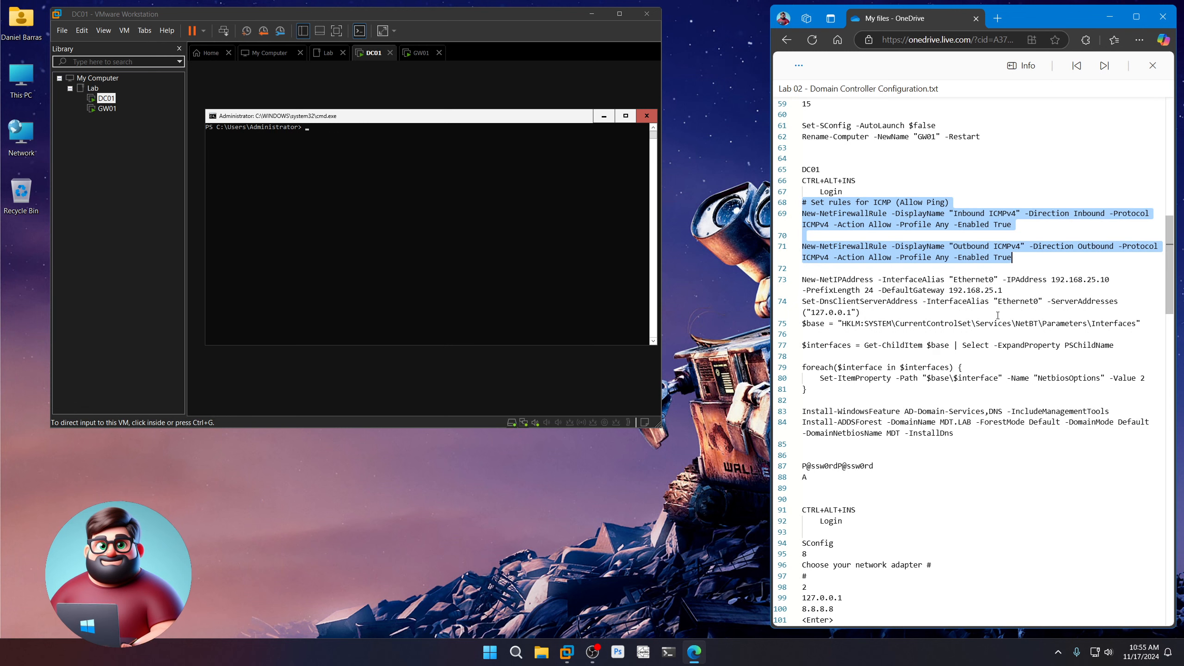
drag(1052, 280, 1115, 280)
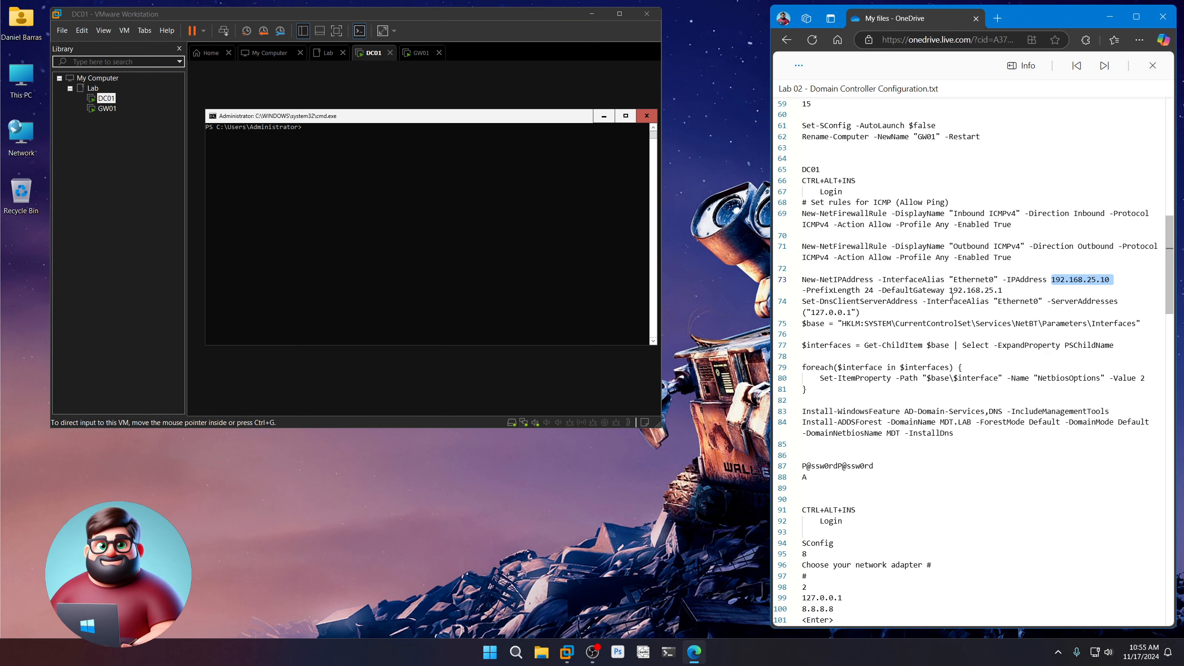
drag(949, 289, 1003, 289)
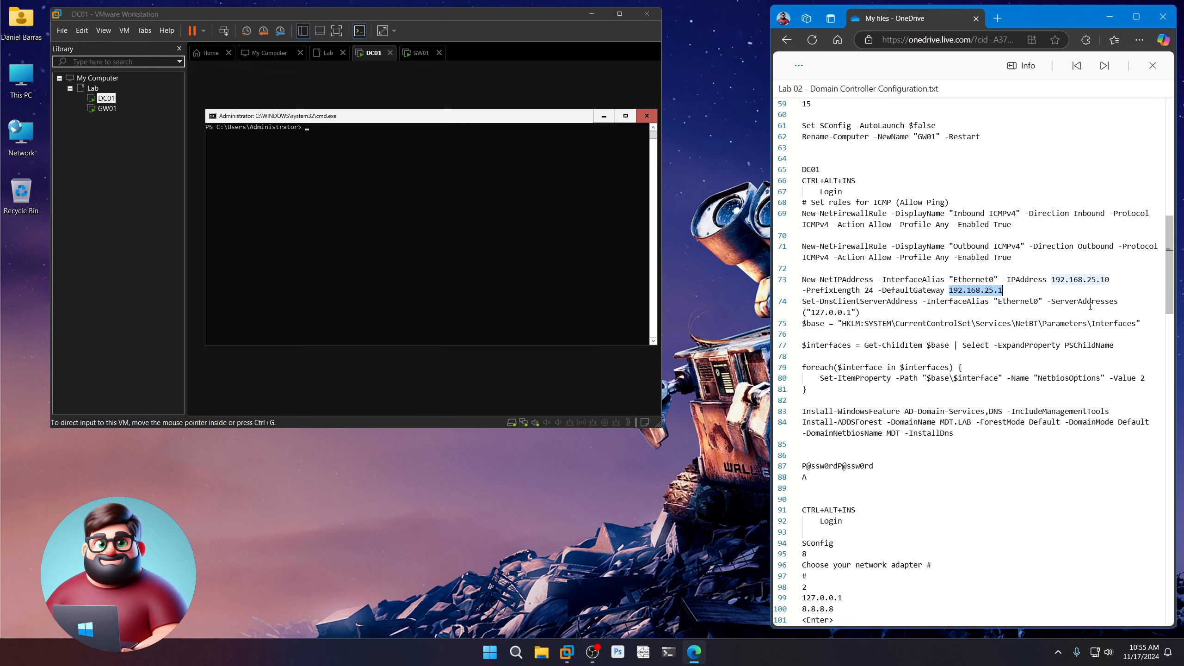
drag(999, 300, 1039, 302)
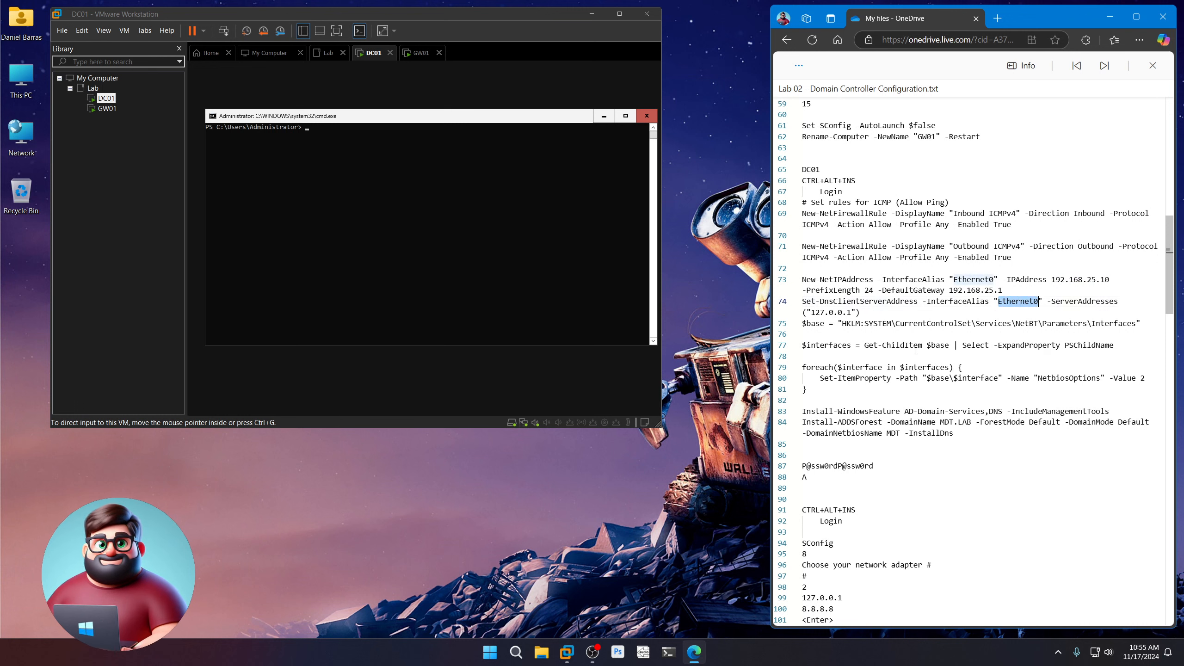
drag(812, 313, 851, 312)
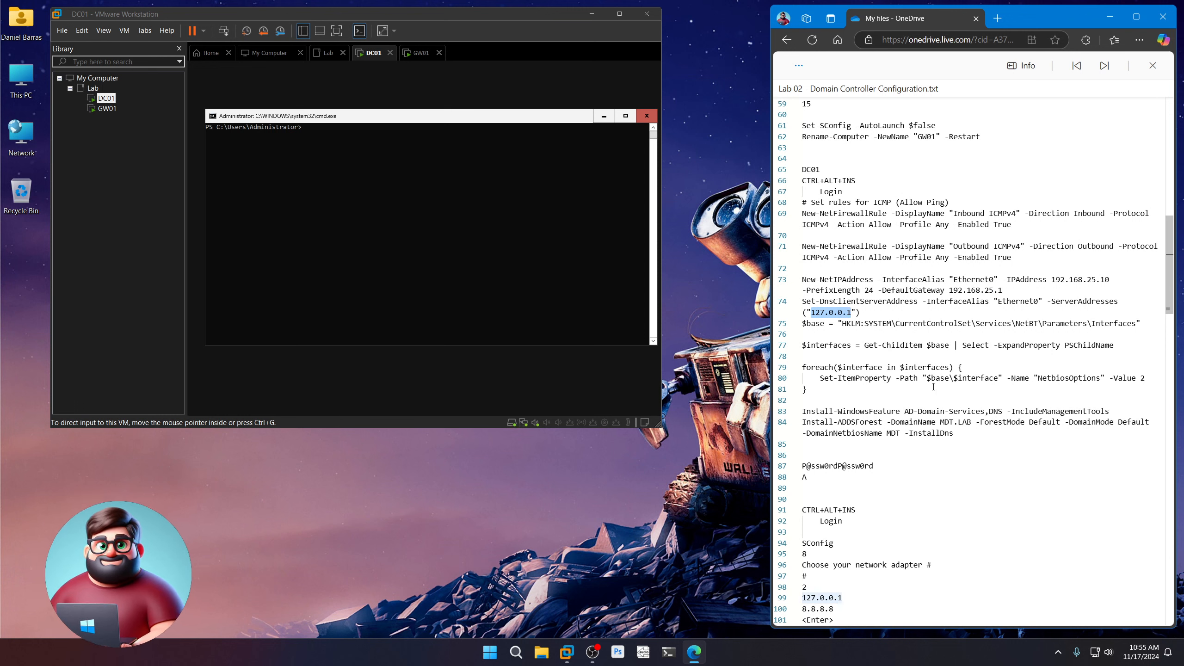
drag(814, 390, 799, 347)
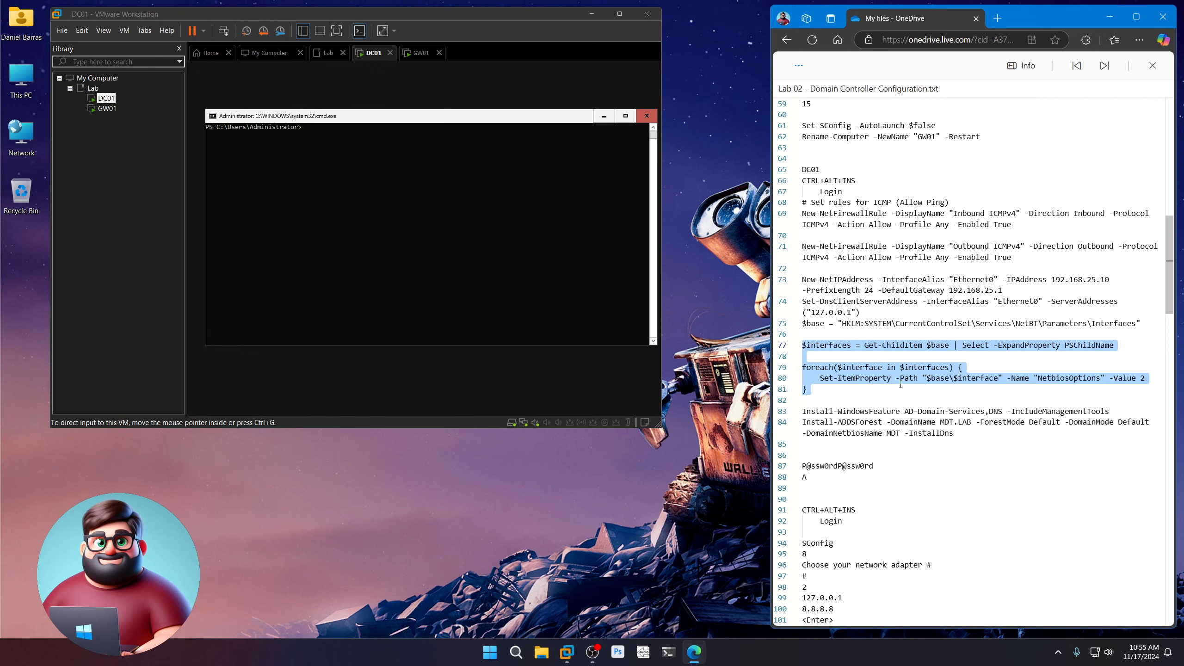
Select and copy setup command lines 68–84 in the notes
scroll(895, 390, down, 2)
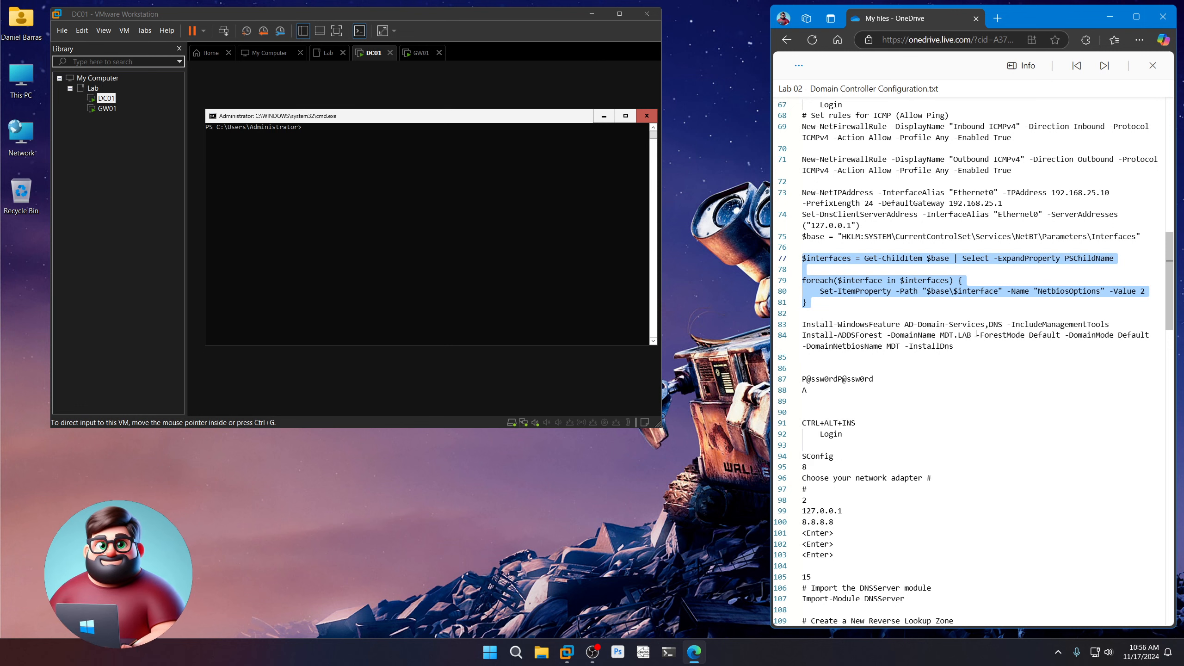
click(808, 357)
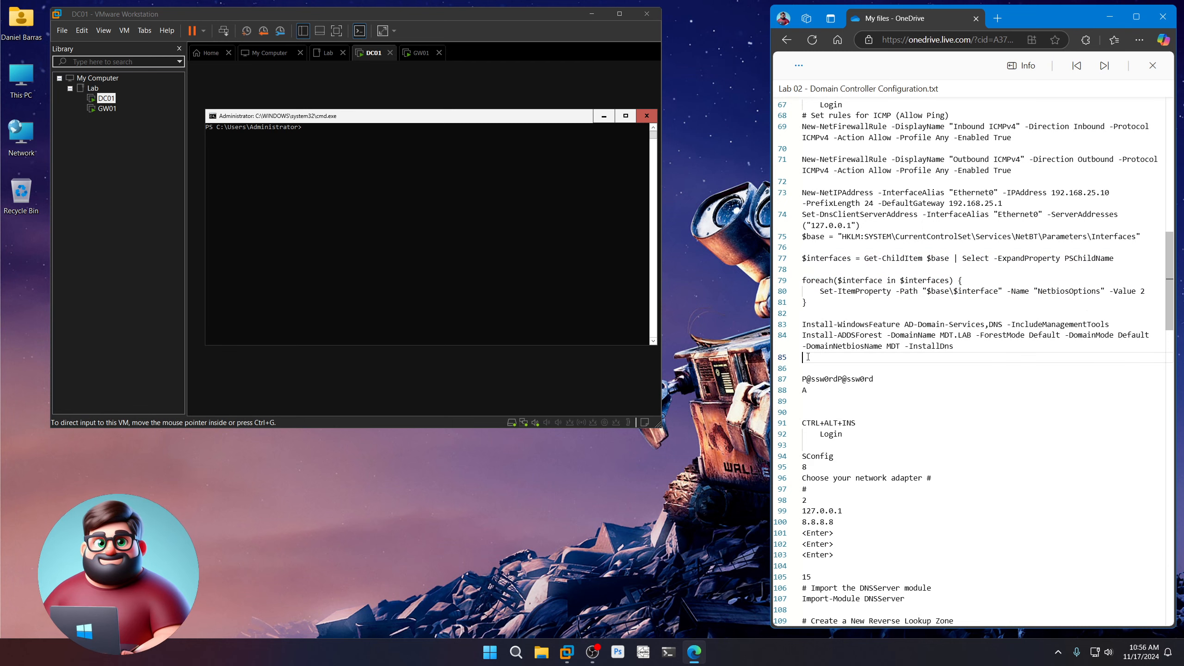
mouse_move(808, 357)
mouse_down()
mouse_move(797, 100)
mouse_move(802, 400)
mouse_move(798, 366)
mouse_up()
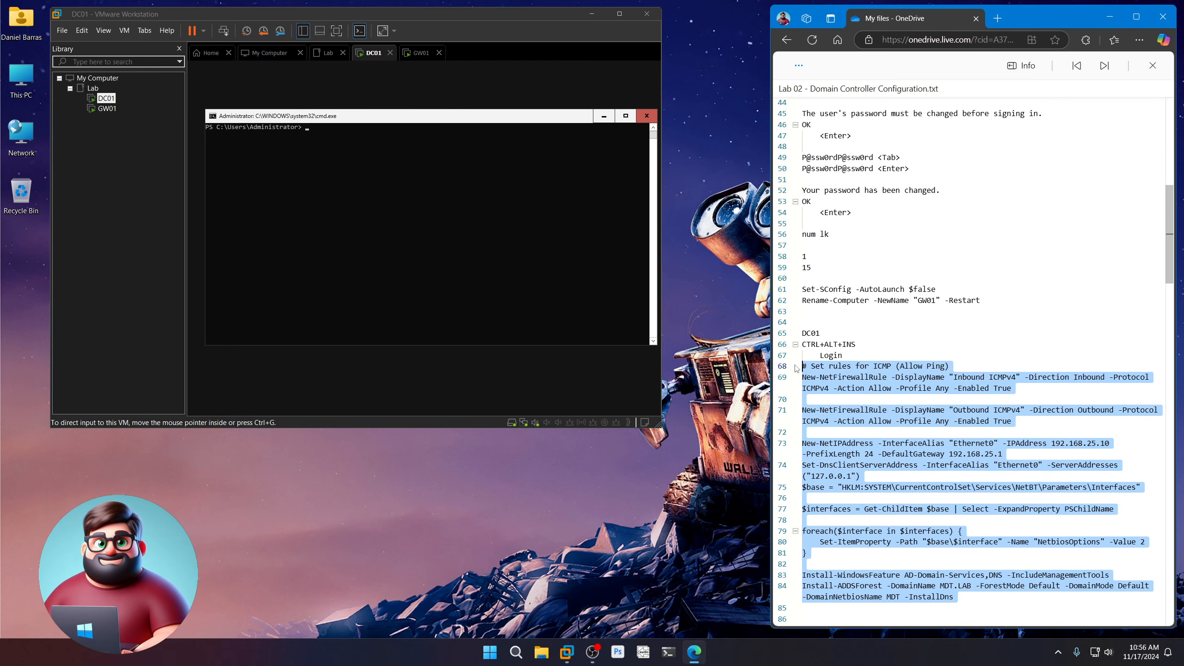
right_click(853, 410)
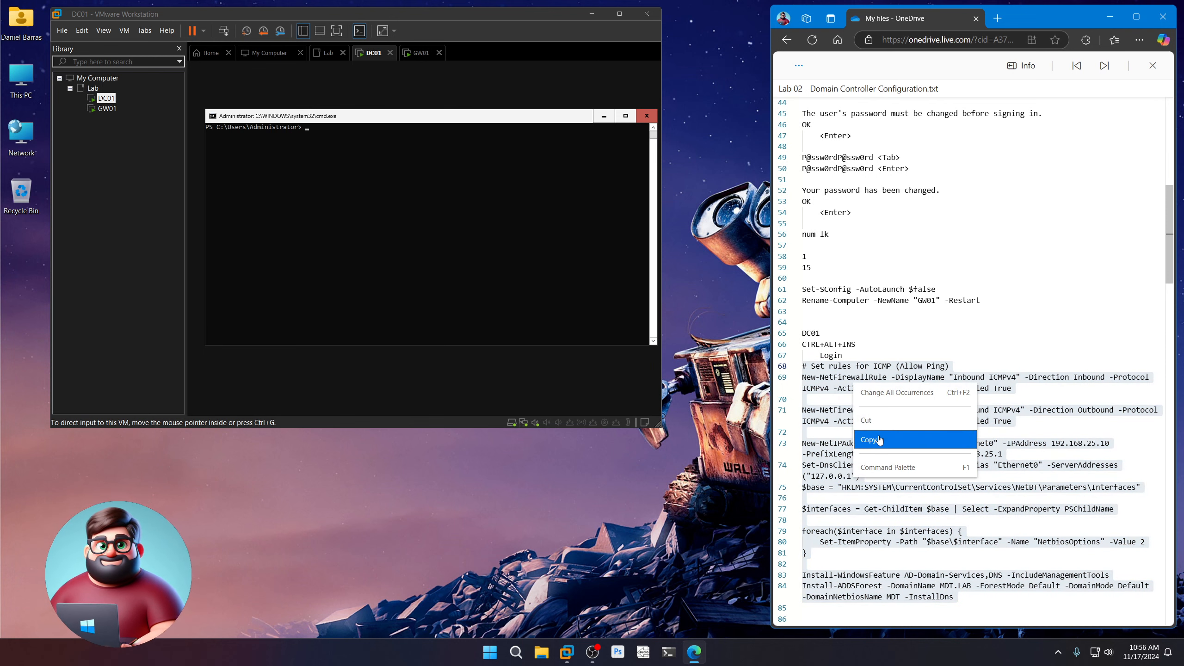
click(879, 435)
scroll(879, 435, down, 5)
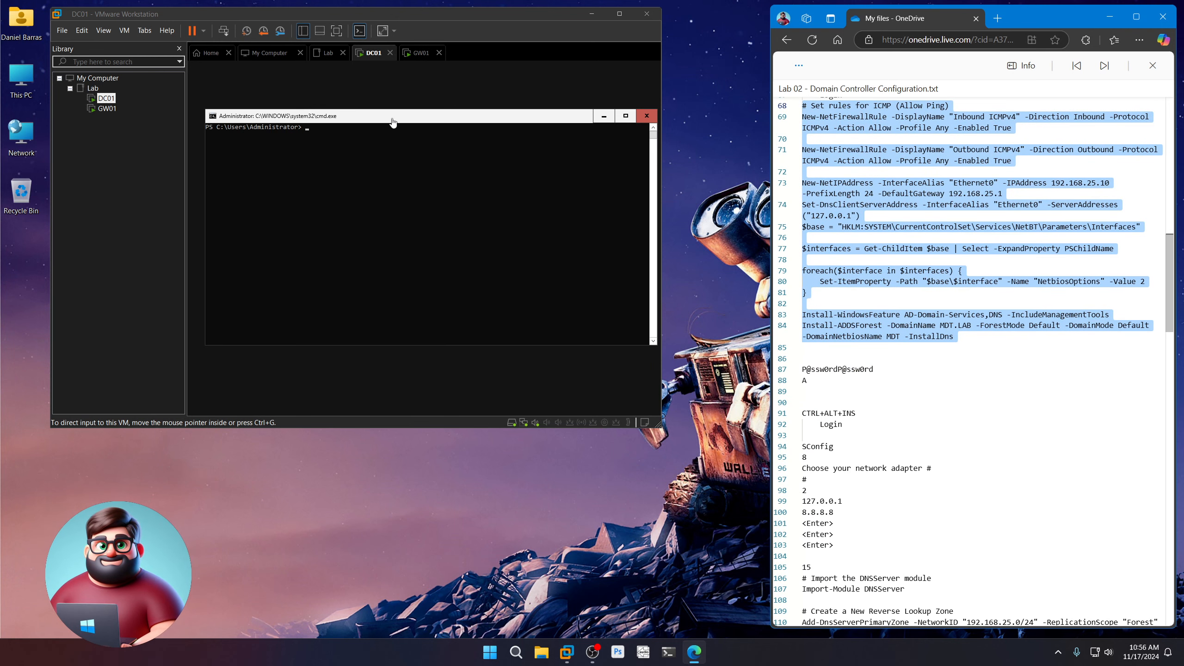
Run the pasted setup commands on DC01, entering the safe-mode password twice and answering Yes to All
right_click(325, 133)
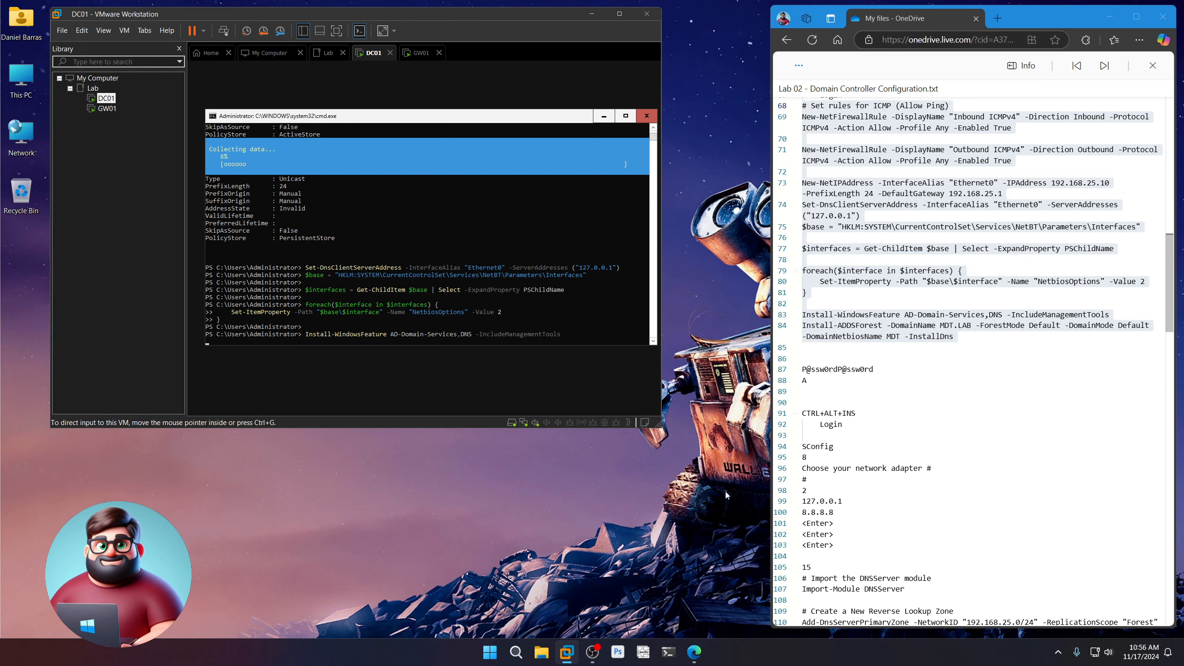
drag(896, 371, 800, 371)
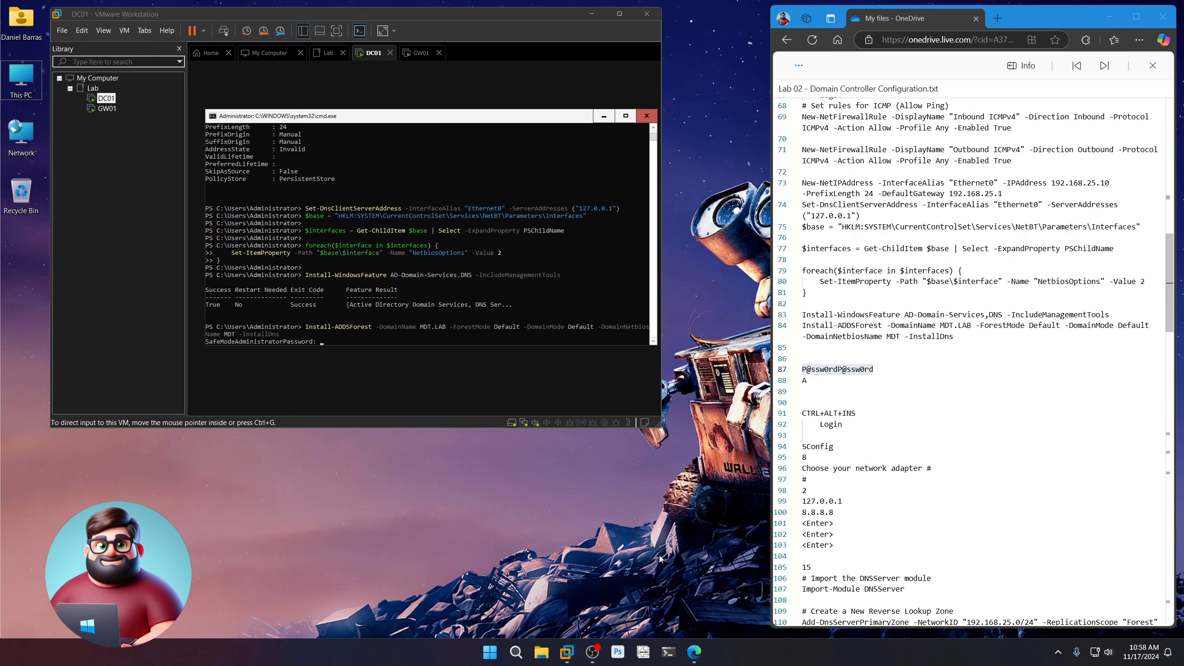
drag(876, 371, 802, 371)
right_click(821, 371)
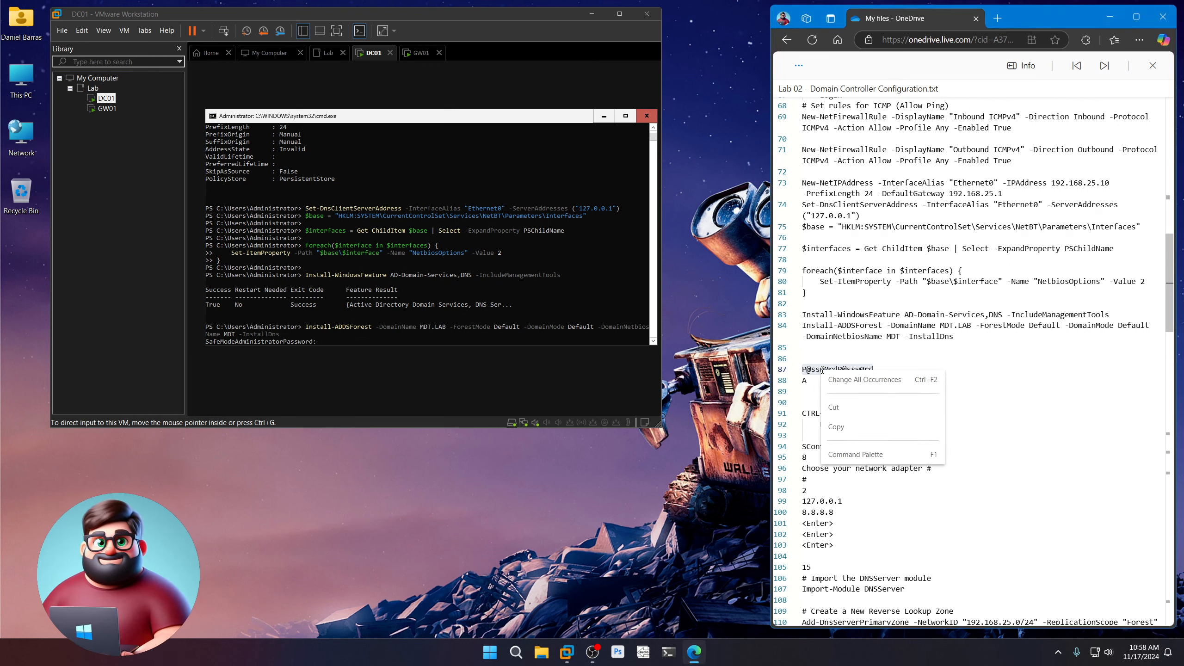
click(837, 427)
click(392, 312)
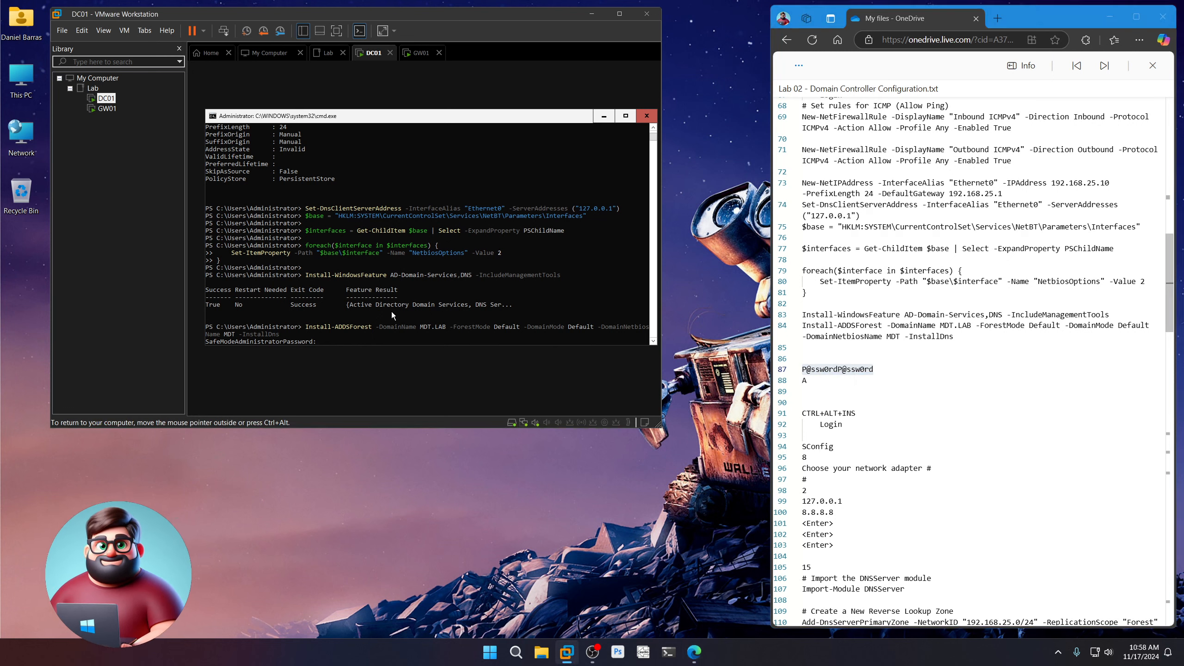
key(ctrl+v)
key(Return)
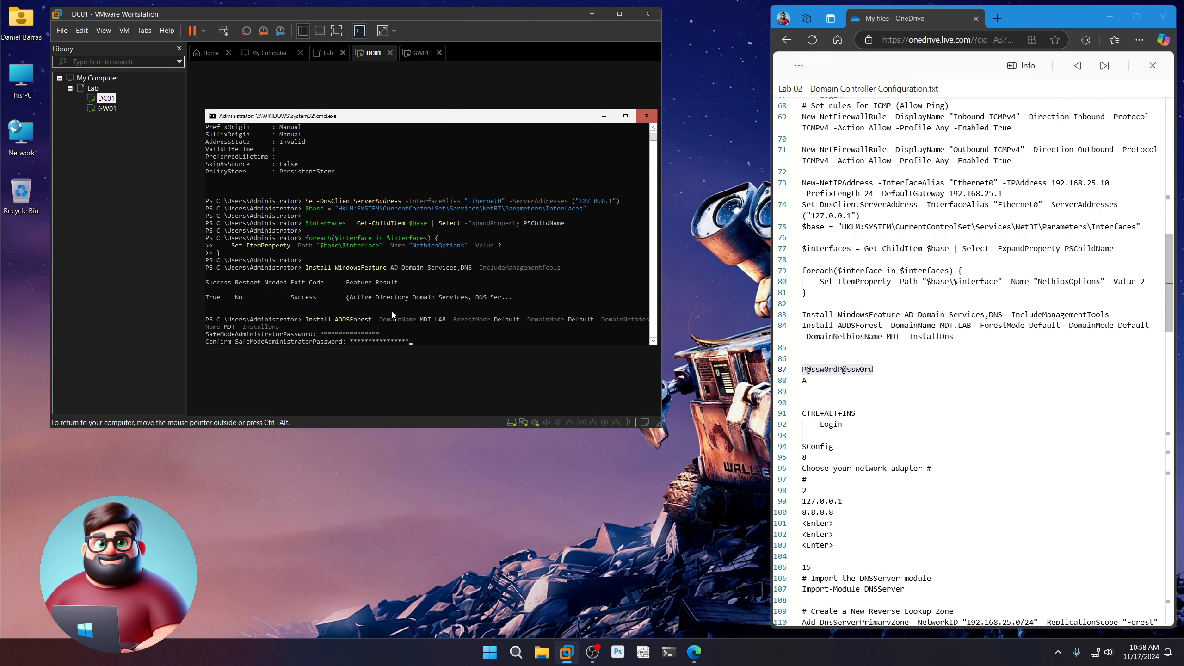
key(Return)
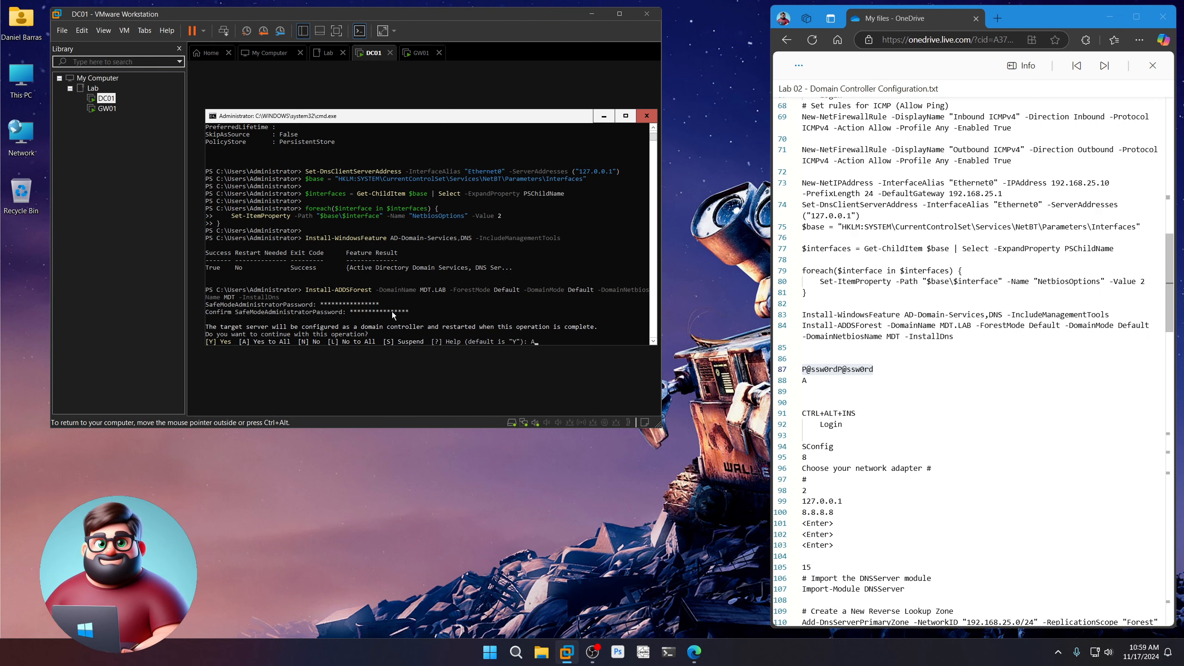
key(Return)
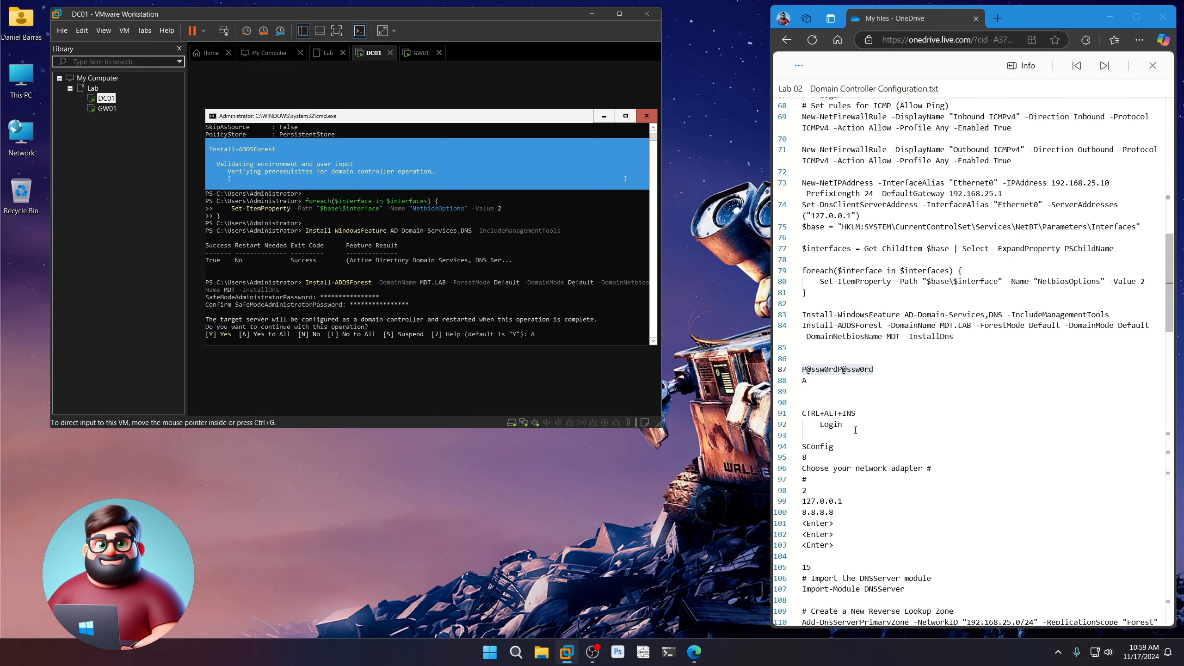
After the reboot, type the Administrator password at DC01's MDT sign-in prompt
drag(855, 429, 802, 412)
click(662, 559)
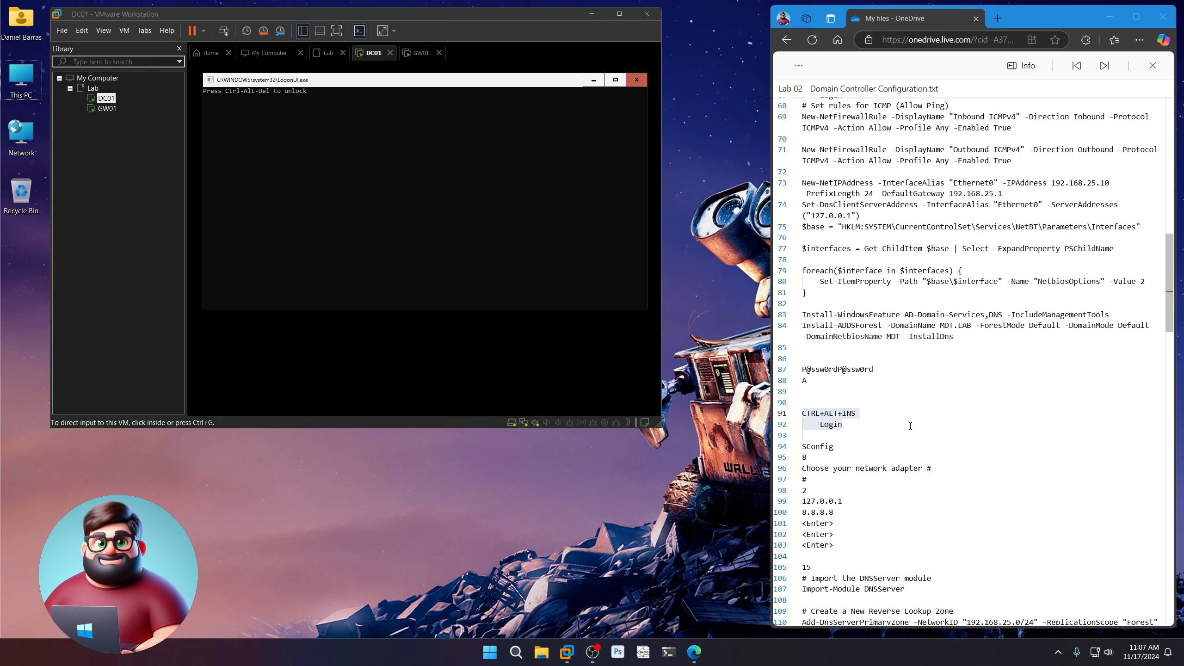
scroll(910, 426, down, 5)
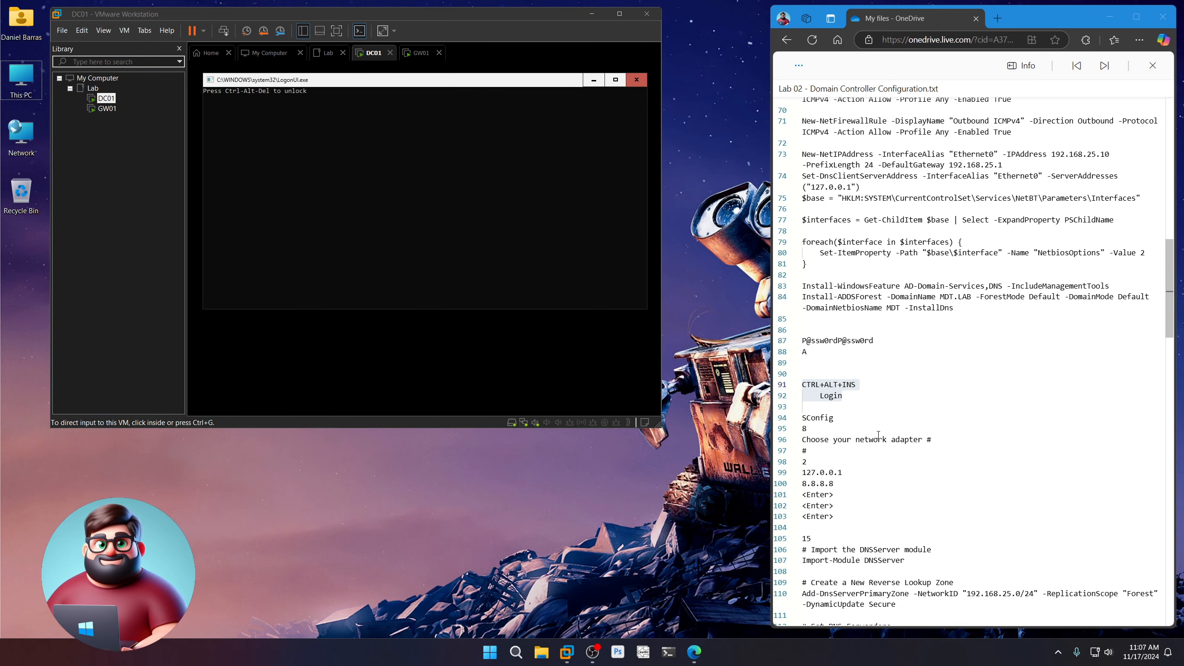
click(402, 84)
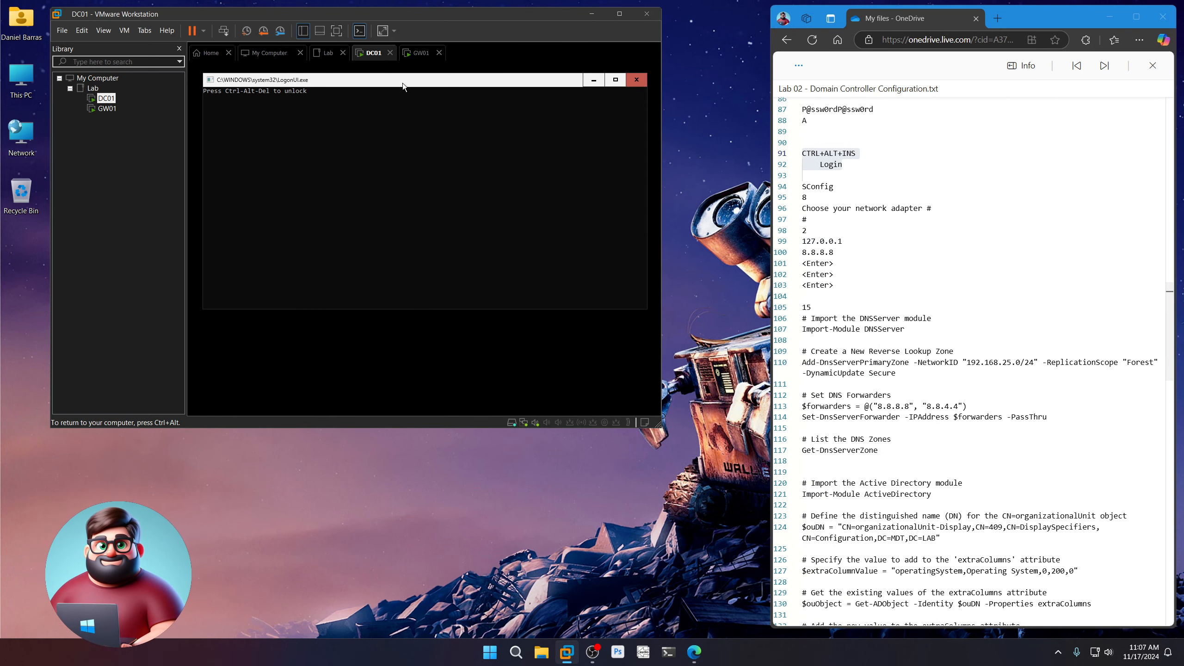
key(ctrl+alt+Insert)
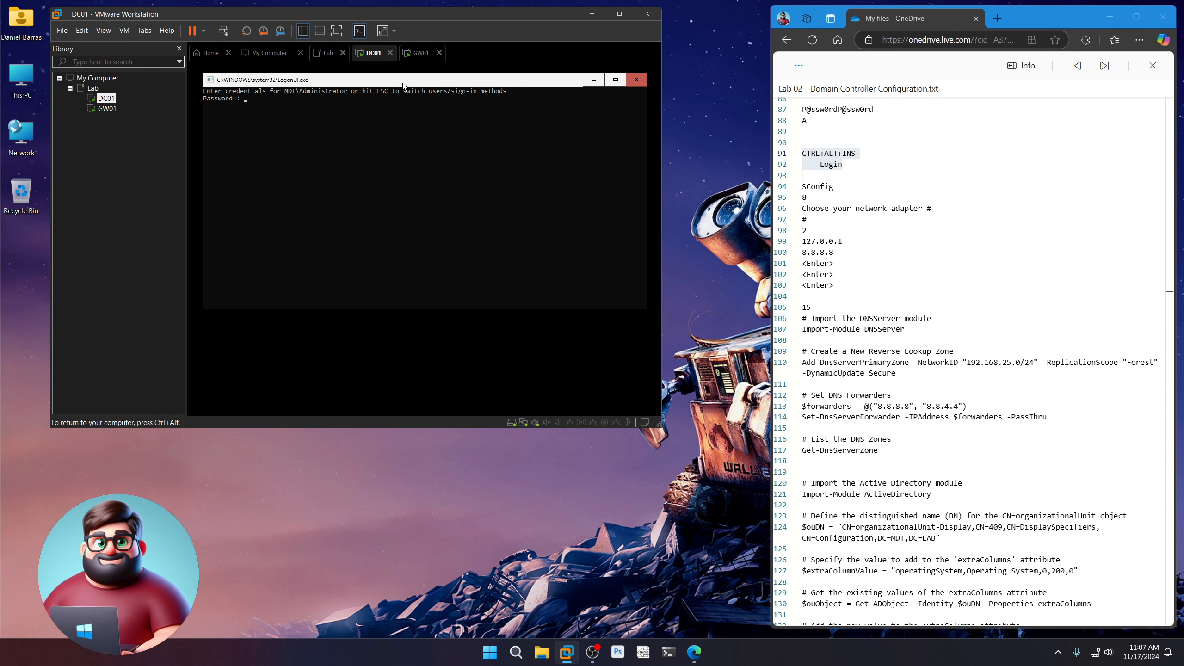
text(P@ssw0rdP@s)
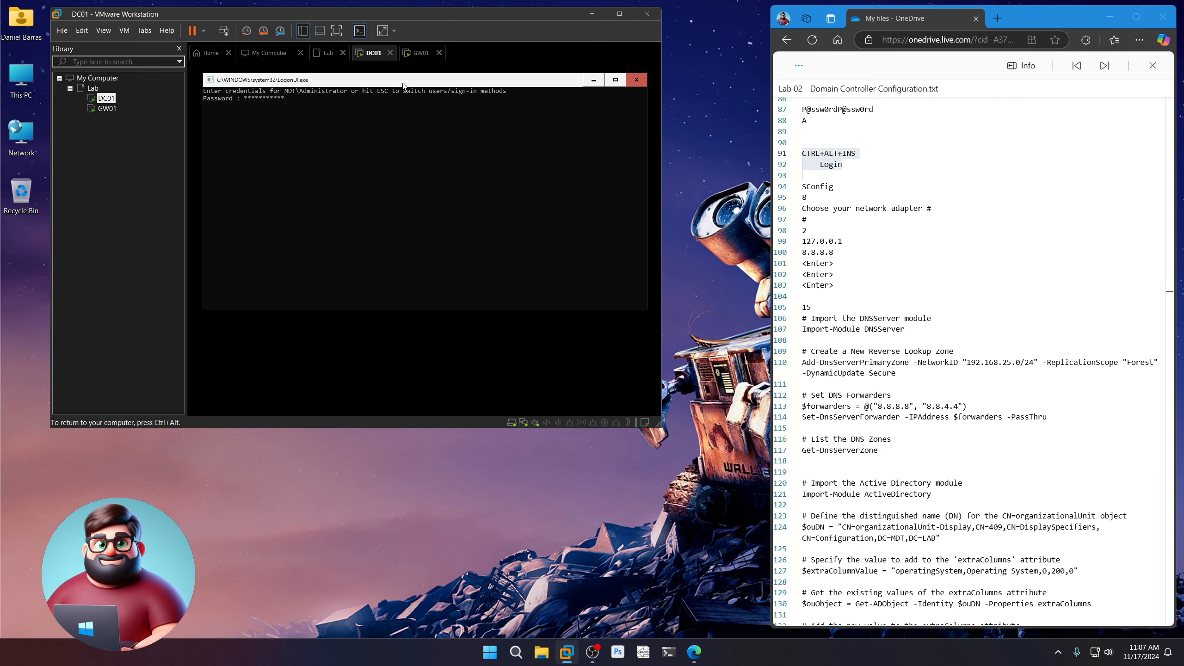
text(sw0rd)
Submit the administrator password to sign in to DC01, then launch SConfig from PowerShell
key(Return)
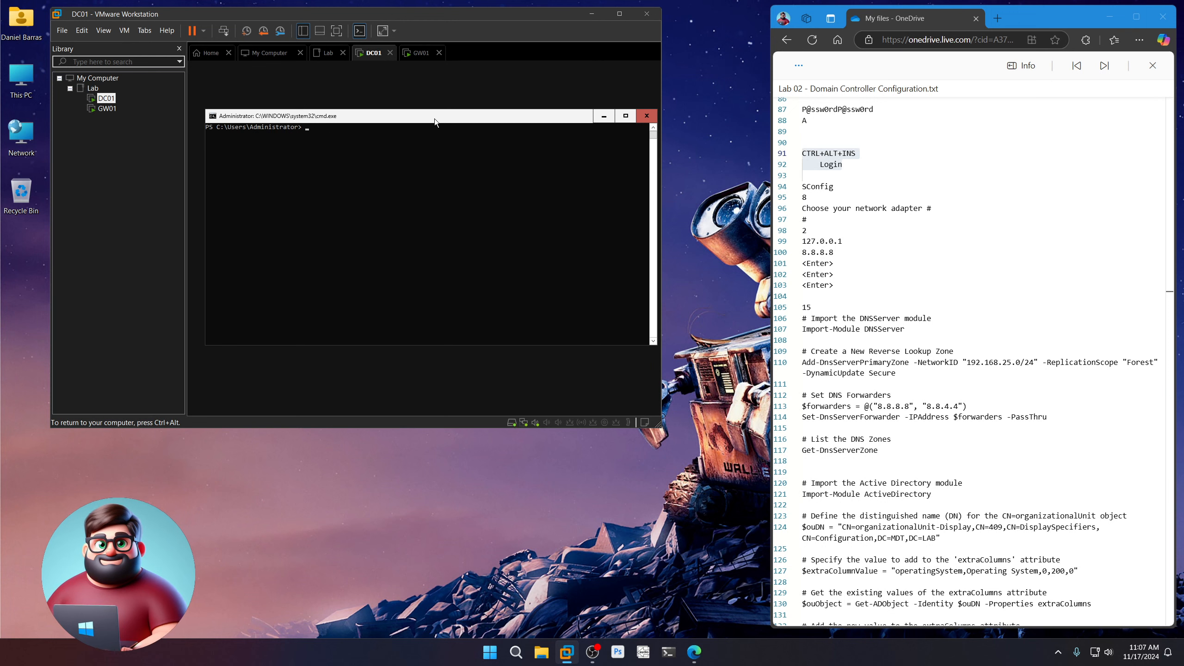
text(SConfig)
key(Return)
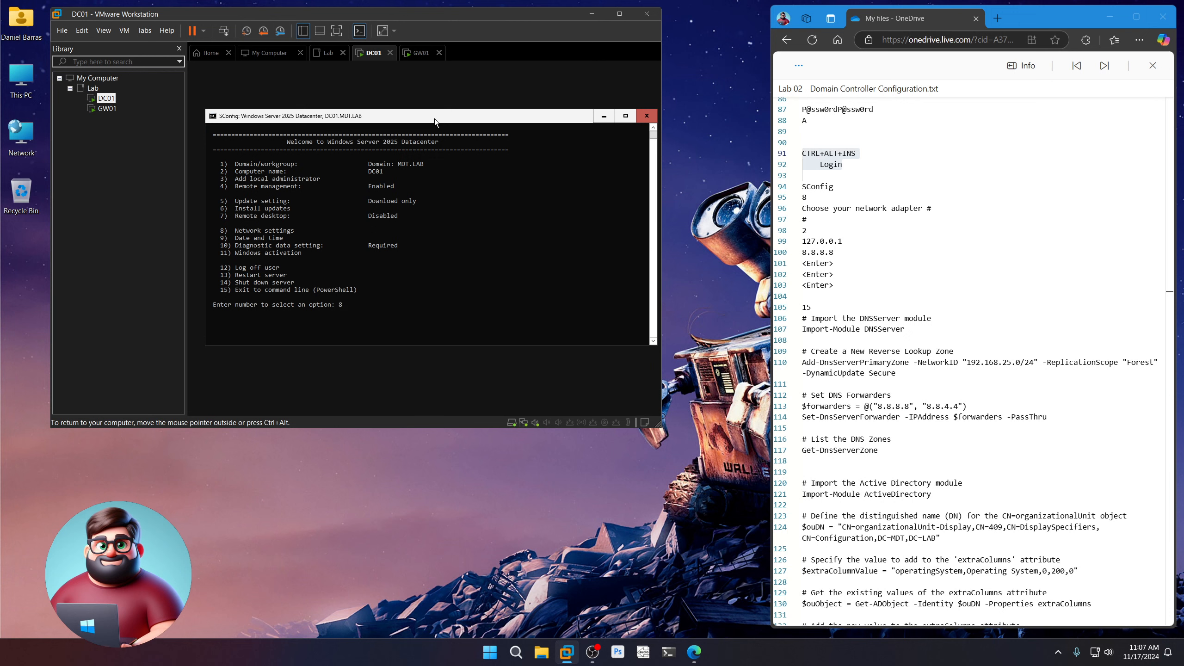
Give adapter 6 (Ethernet0) DNS servers 127.0.0.1 and 8.8.8.8, leaving the third empty
key(Return)
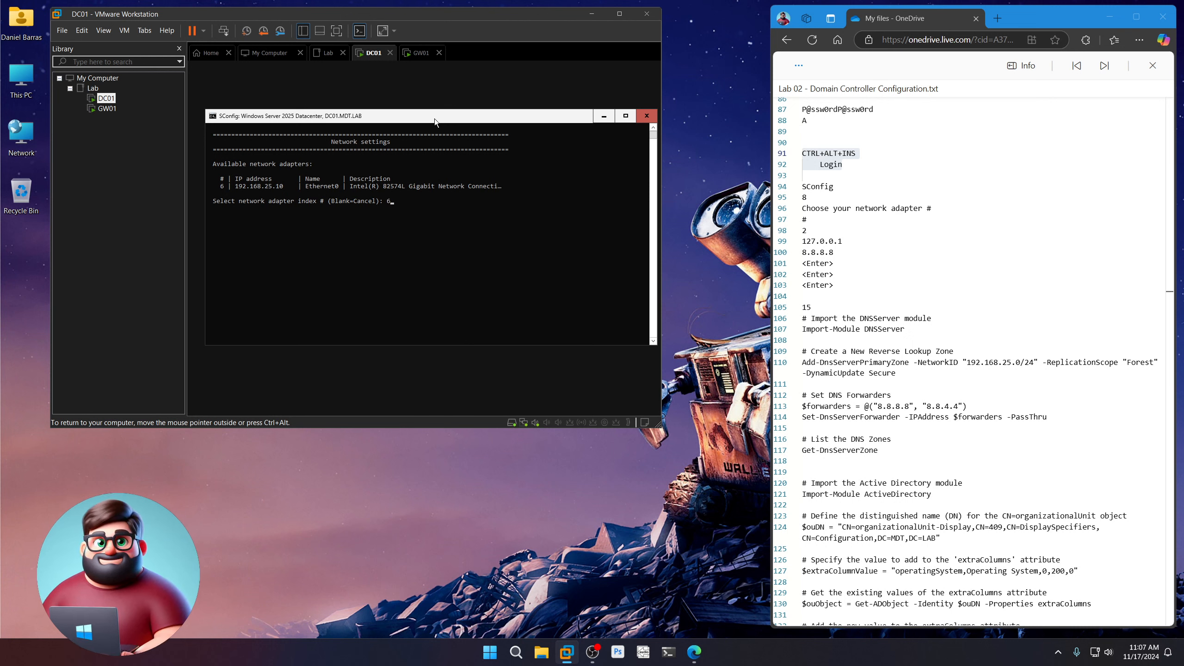
text(6)
key(Return)
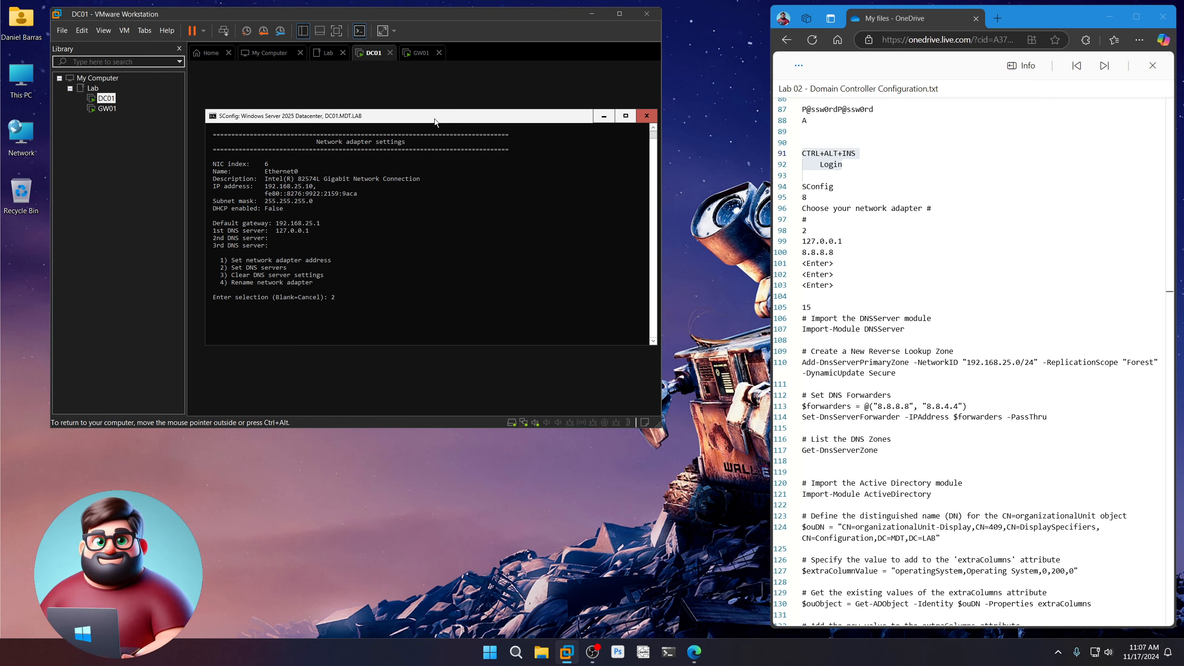
key(Return)
text(127)
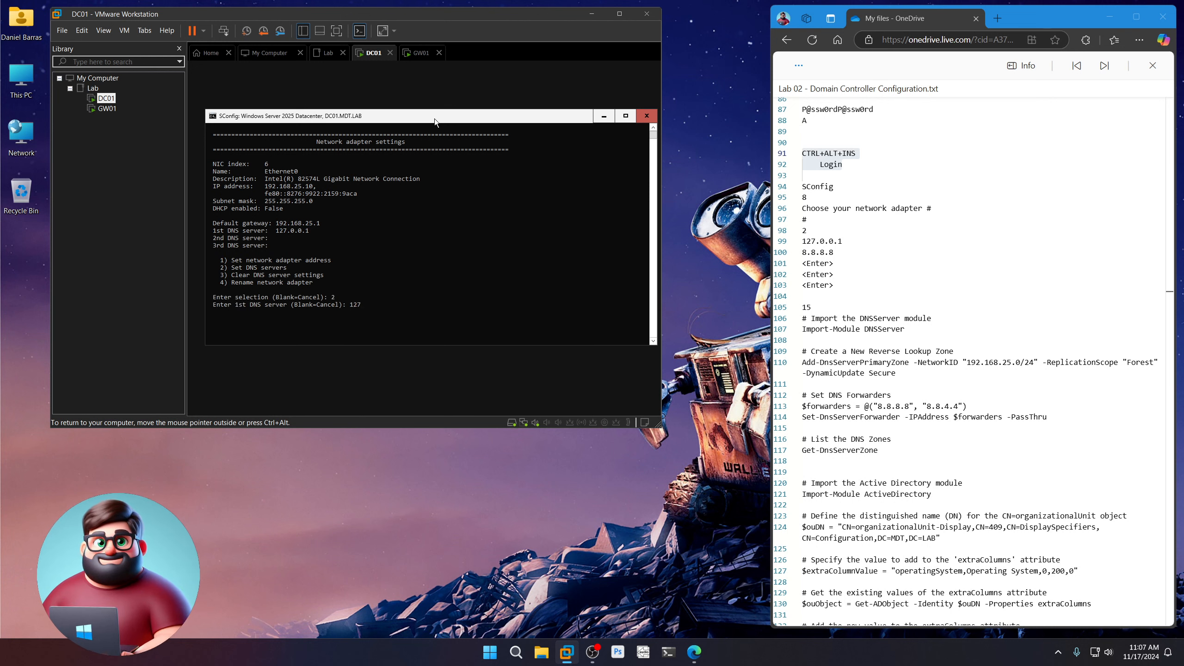
text(.09)
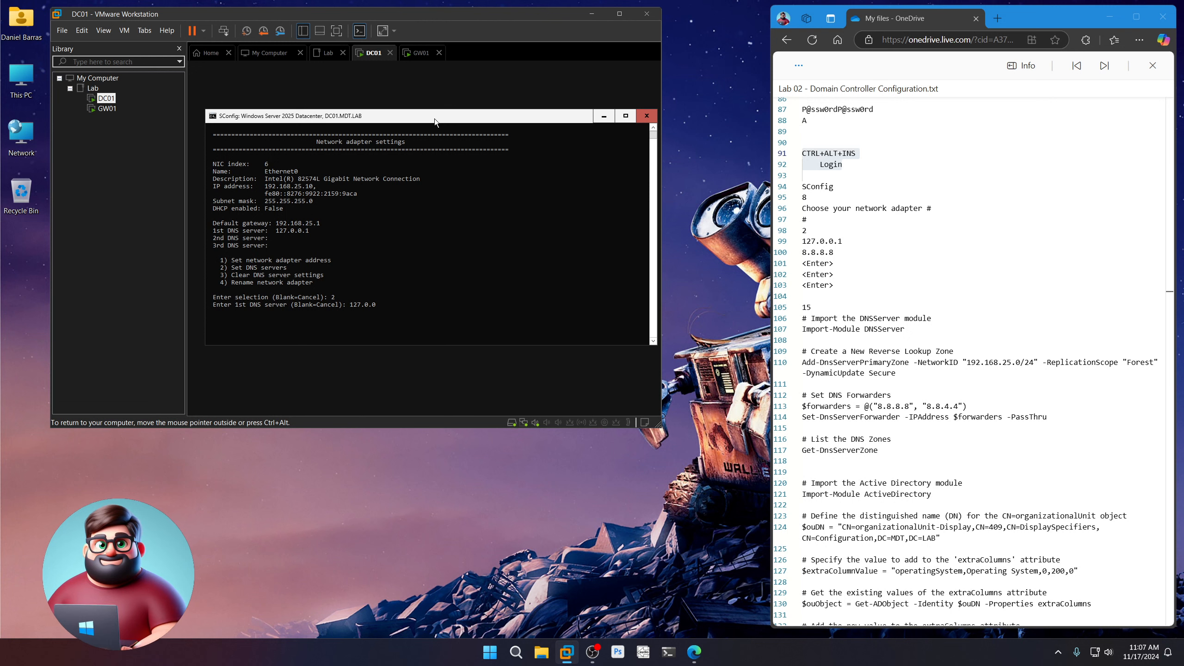
key(Return)
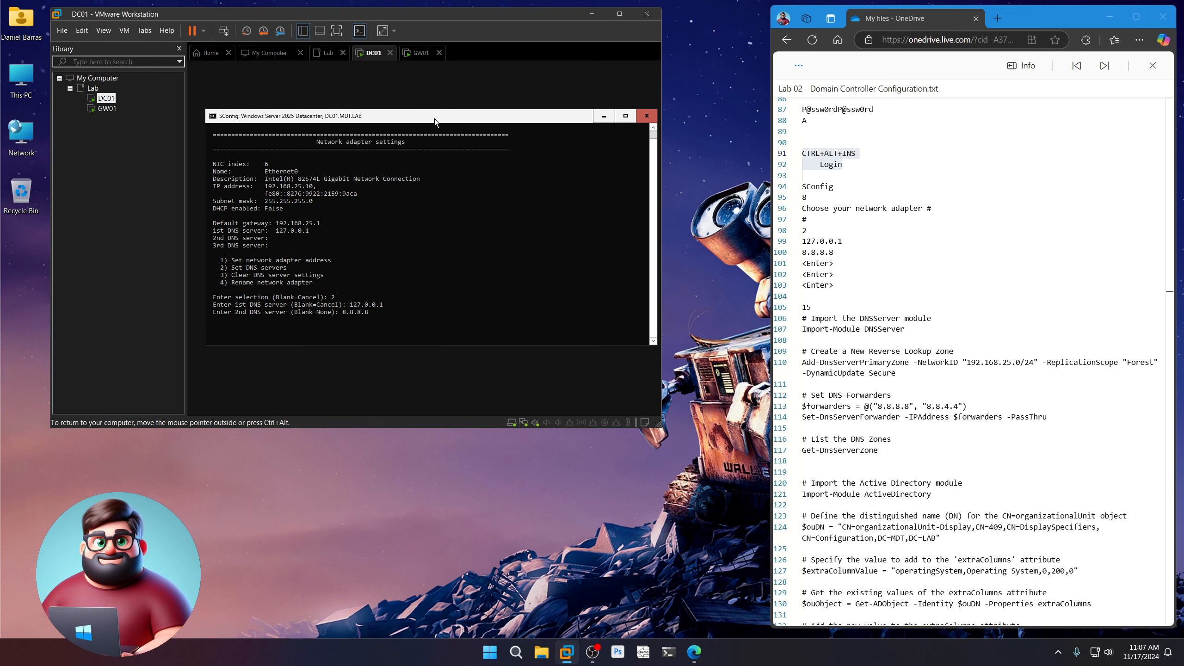
key(Return)
key(Return)
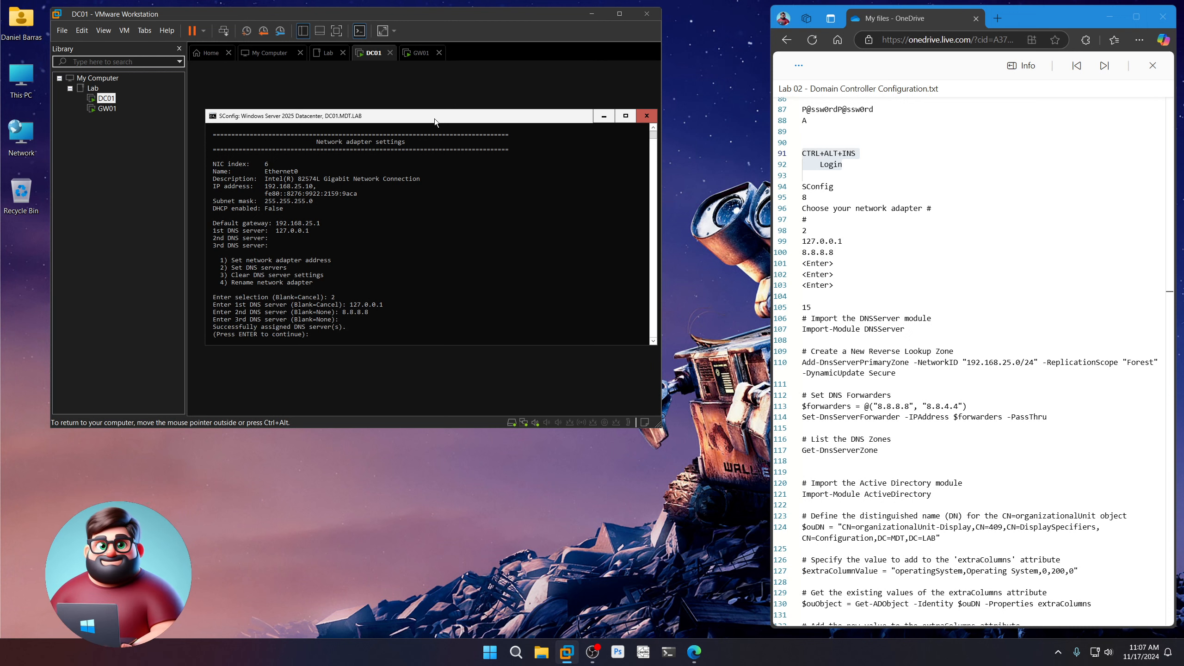
key(Return)
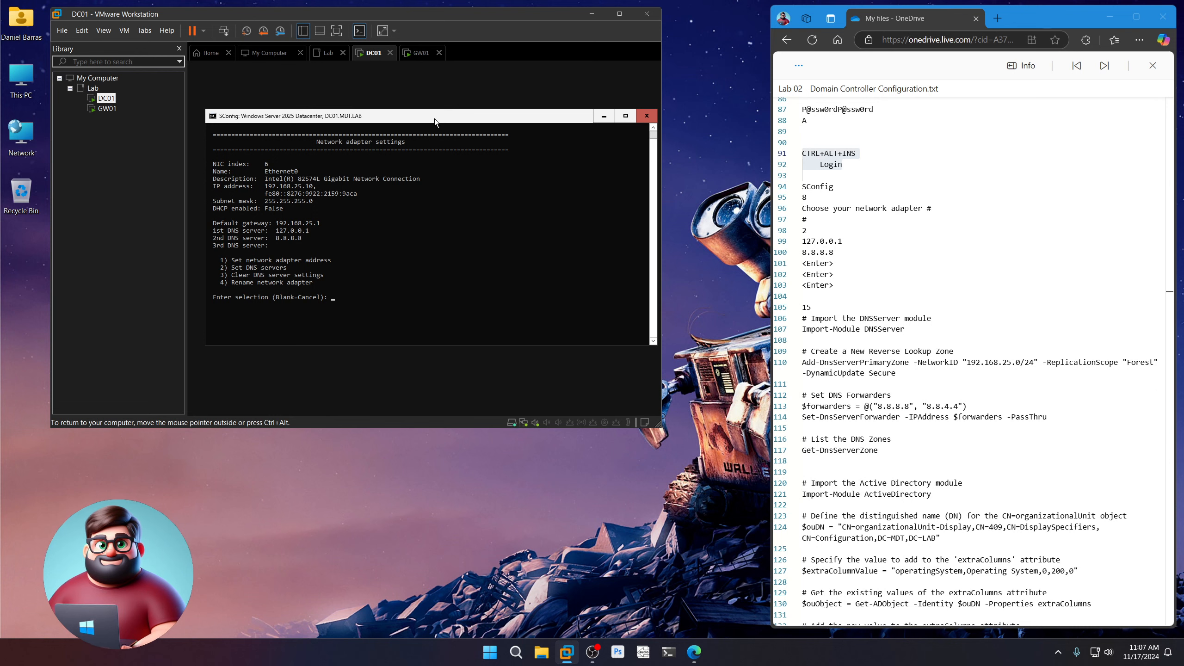
key(Return)
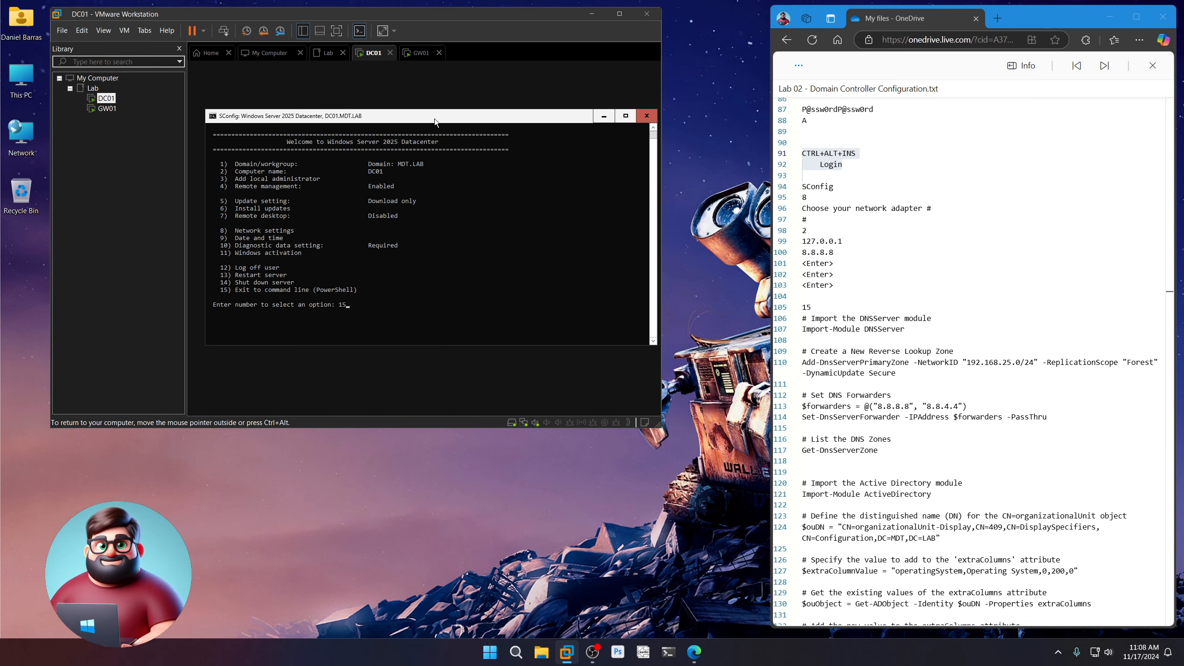
Exit SConfig and run the notes' DNS commands for the 192.168.25.0/24 reverse zone and forwarders 8.8.8.8 and 8.8.4.4
key(Return)
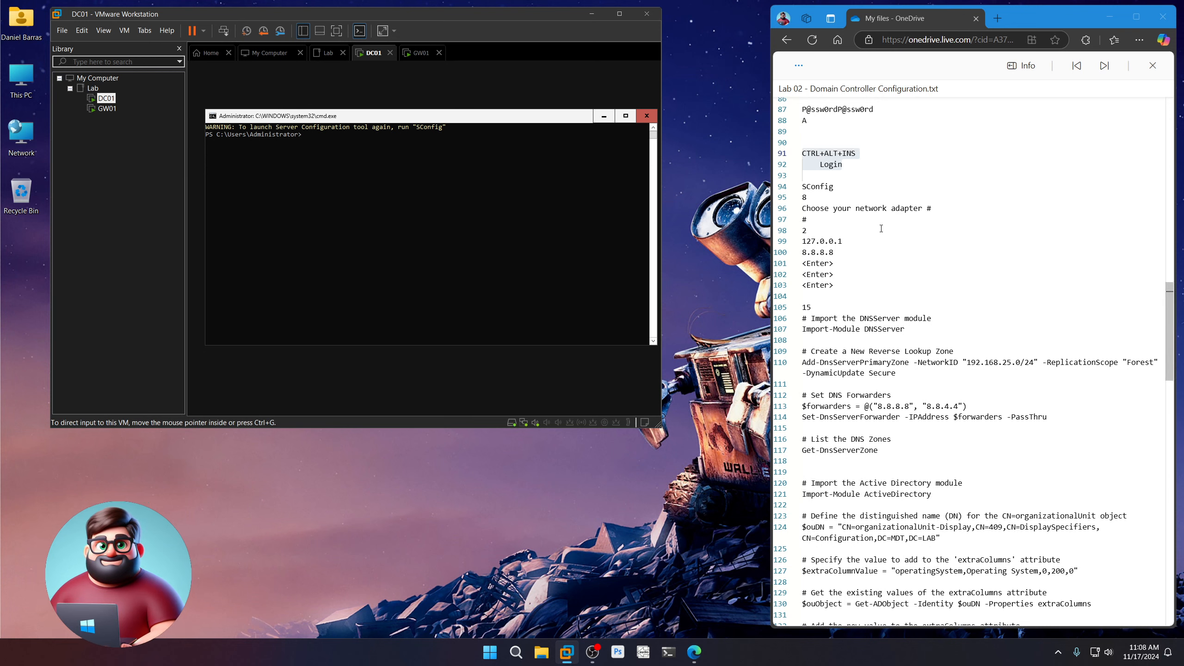
scroll(857, 244, down, 5)
scroll(857, 244, up, 1)
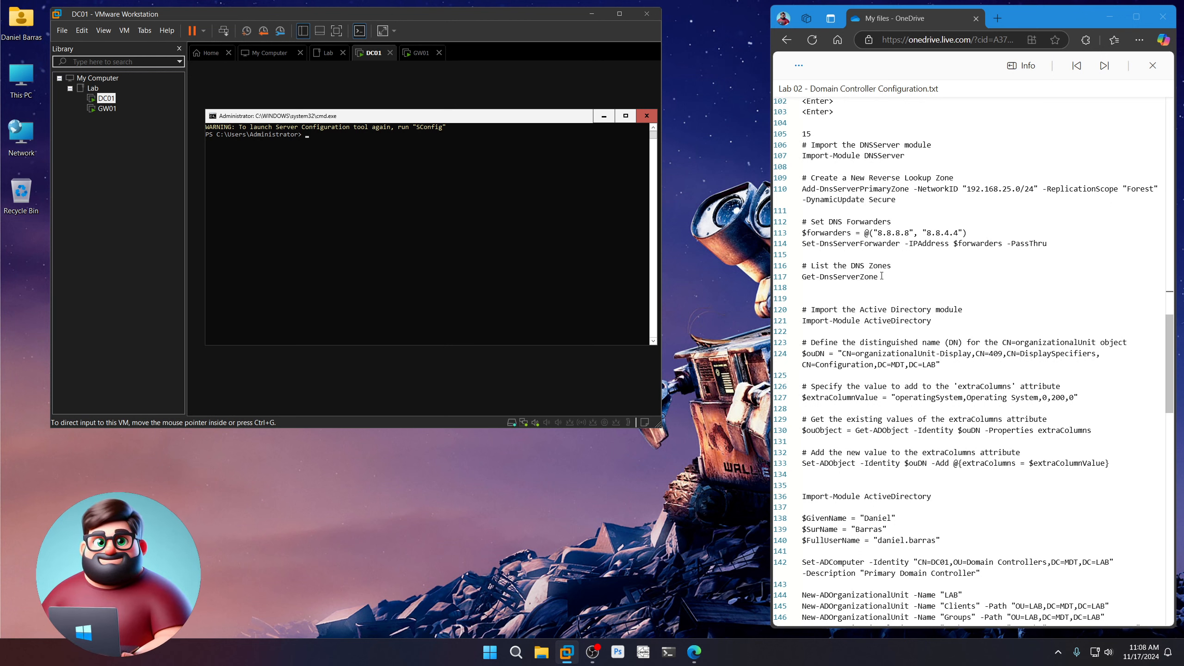
drag(808, 287, 802, 145)
right_click(822, 152)
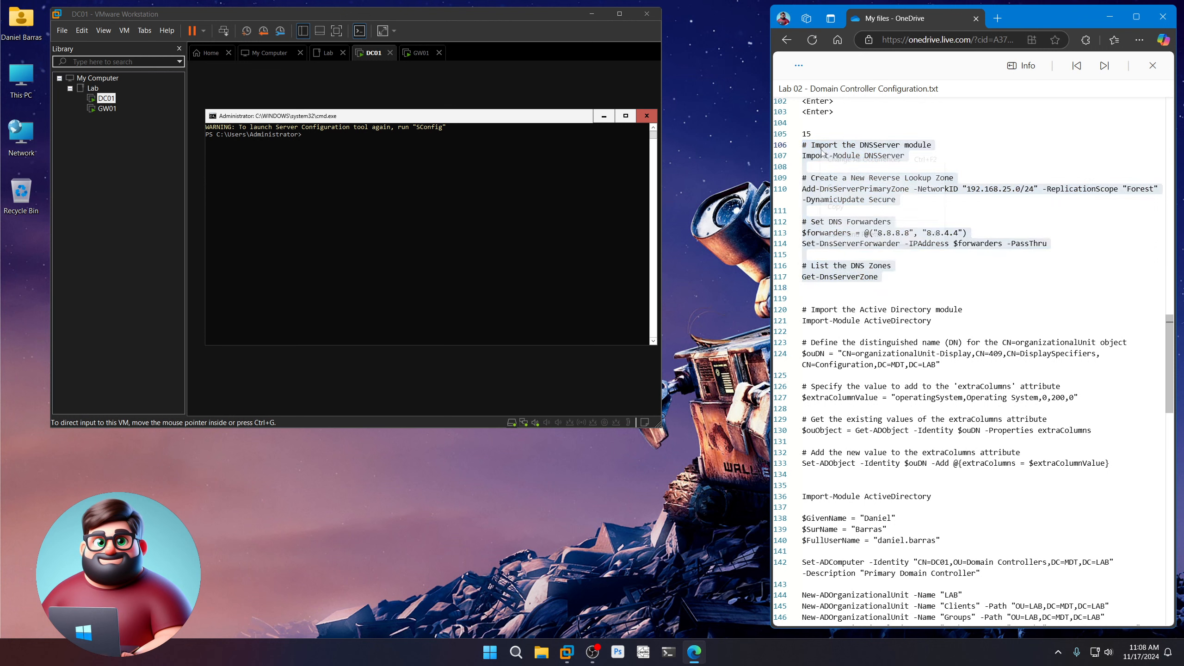
click(836, 206)
click(435, 155)
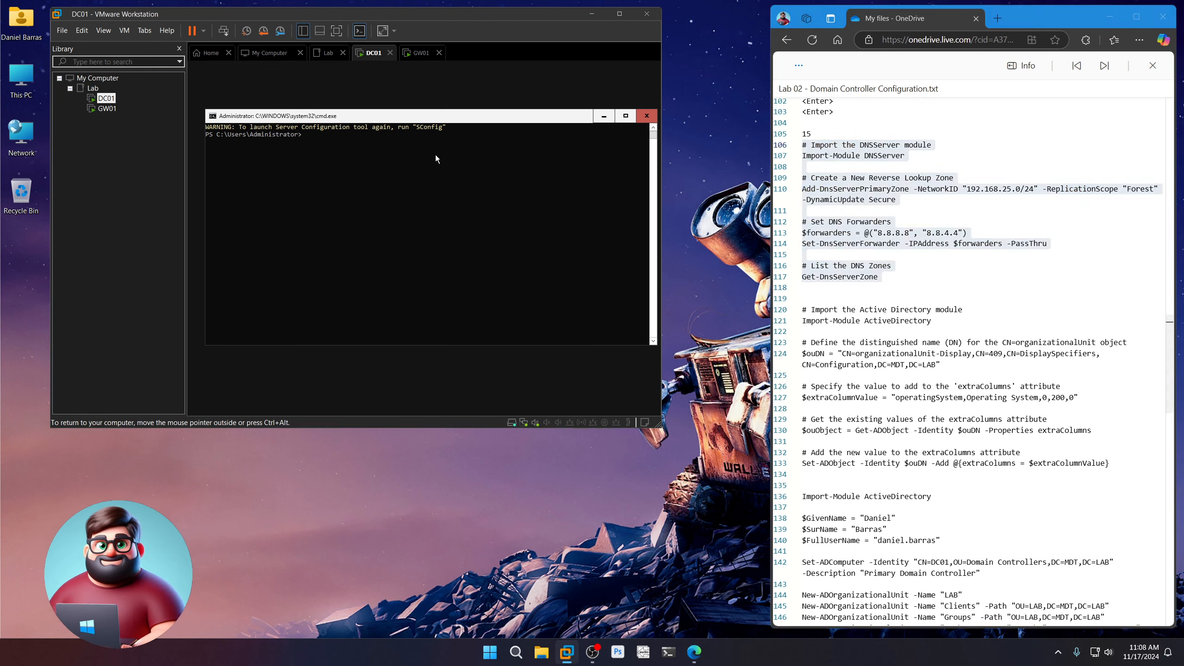
right_click(432, 158)
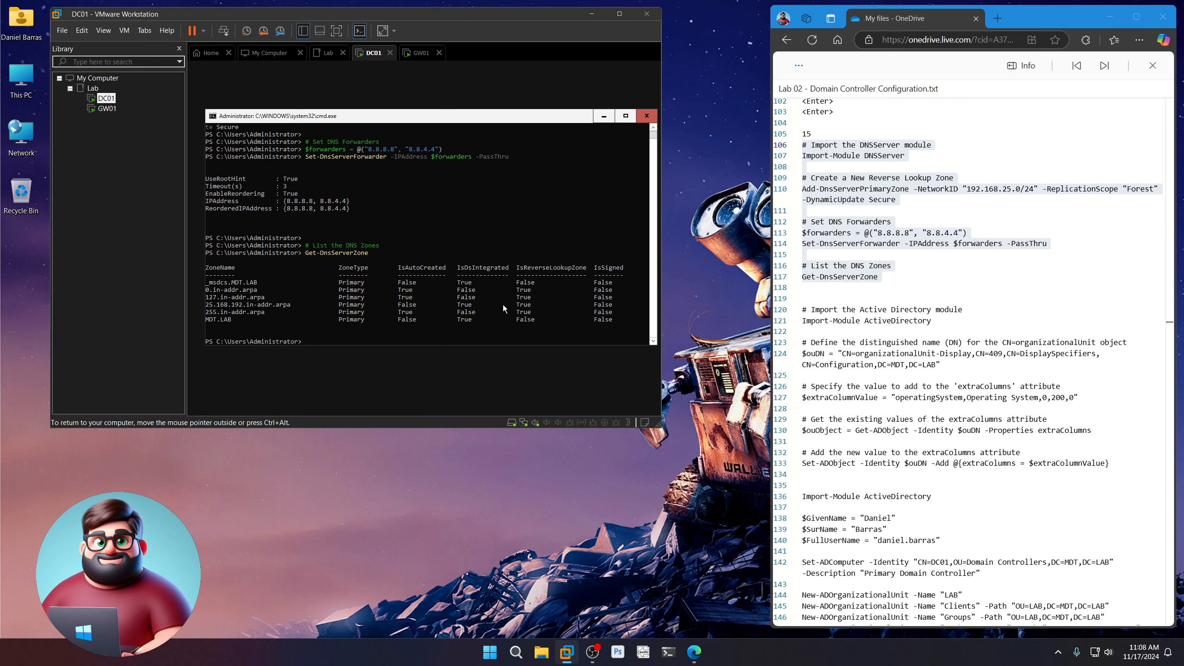
scroll(899, 296, down, 3)
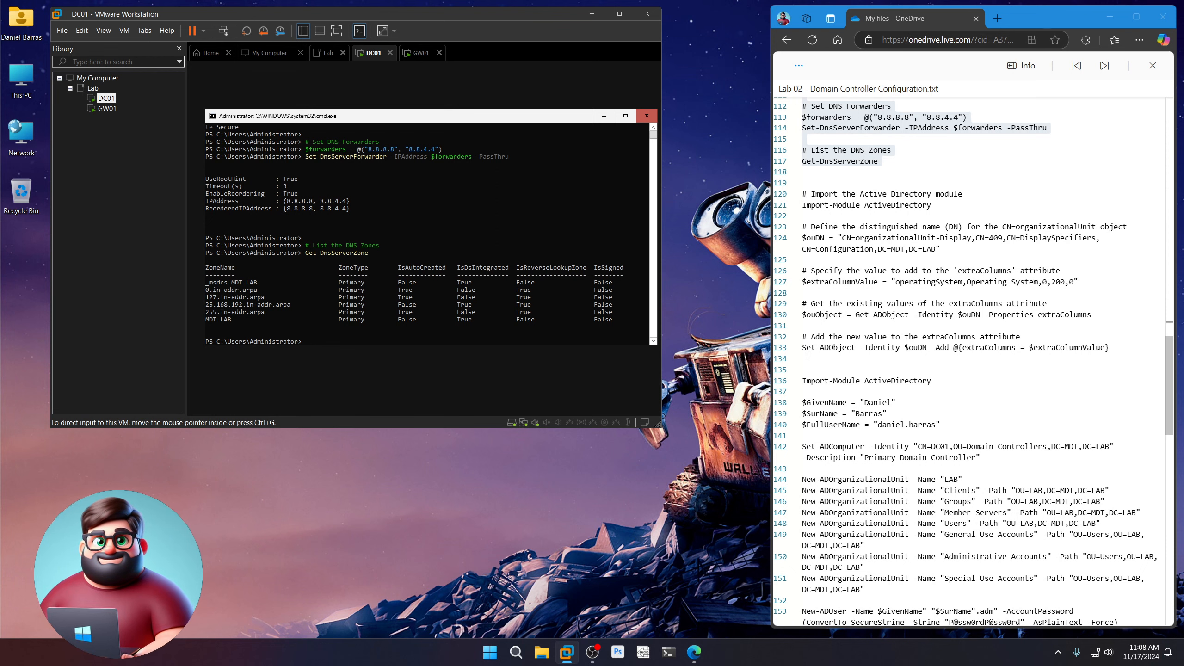
Copy lines 120–133 of Active Directory commands and run them in DC01's PowerShell
drag(807, 355, 801, 201)
right_click(848, 201)
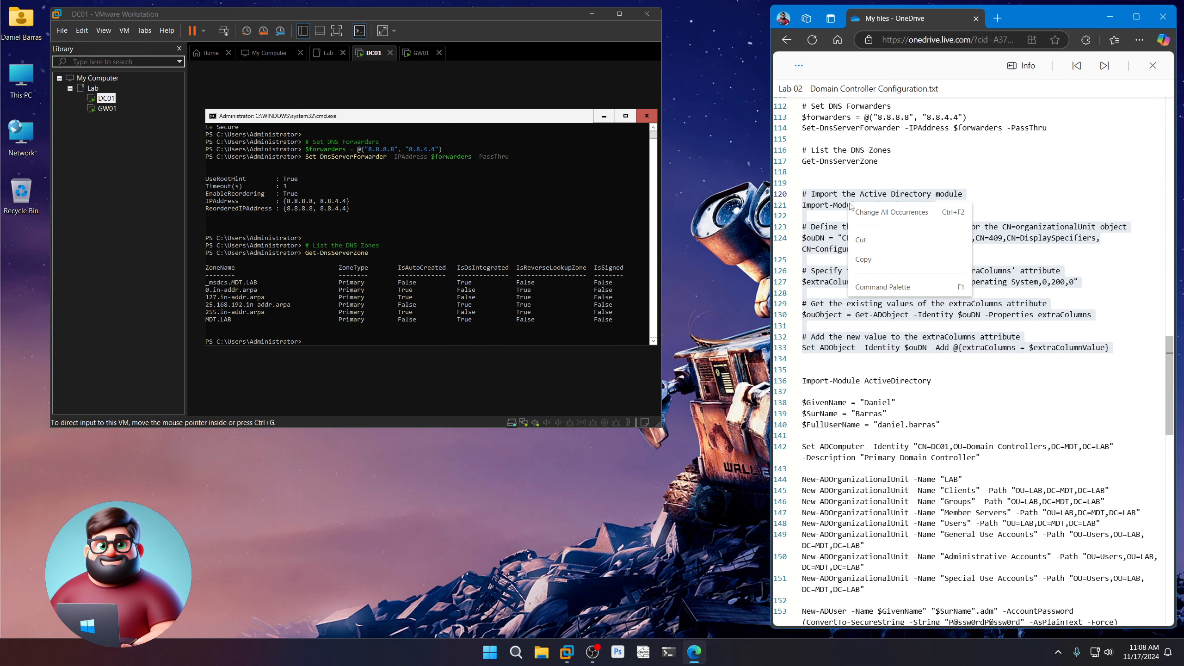
click(879, 266)
click(426, 291)
right_click(426, 290)
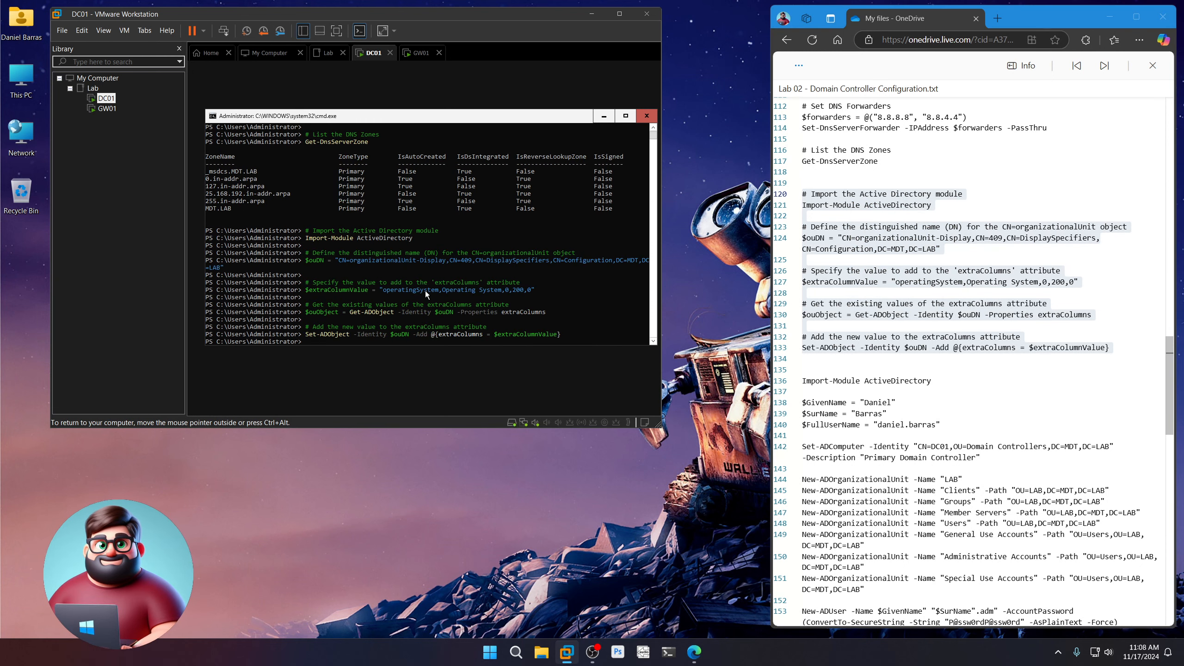
Review the script's LAB, Clients and Administrative Accounts OUs and the .adm admin and standard user accounts
scroll(856, 324, down, 5)
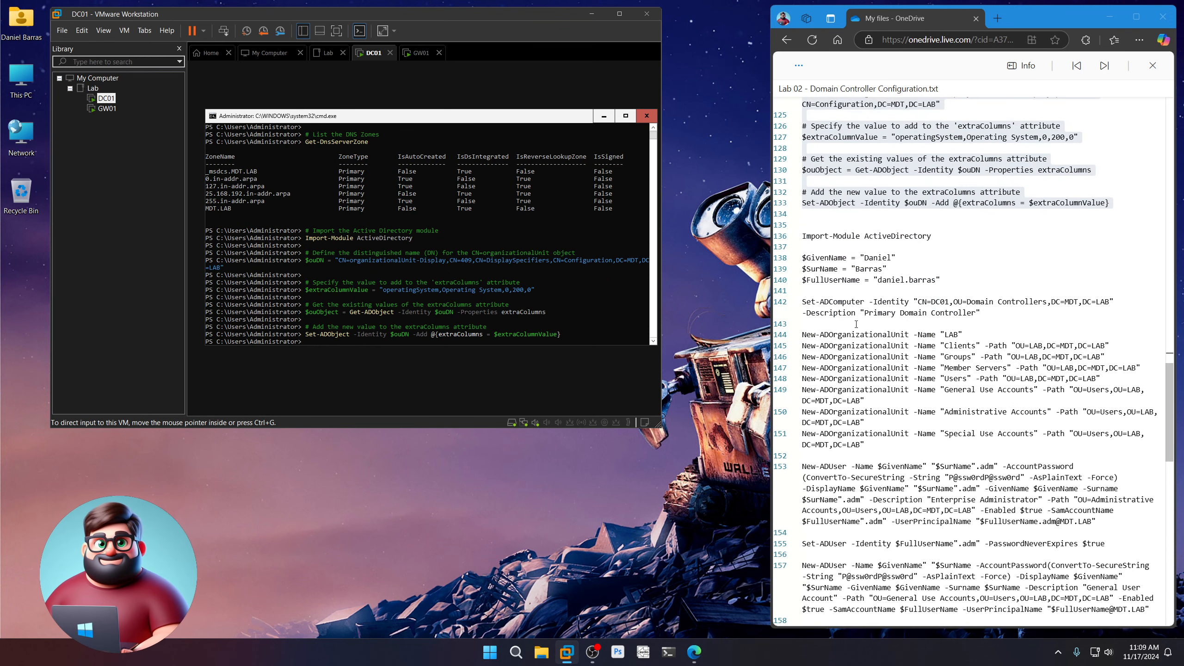
scroll(857, 324, down, 2)
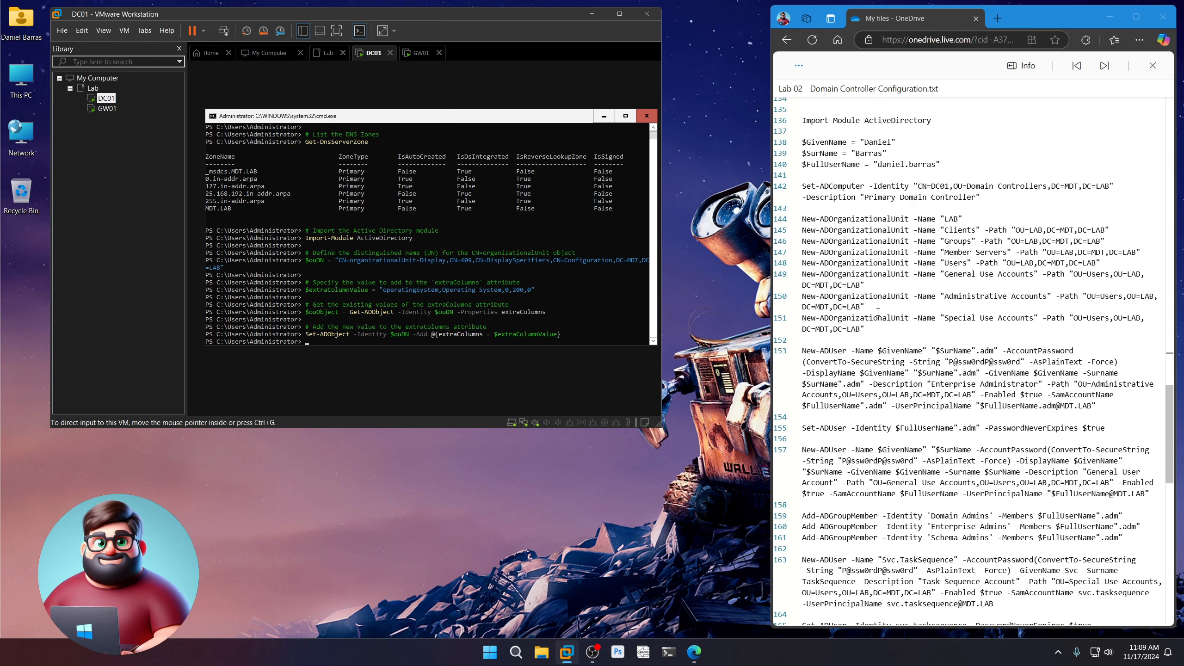
drag(864, 142, 932, 164)
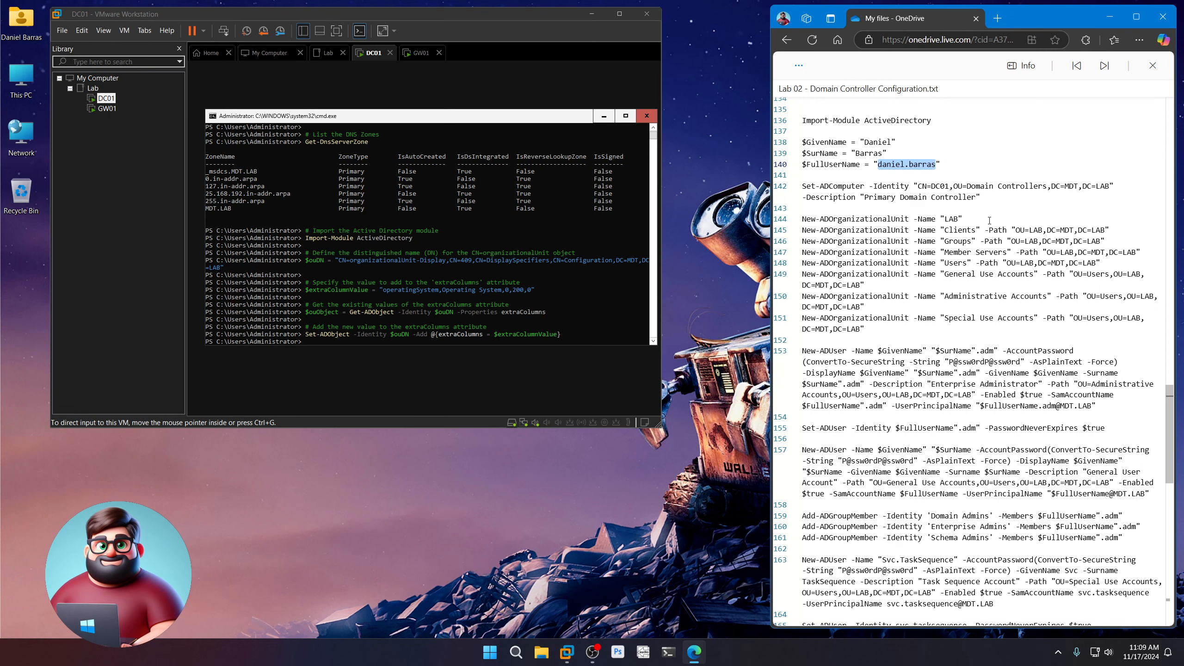
double_click(951, 219)
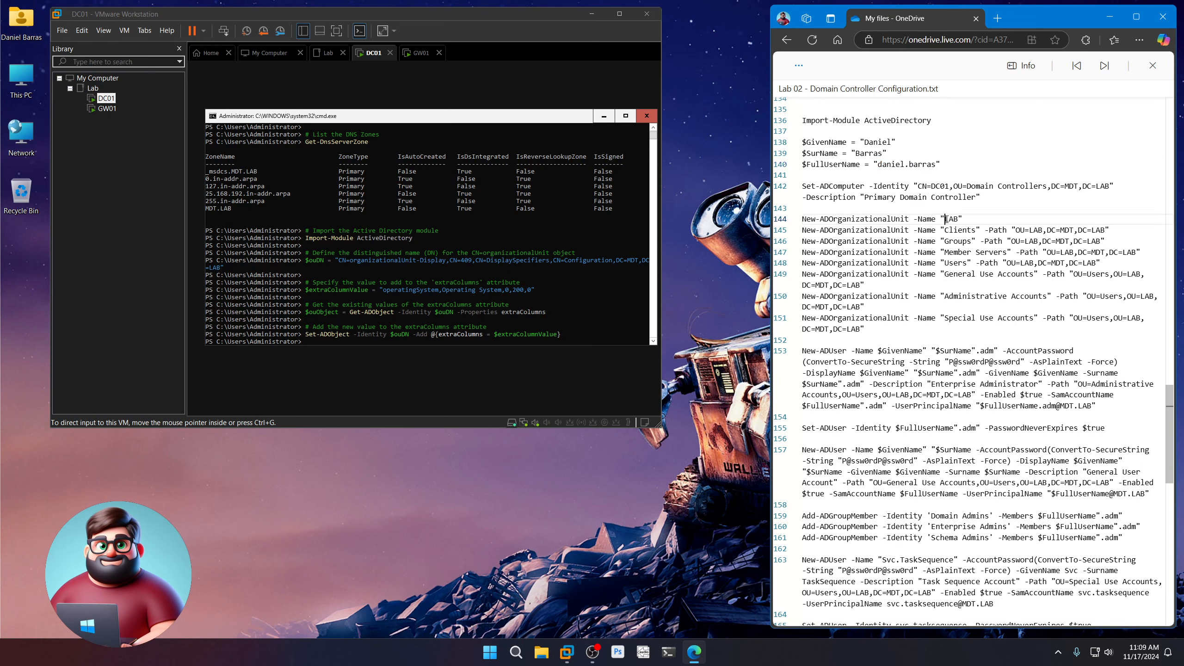
drag(945, 229, 1017, 277)
drag(949, 295, 1020, 296)
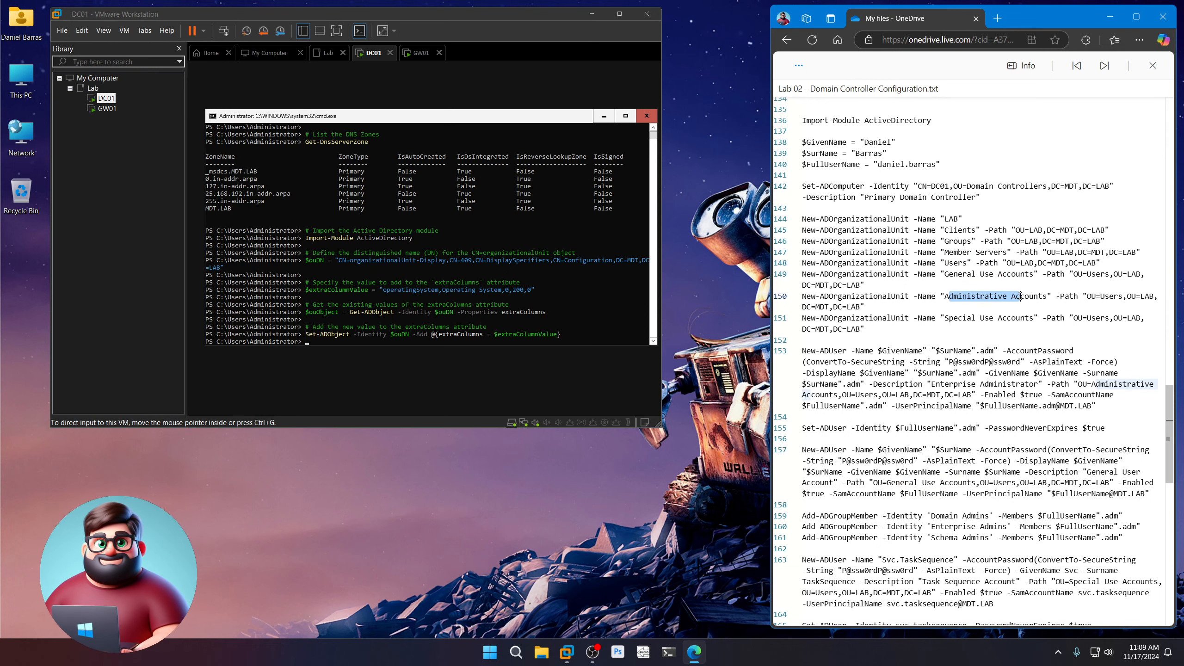
drag(953, 318, 998, 318)
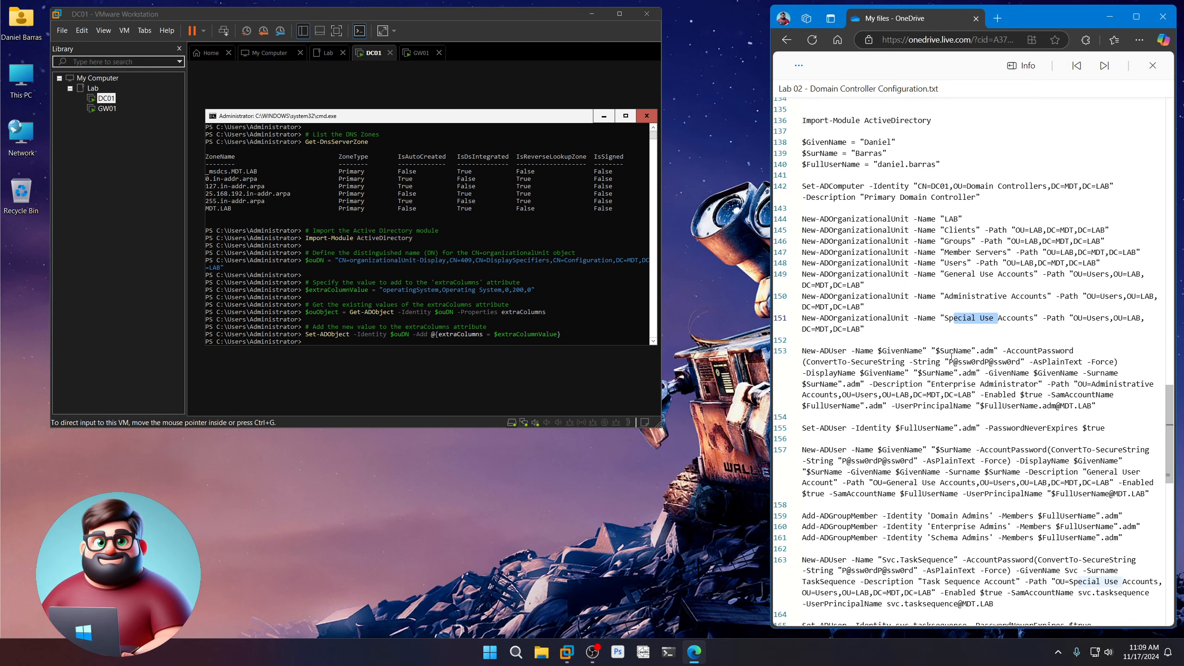
scroll(954, 354, down, 1)
scroll(954, 354, down, 5)
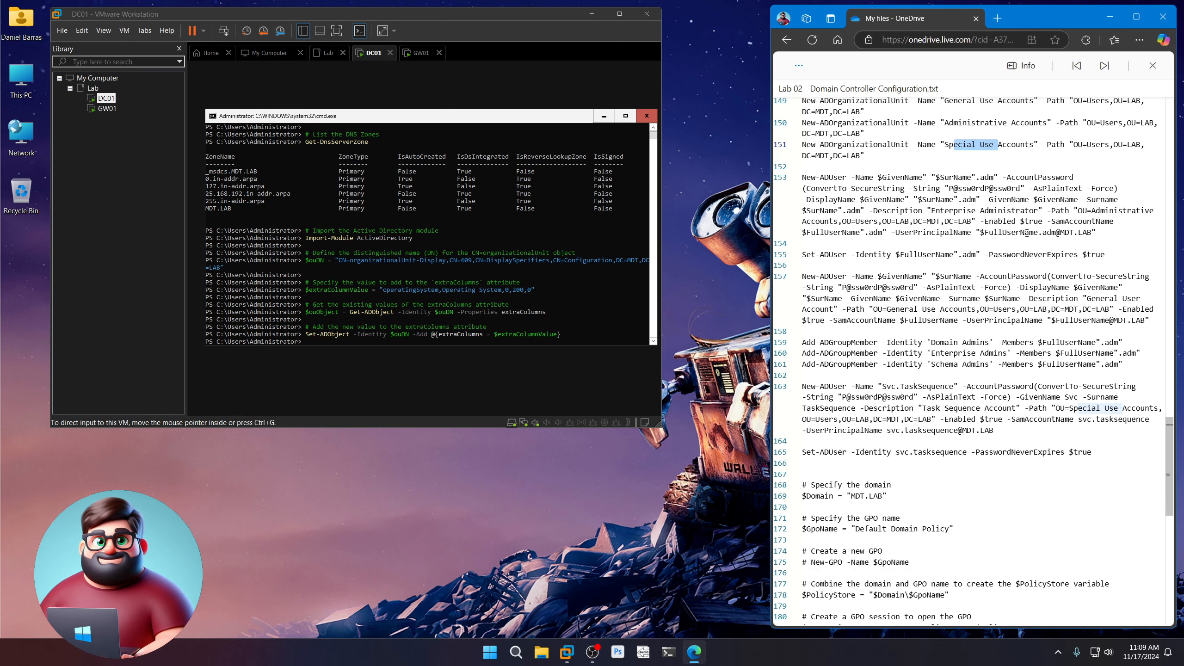
double_click(1051, 232)
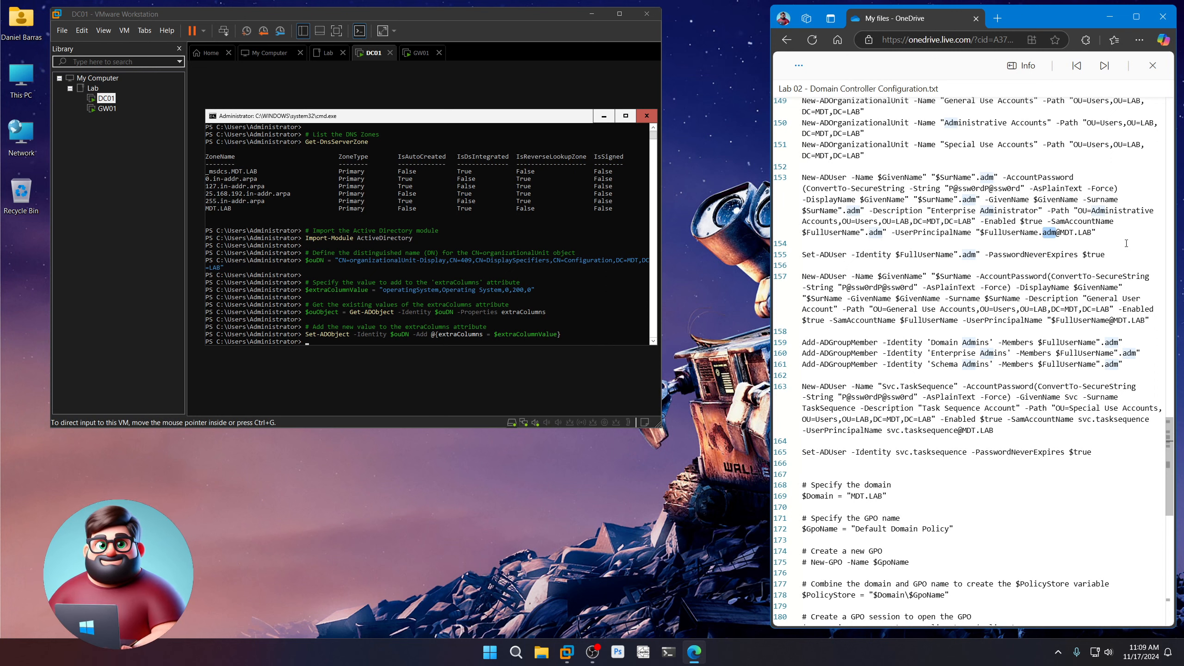
drag(1106, 254, 917, 254)
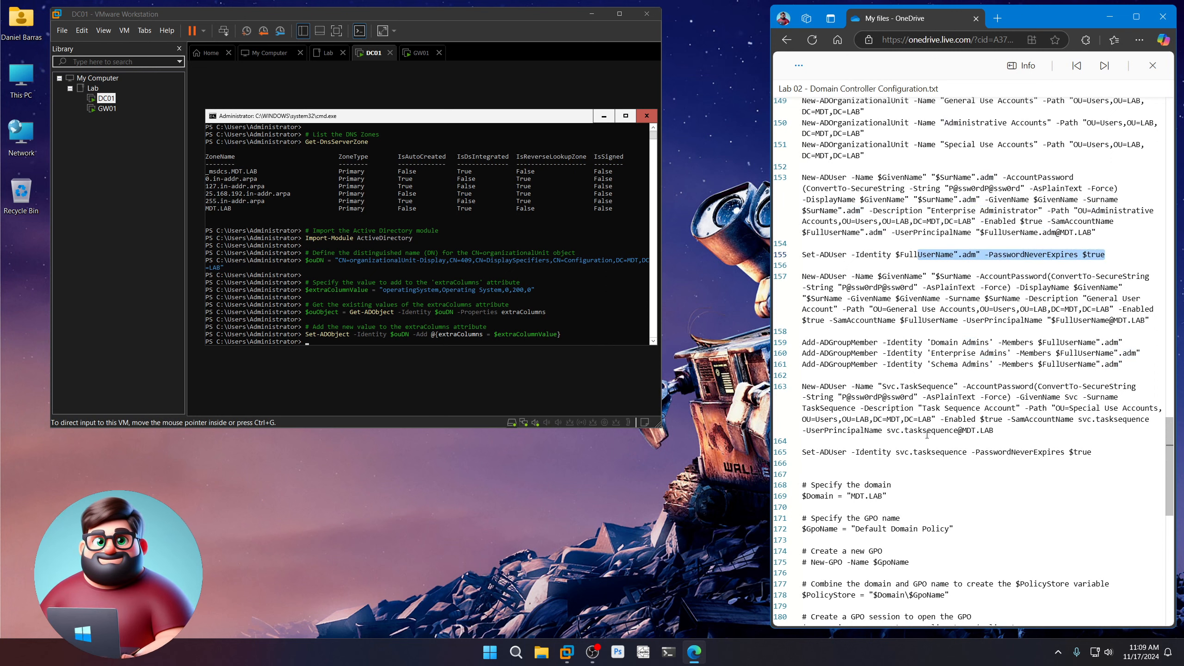
drag(1149, 321, 811, 275)
Review the admin's Domain, Enterprise and Schema Admins memberships and the Svc.TaskSequence service account
scroll(1010, 360, down, 2)
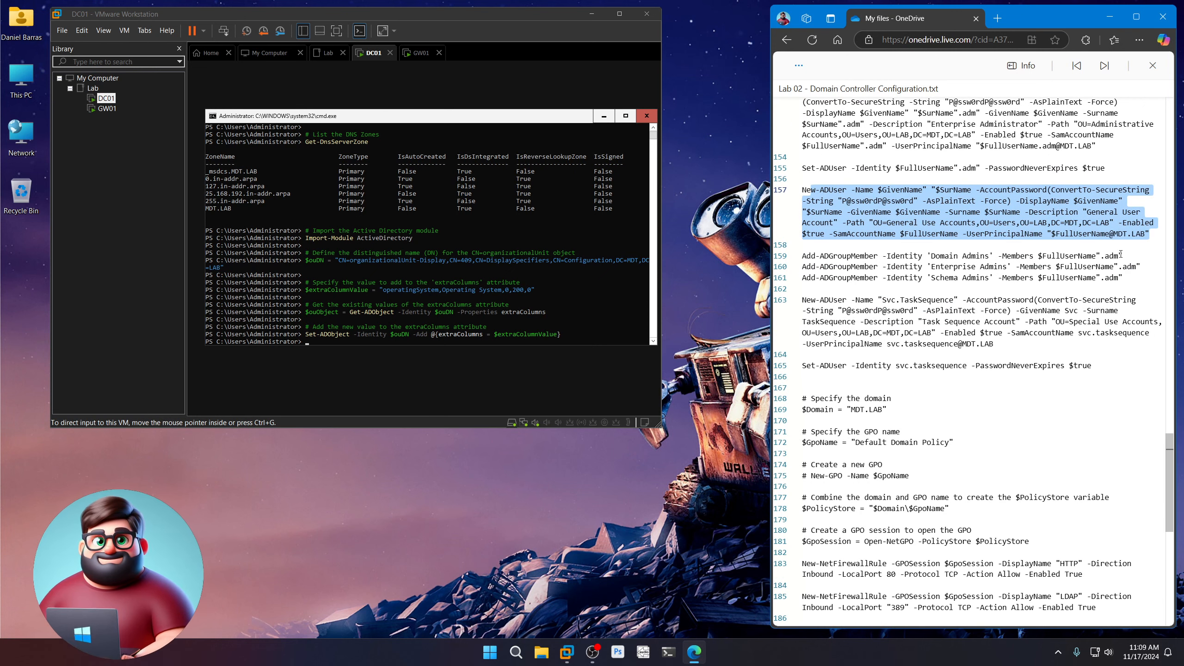
drag(1121, 256, 1087, 255)
click(963, 257)
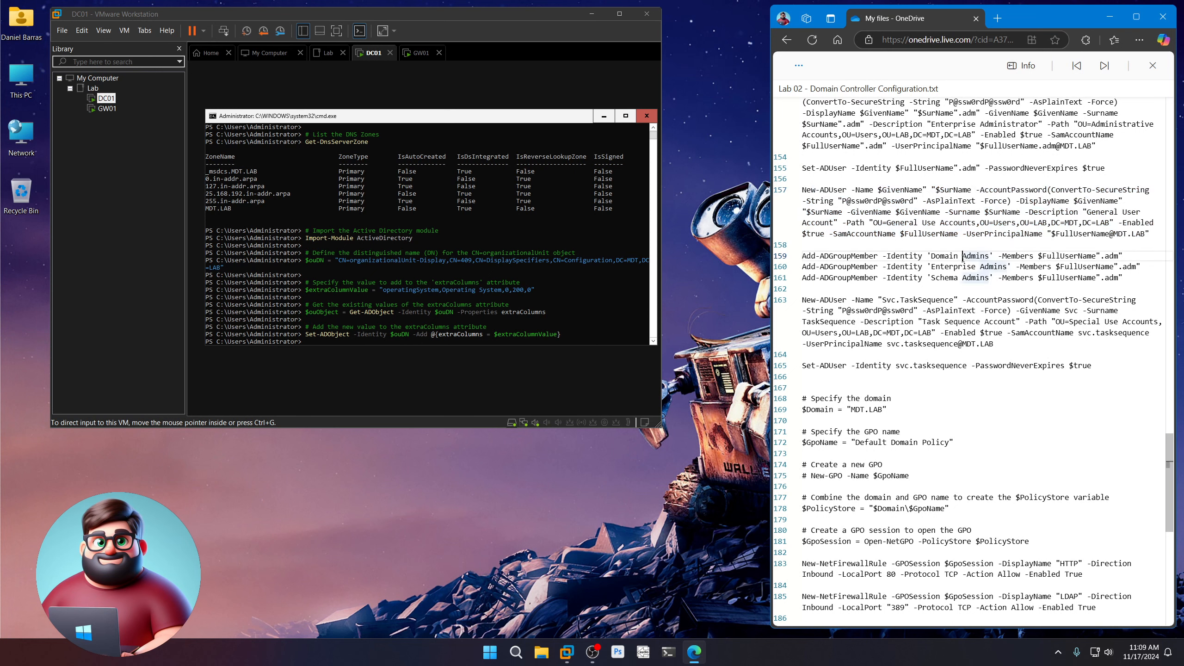
click(945, 267)
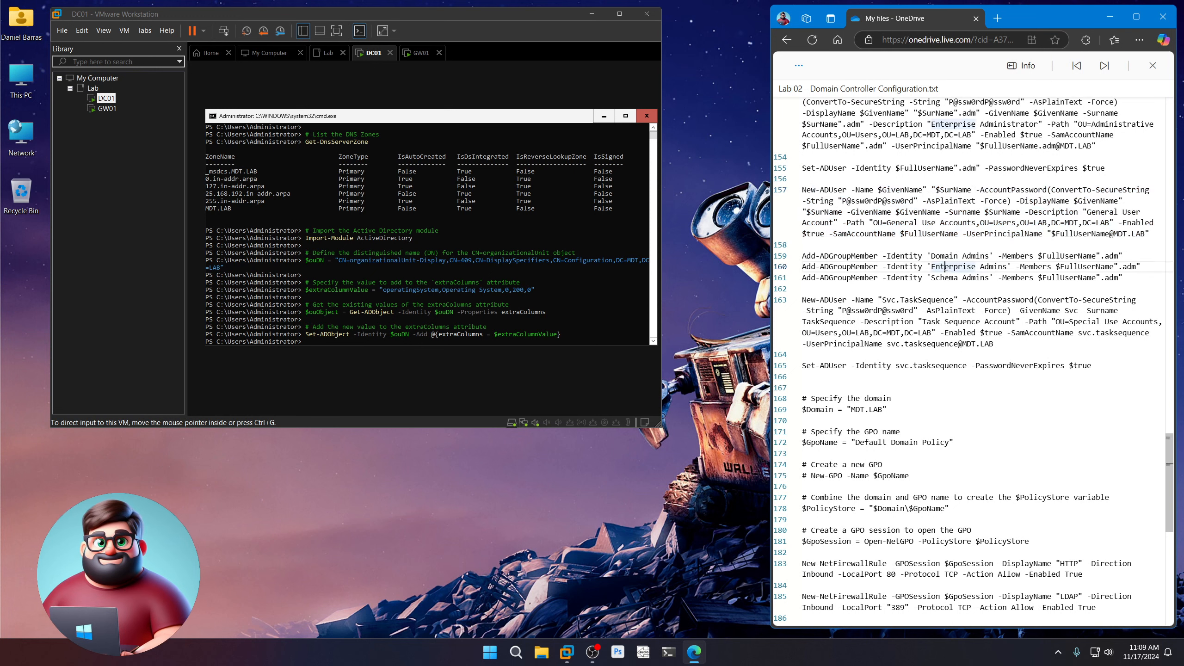
click(944, 278)
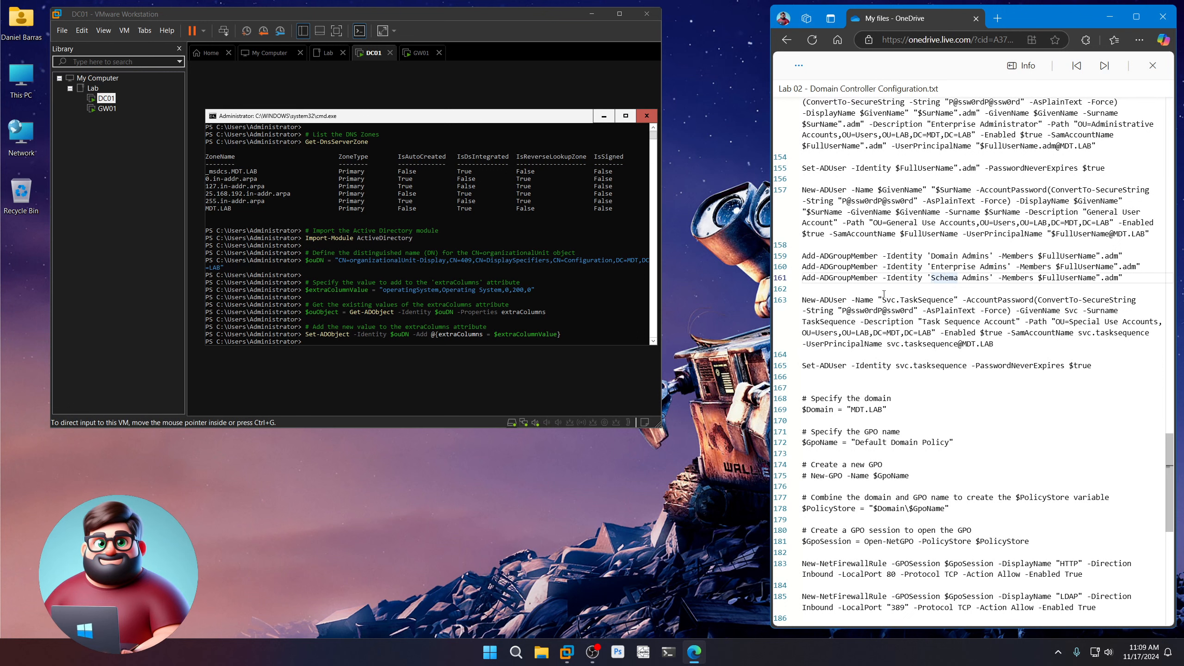
drag(882, 299, 951, 299)
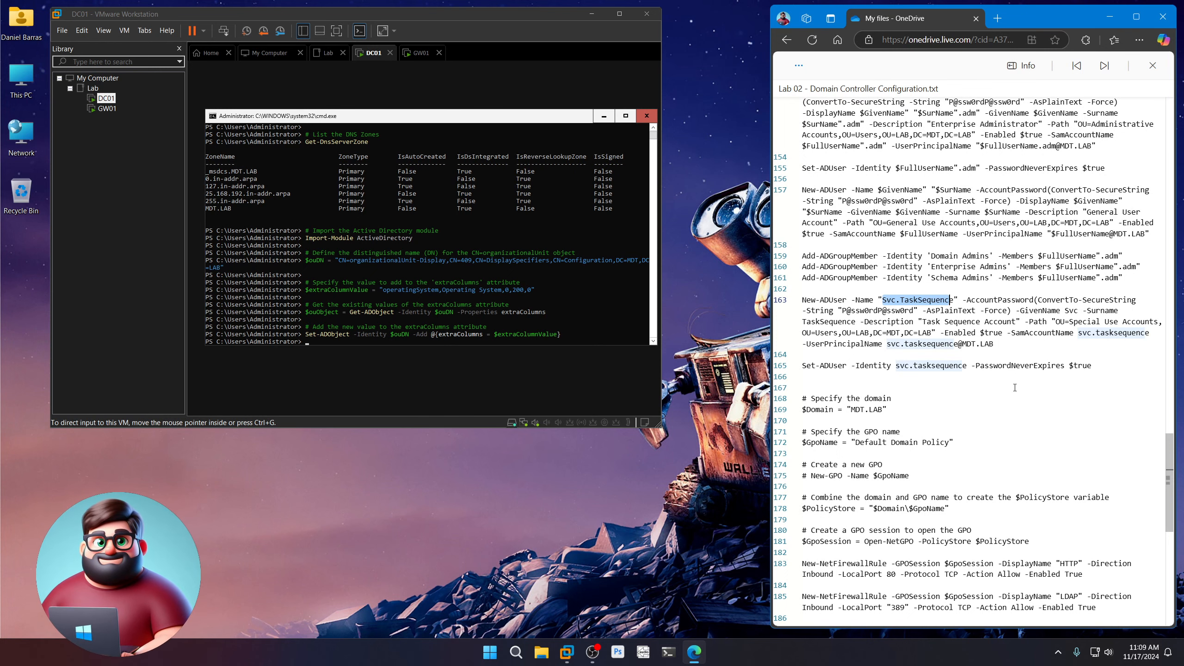
scroll(1014, 387, up, 5)
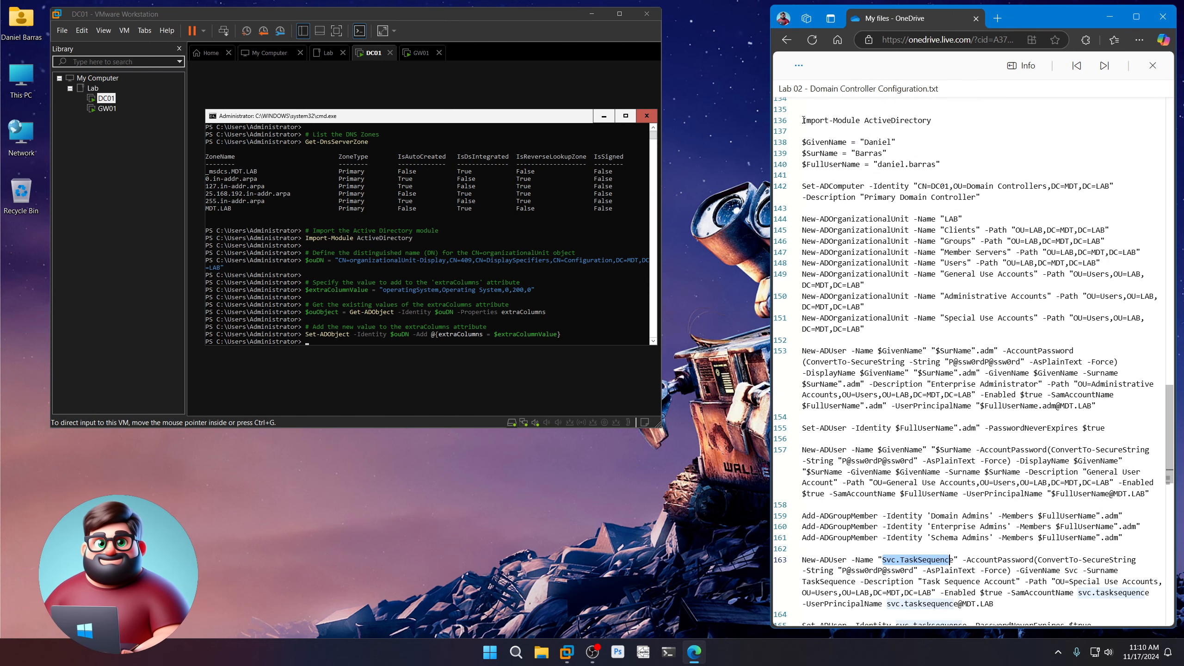
Copy lines 136–165 of OU and user creation commands and run them on DC01
drag(805, 120, 825, 447)
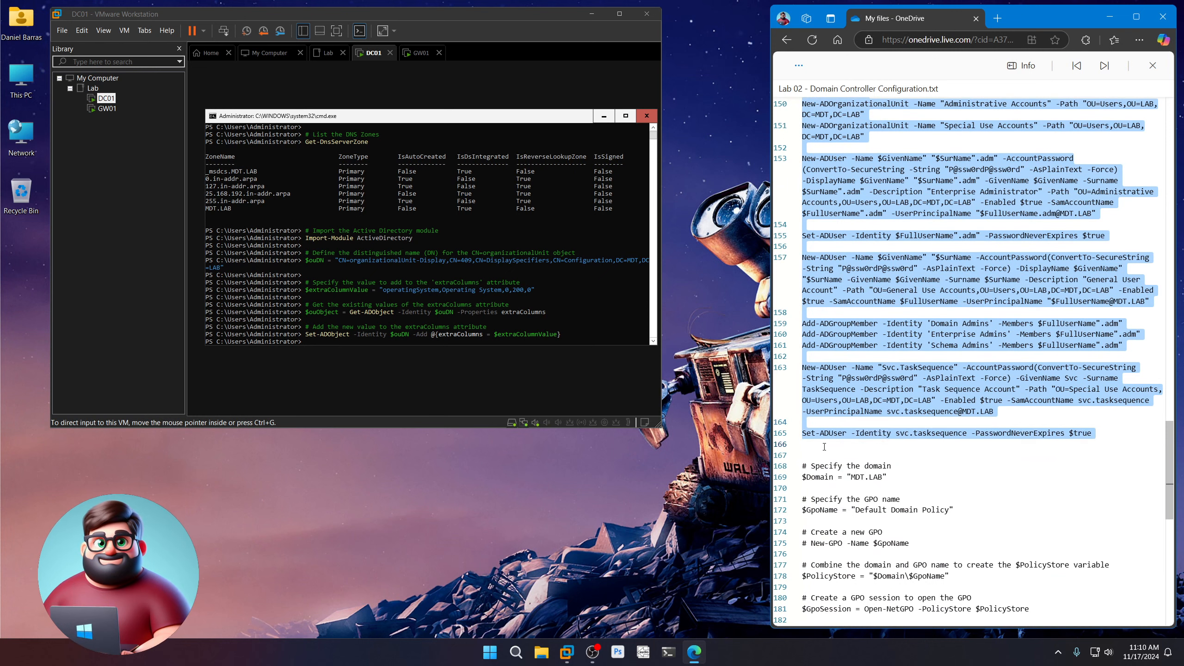
right_click(868, 409)
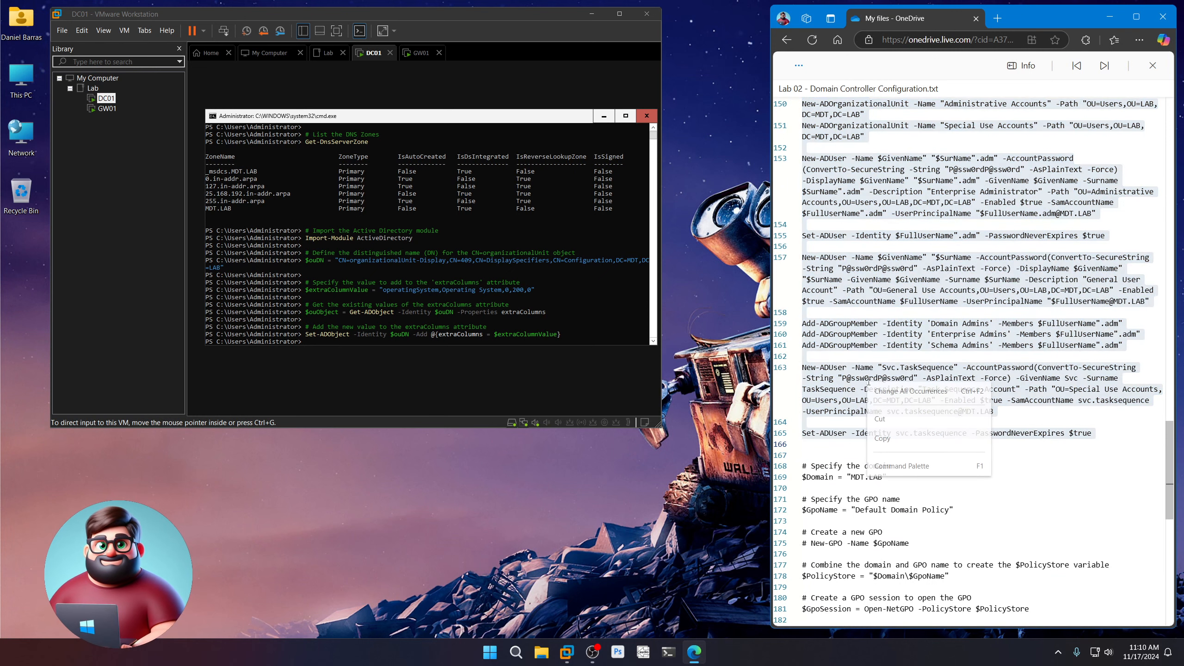
click(893, 435)
click(520, 133)
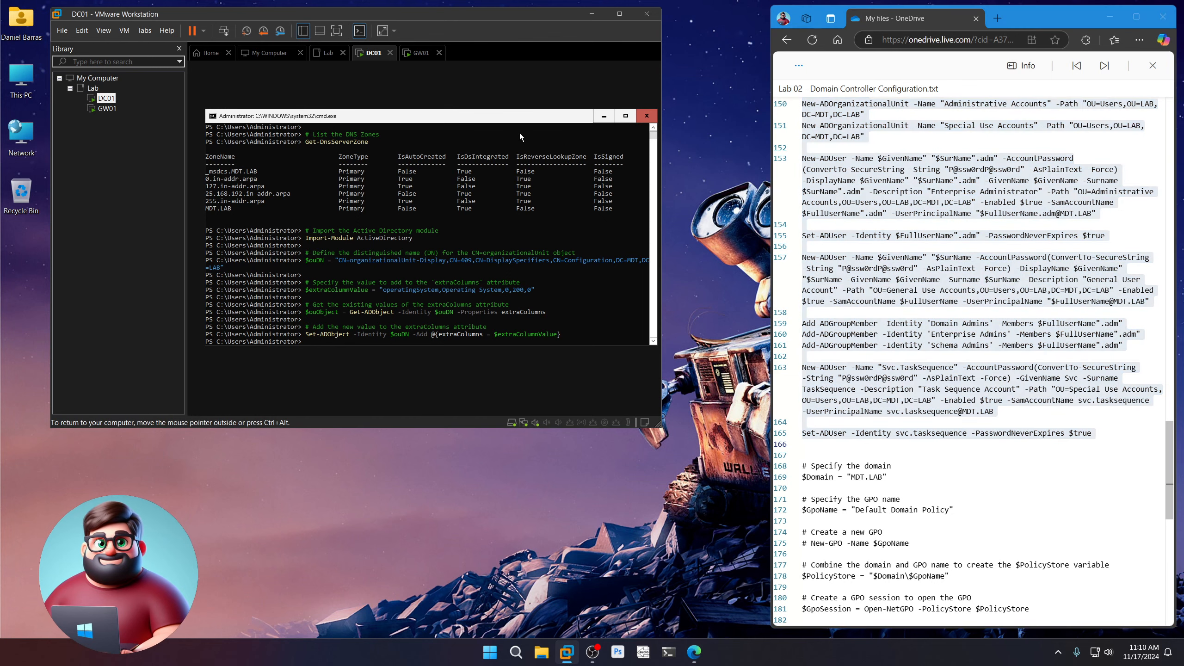
right_click(430, 327)
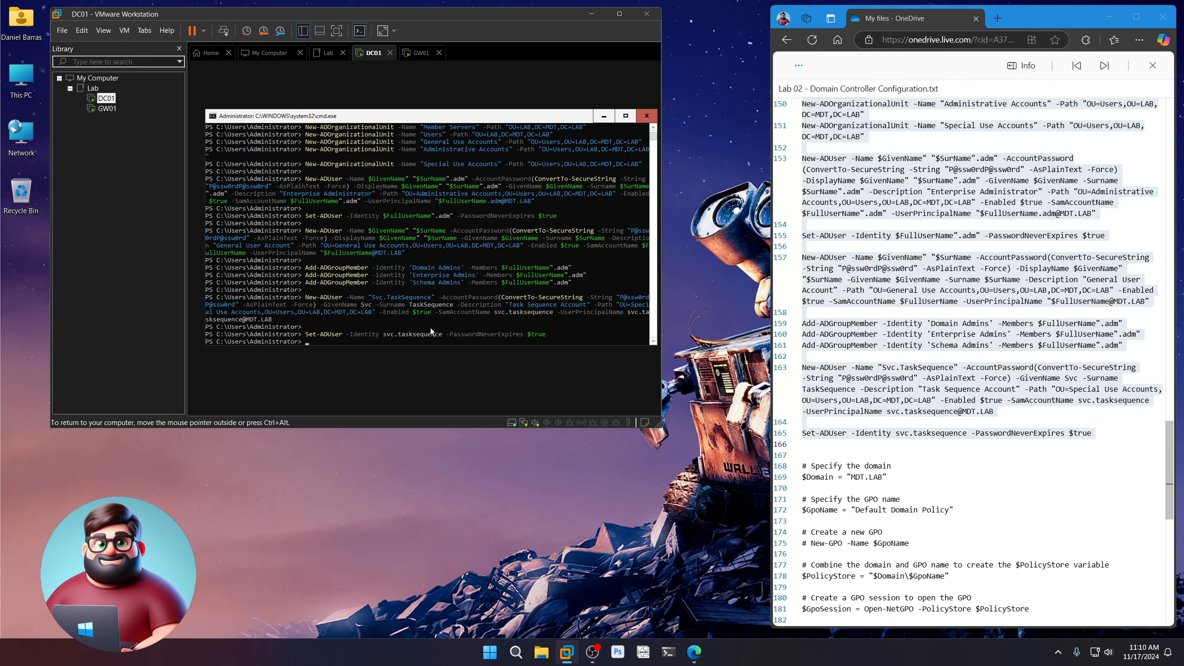
scroll(929, 360, down, 7)
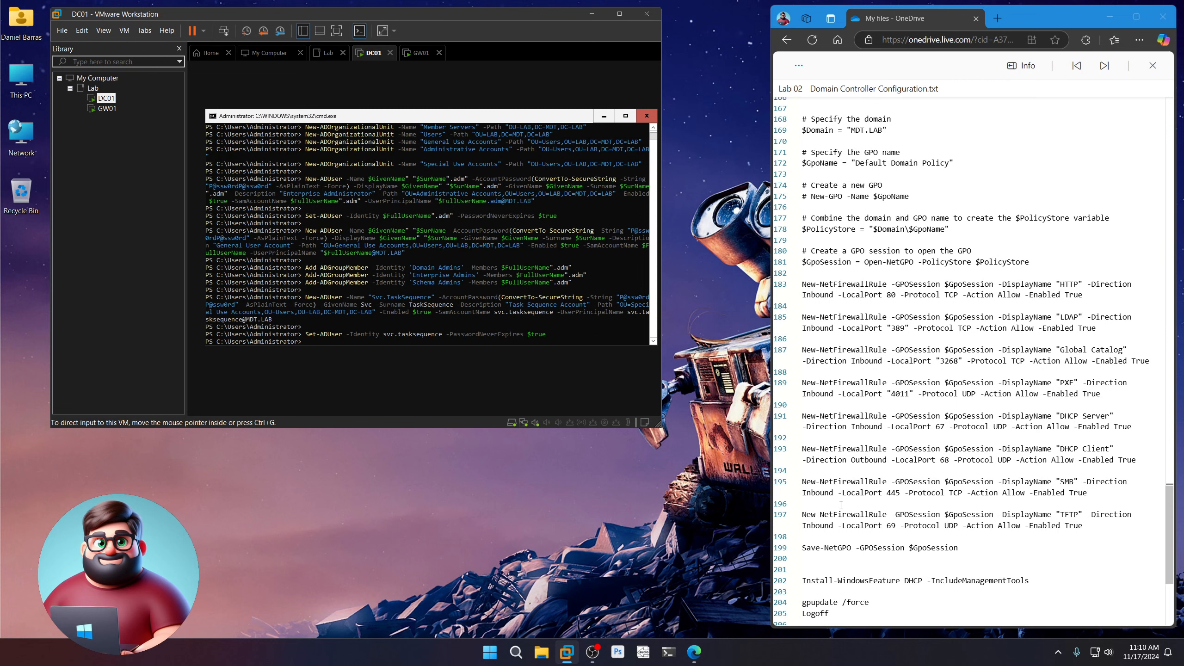
Select lines 168–199 of GPO firewall rule commands in the lab script
drag(806, 559, 802, 225)
scroll(802, 126, up, 10)
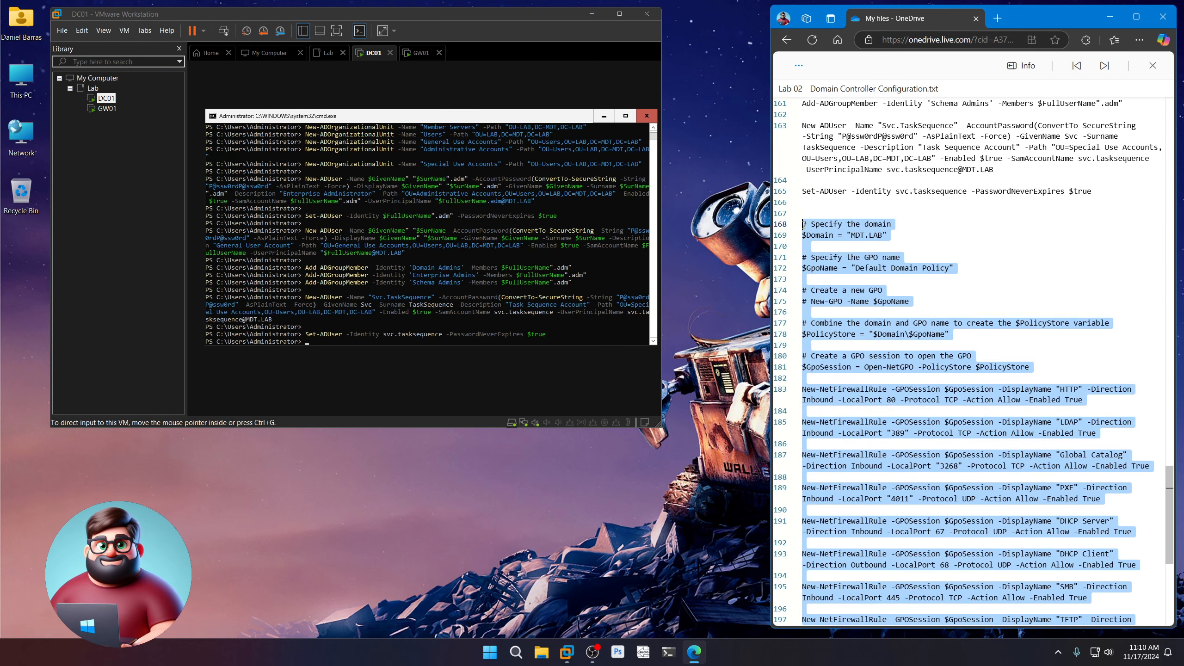
Run the copied New-NetFirewallRule and Save-NetGPO commands in DC01's console
right_click(848, 234)
click(872, 292)
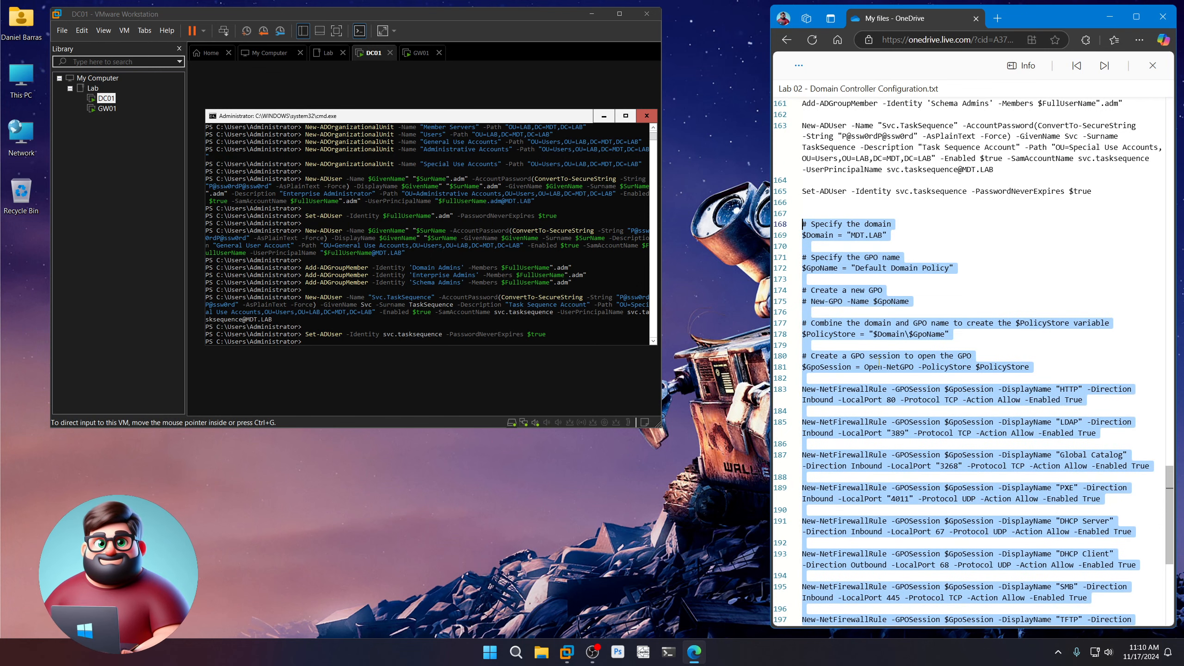
scroll(877, 366, down, 7)
click(468, 119)
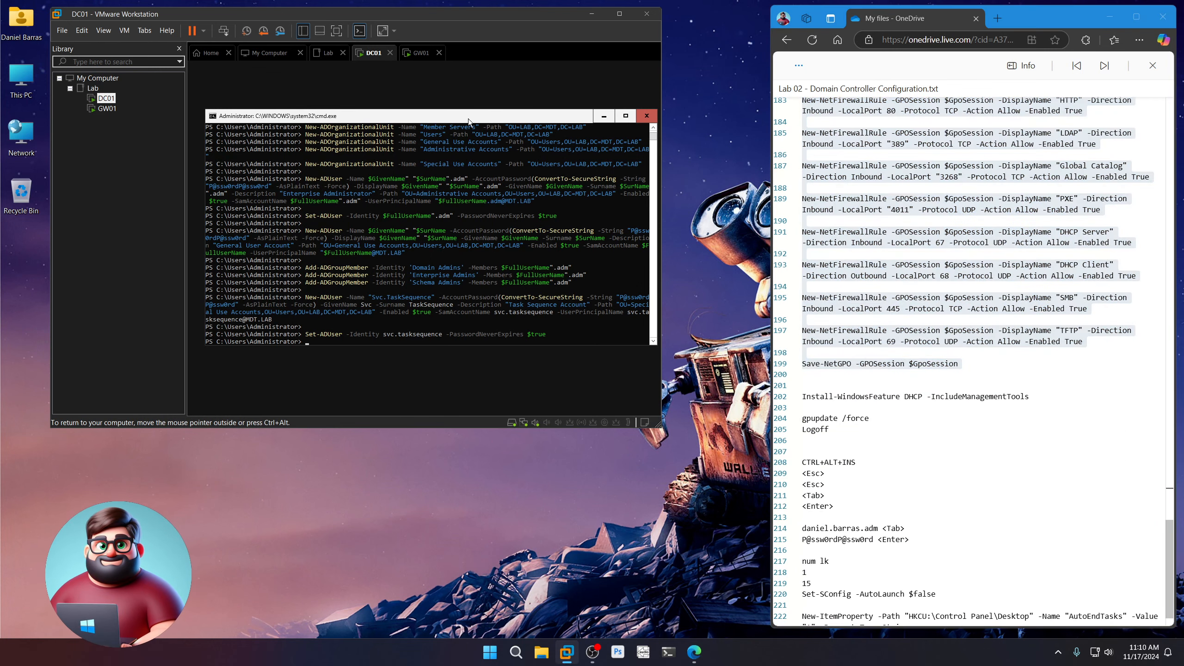
right_click(424, 308)
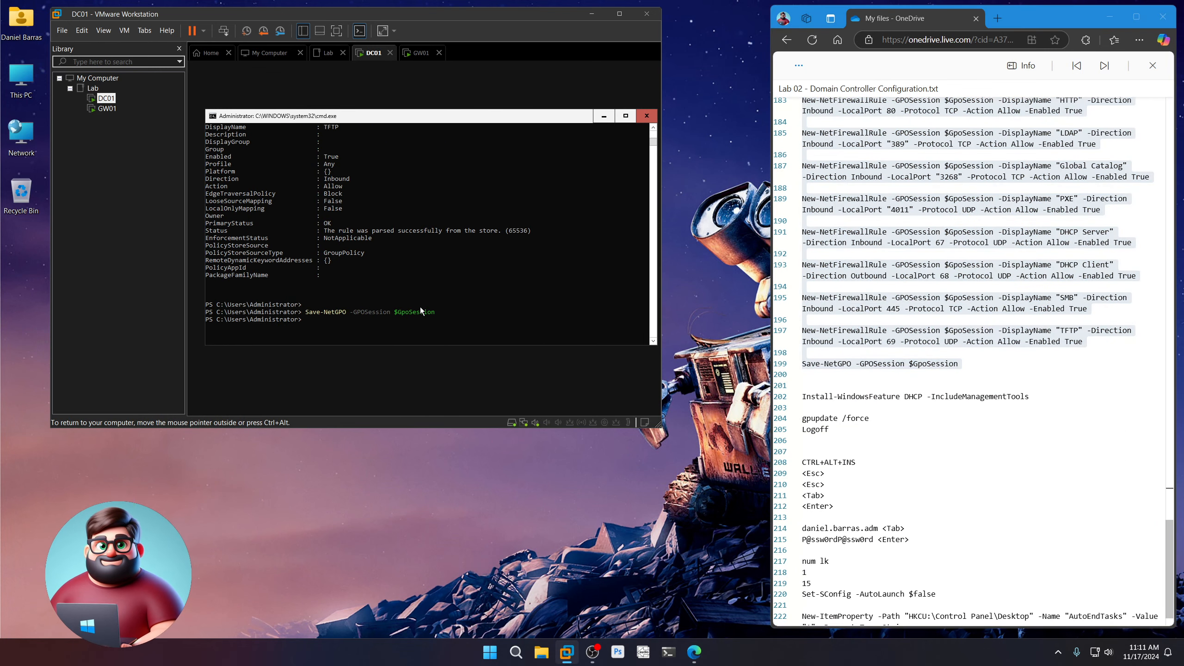
scroll(871, 373, down, 1)
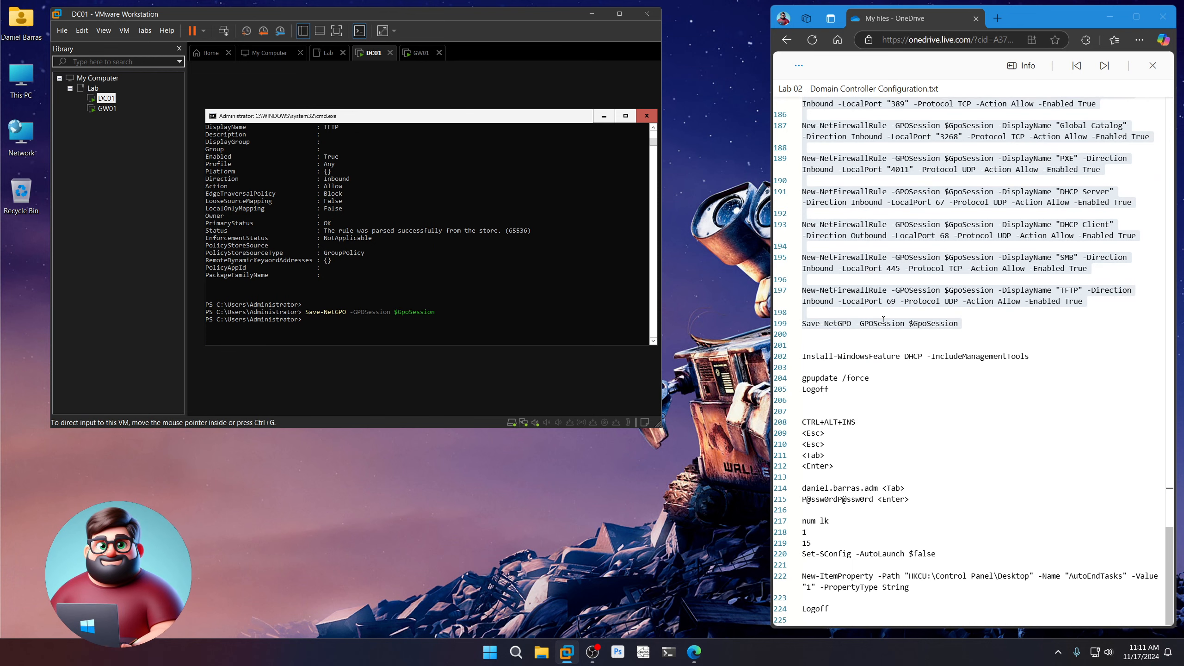
Copy the DHCP install command line from the notes and run it to install DHCP Server
triple_click(807, 356)
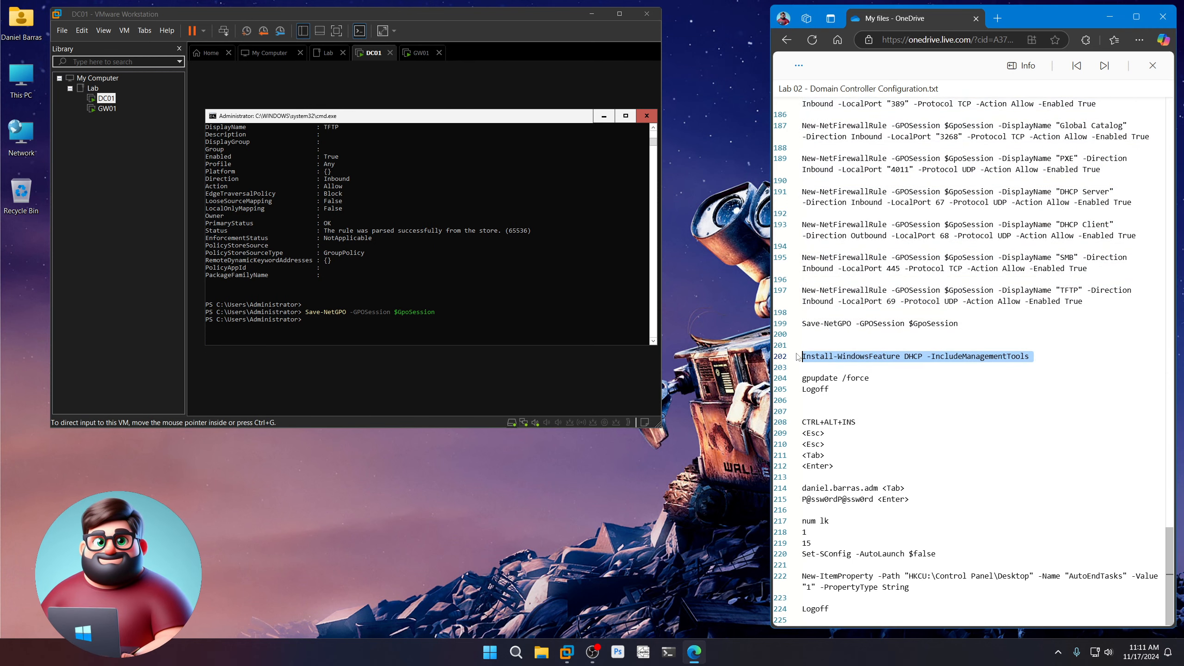
right_click(827, 358)
click(841, 411)
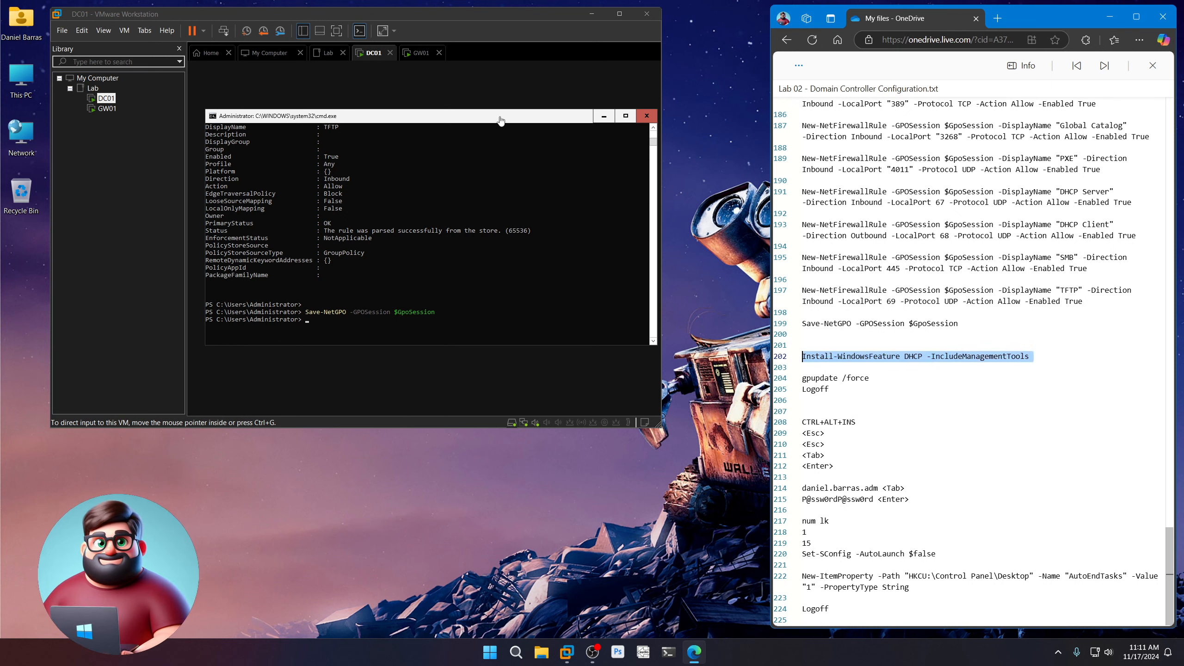
click(462, 117)
right_click(432, 320)
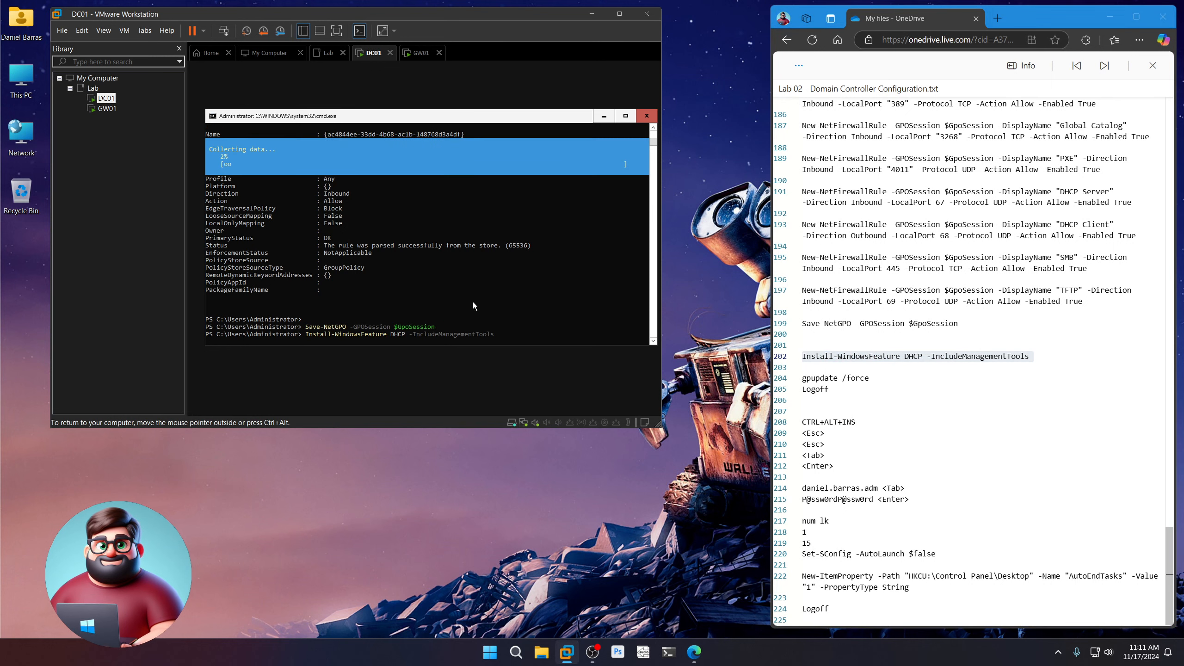
click(734, 521)
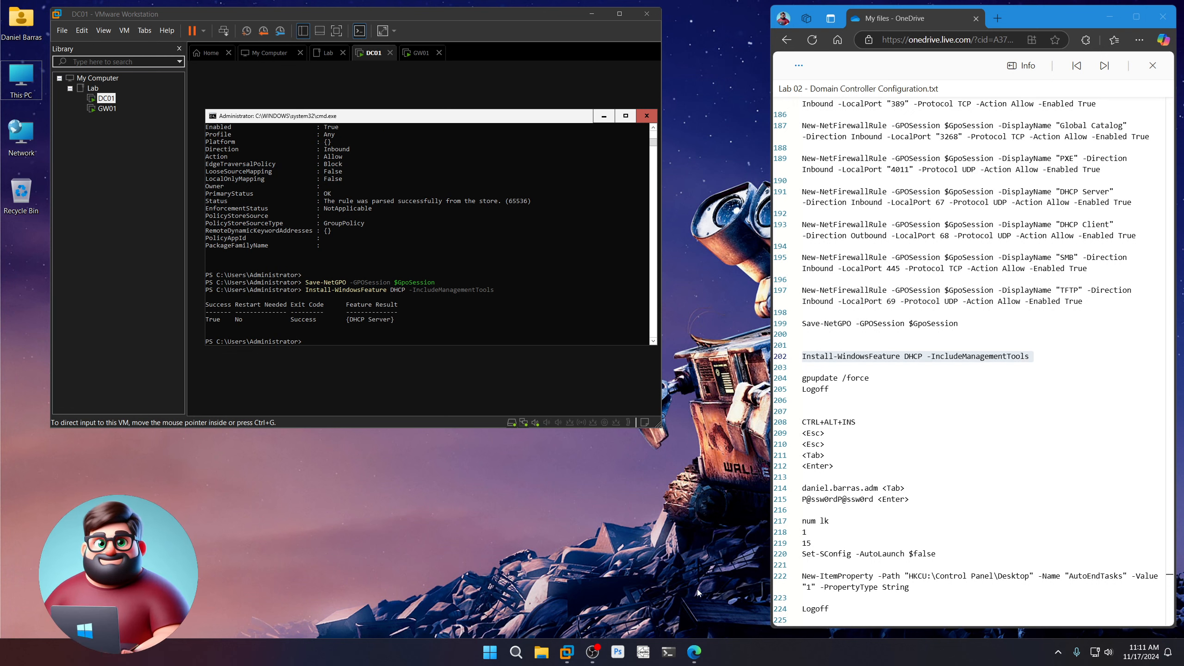
Refresh group policy with gpupdate /force, then log off the administrator session
click(500, 122)
text(g)
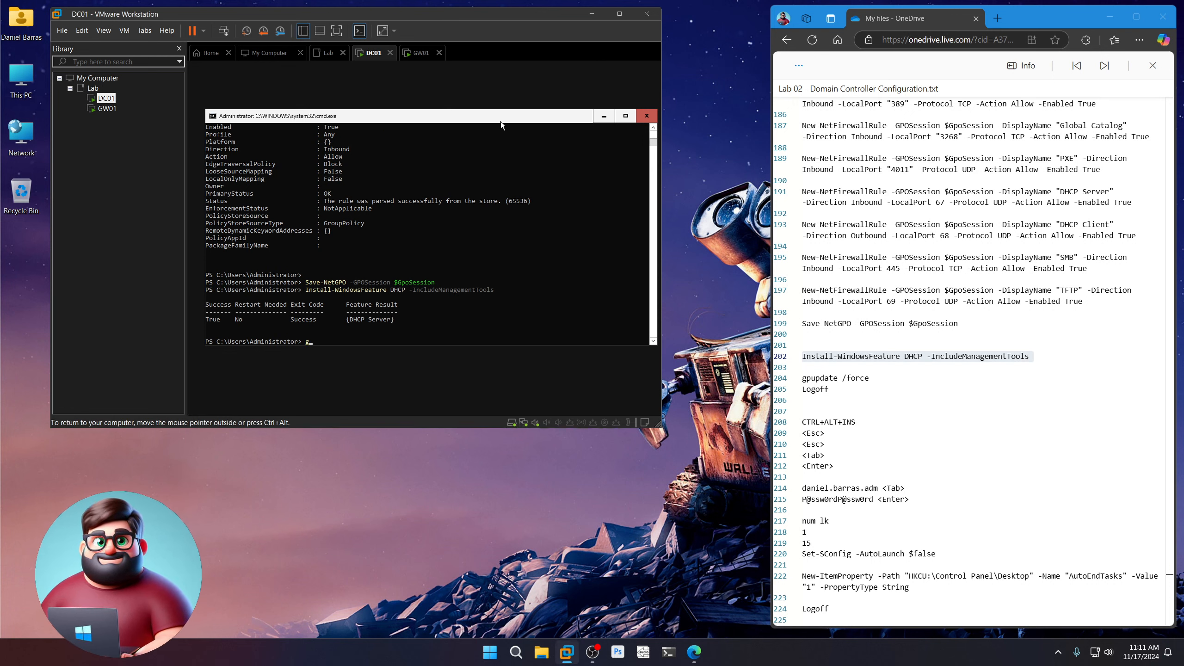
text(pupdate /force)
key(Return)
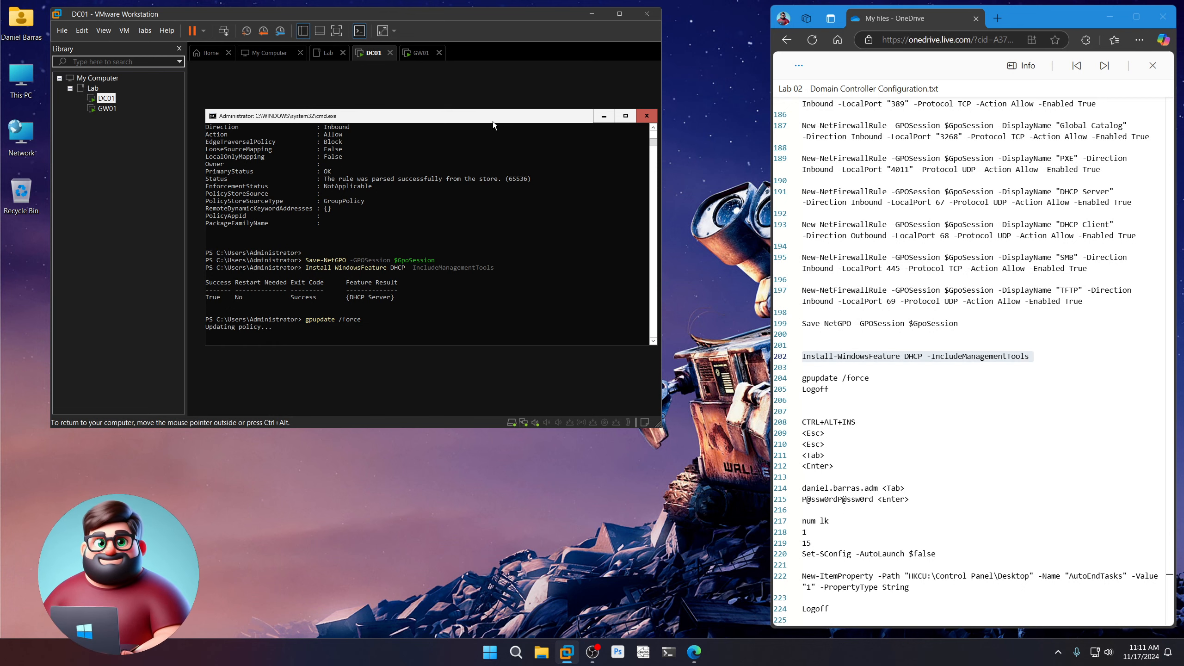
scroll(952, 267, up, 10)
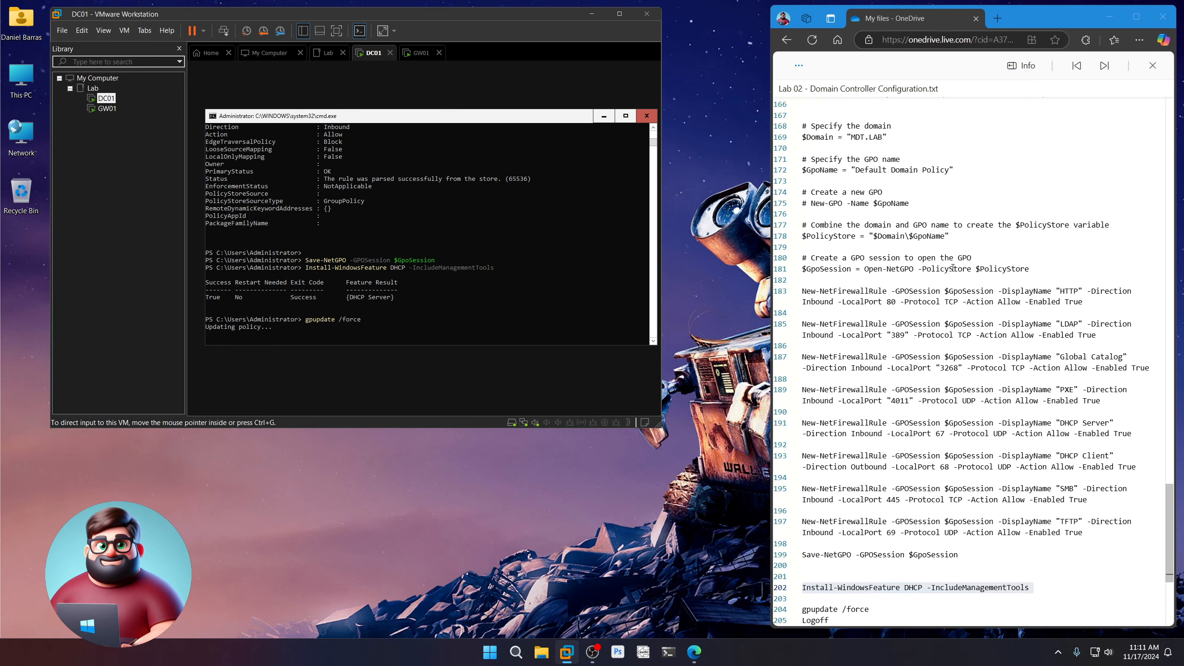
scroll(952, 268, down, 10)
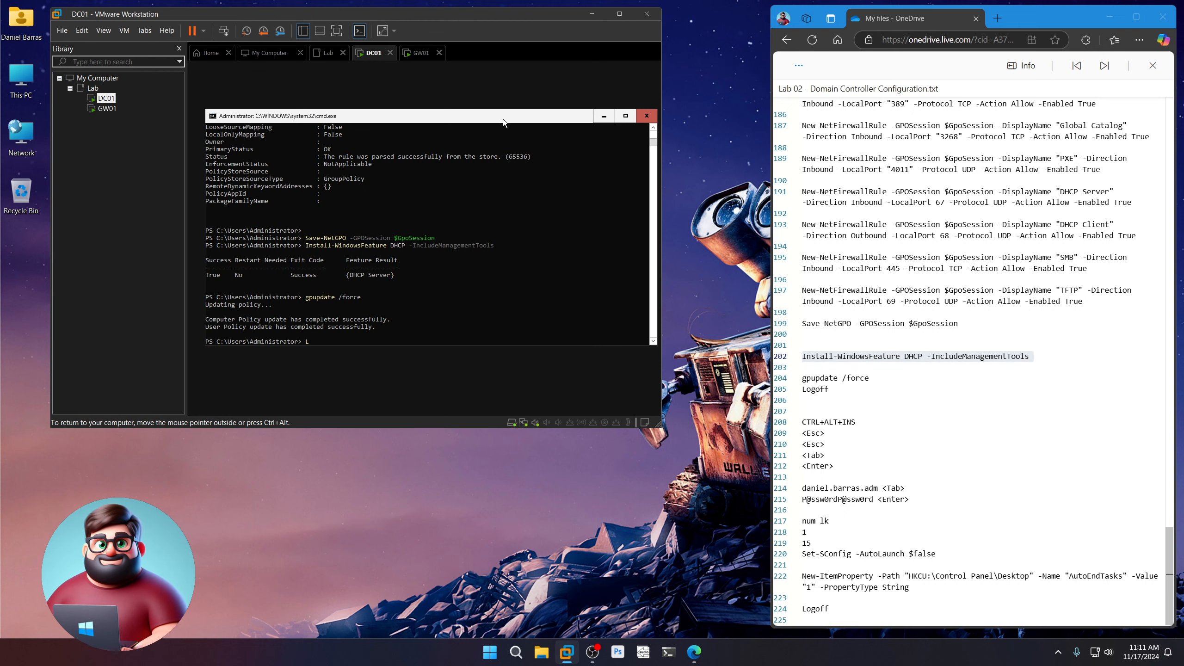
text(ogoff)
key(Return)
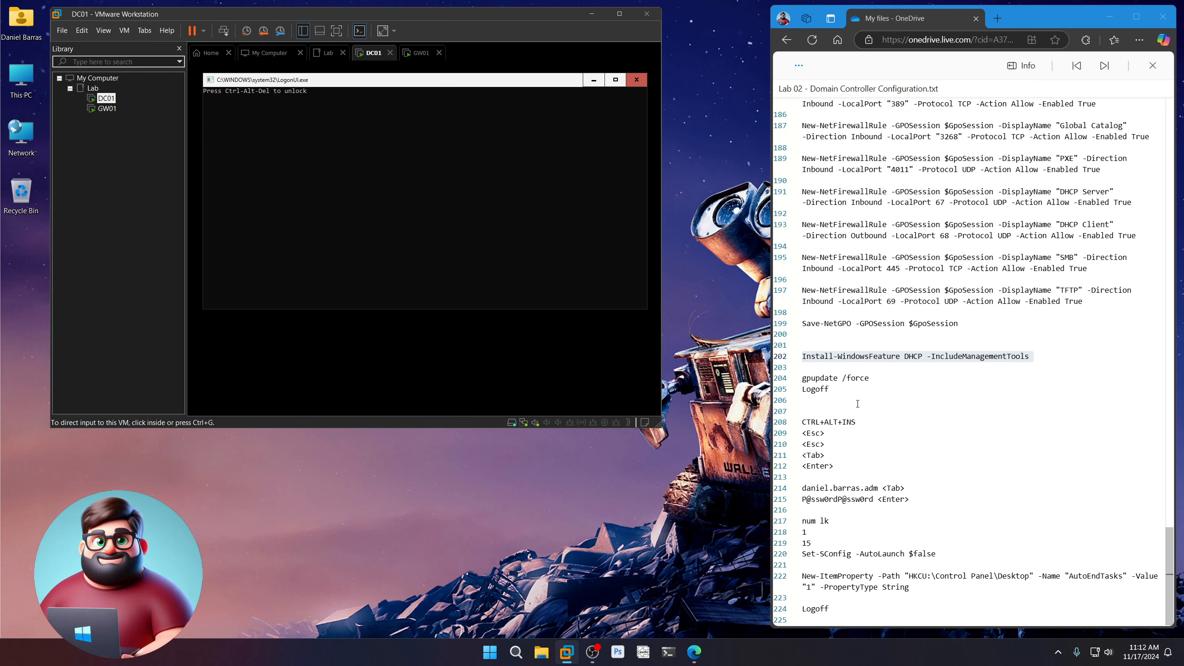
Send Ctrl+Alt+Ins to DC01 and choose to sign in as Other user
click(397, 89)
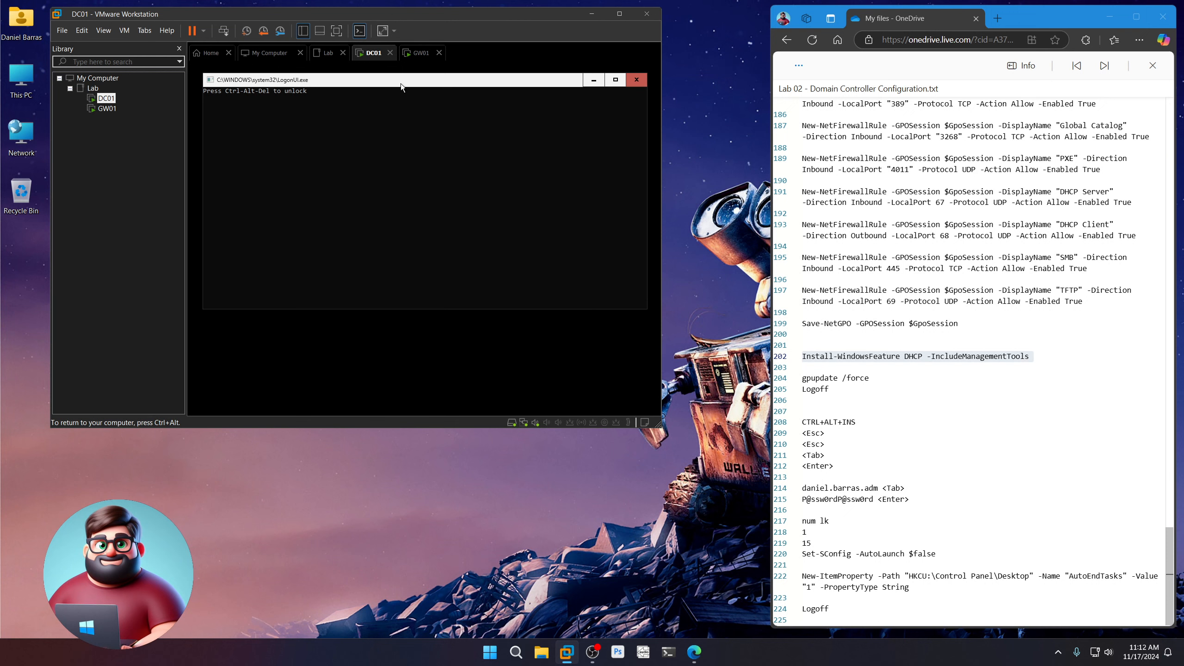
key(ctrl+alt+Insert)
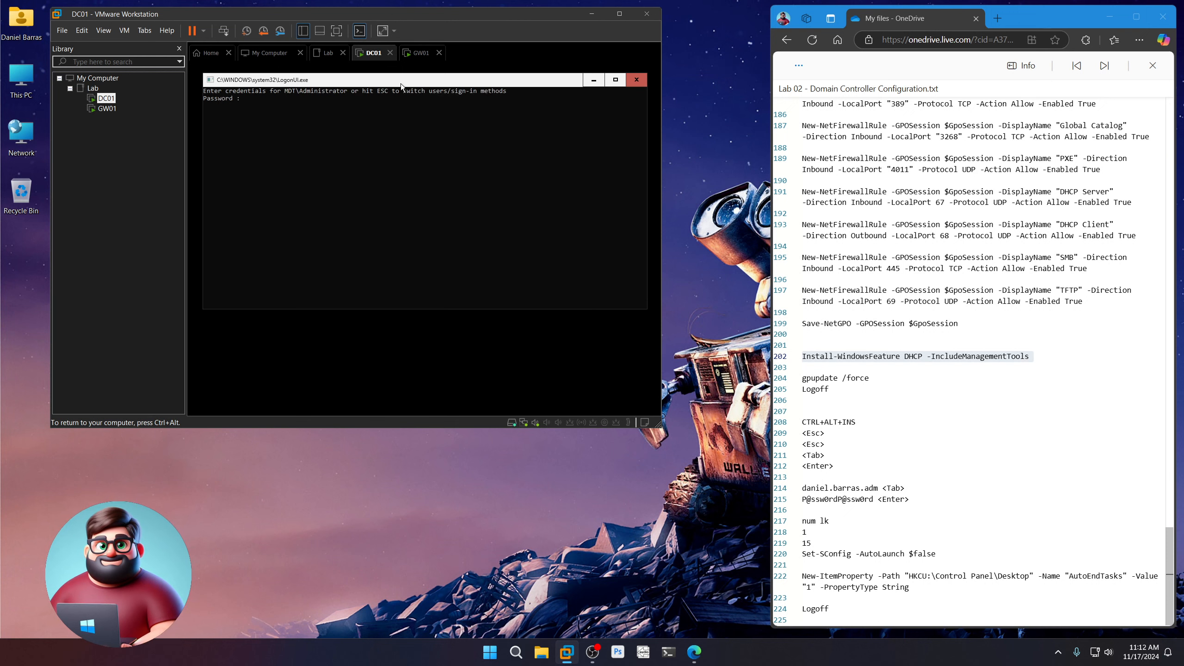
key(Escape)
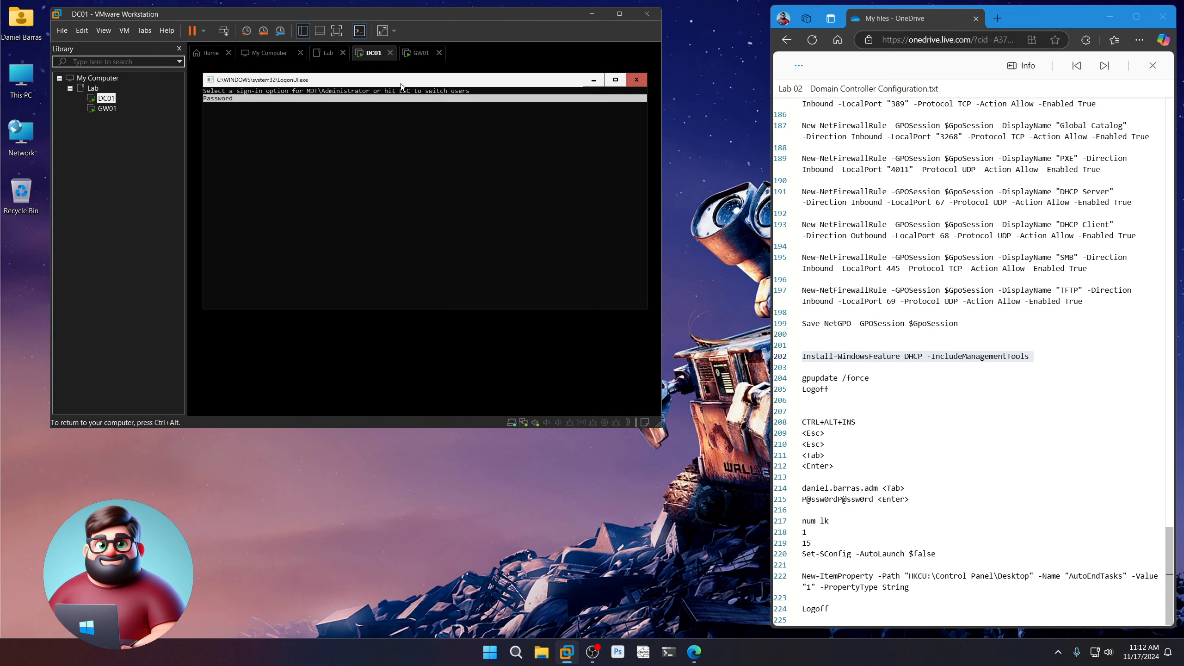
key(Escape)
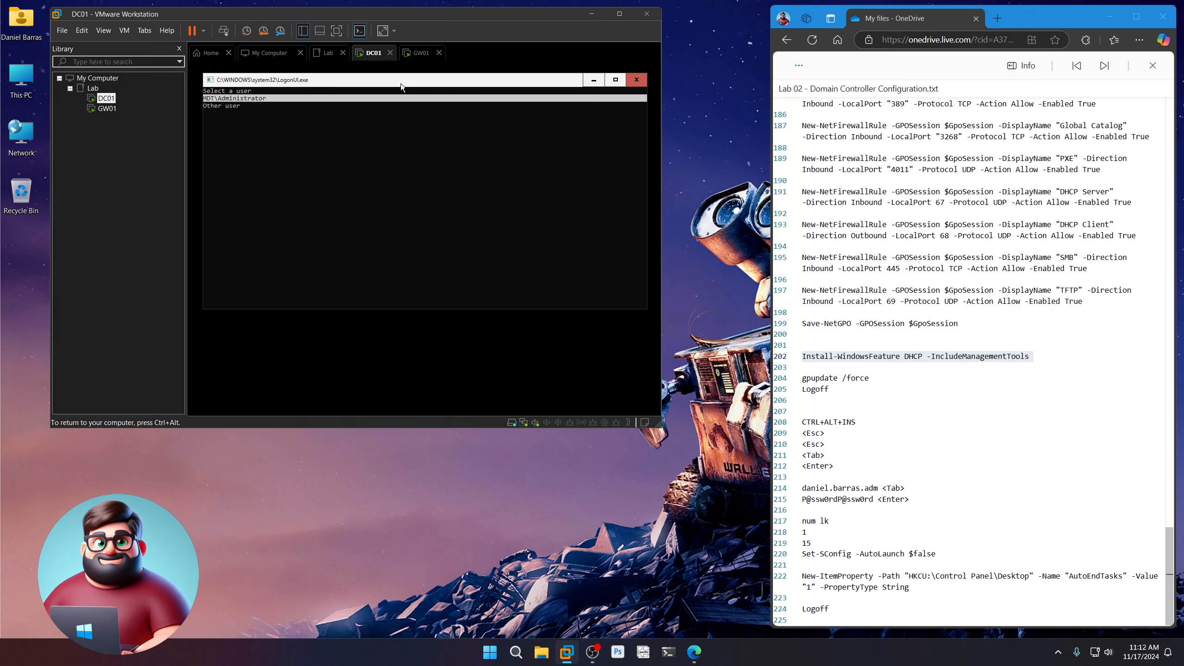
key(Tab)
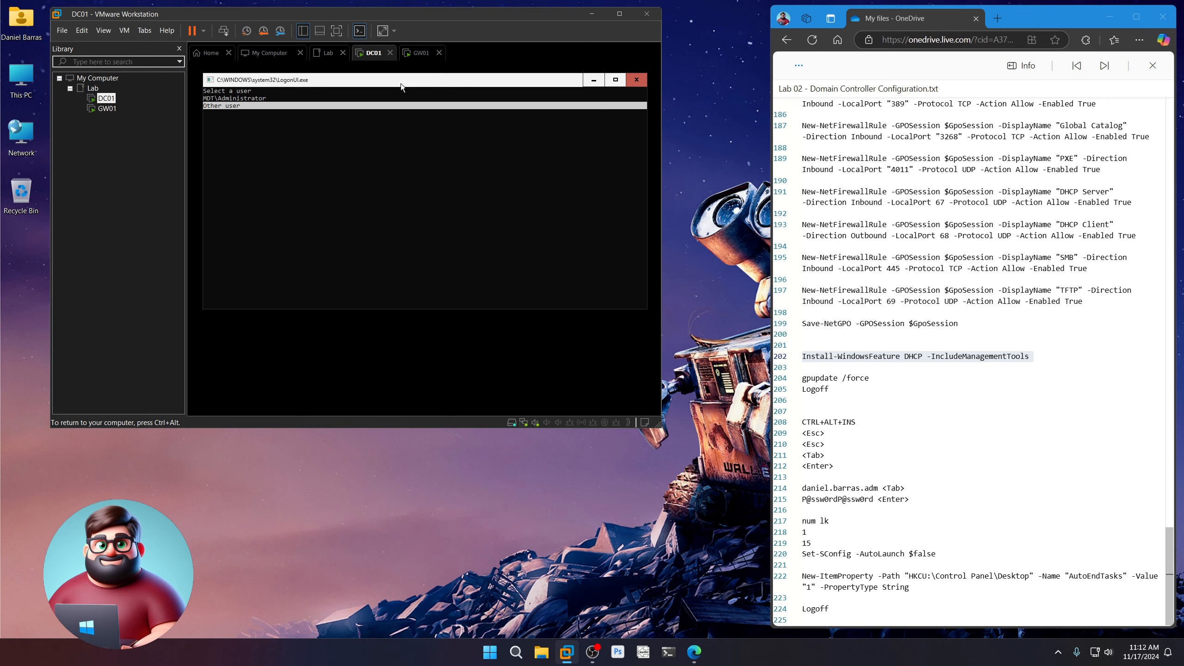
key(Return)
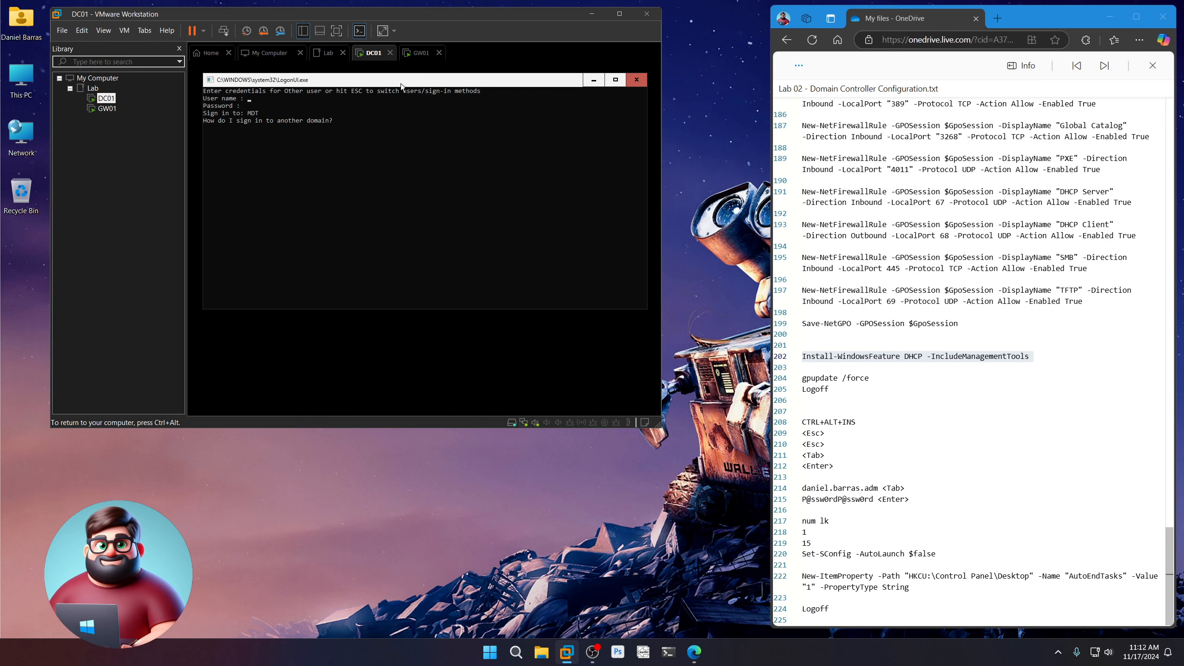
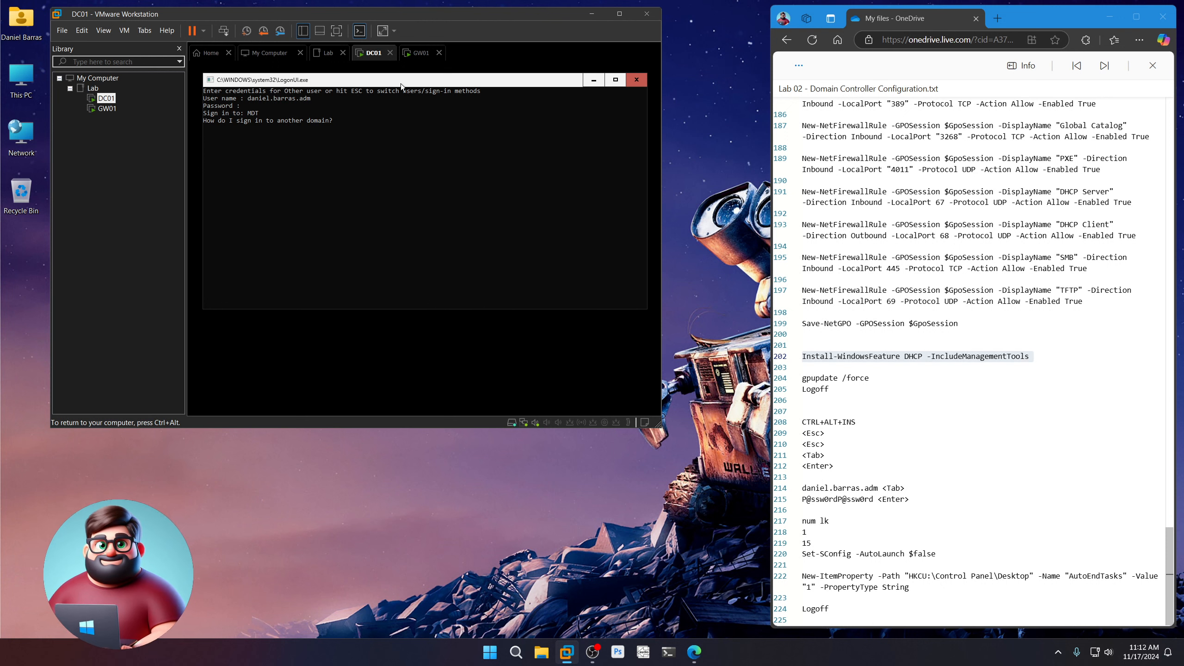
Enter the domain admin user name and password, then retype the password after the rejection
text(P@ssw0rdP@ssw0rd)
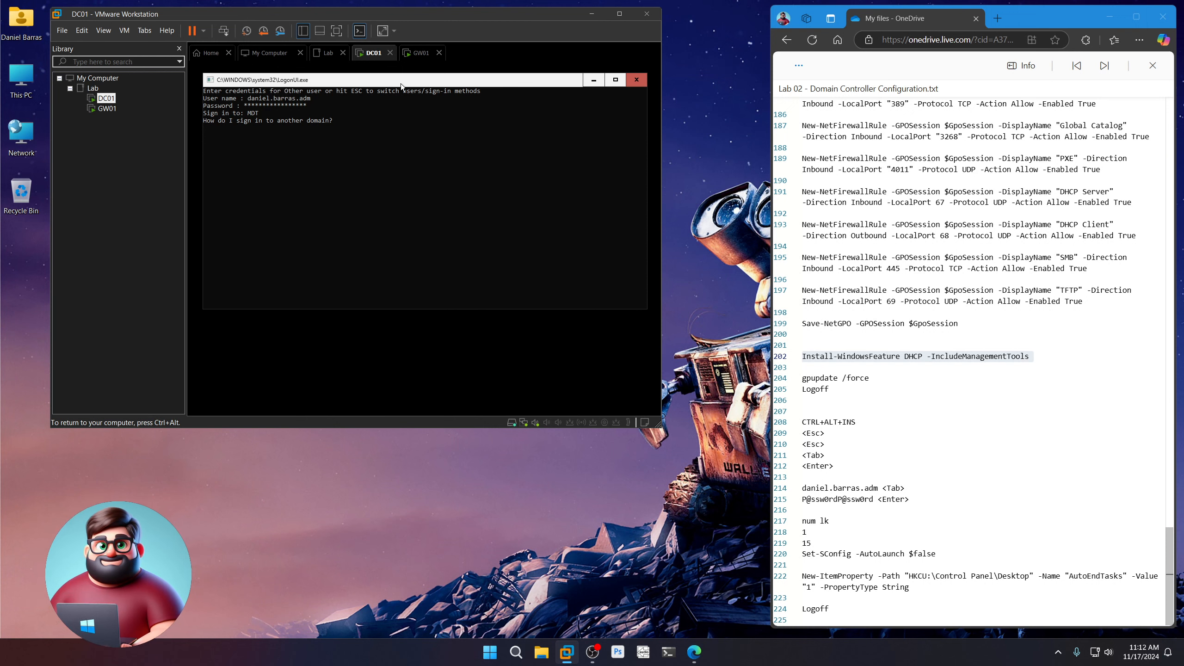
key(Return)
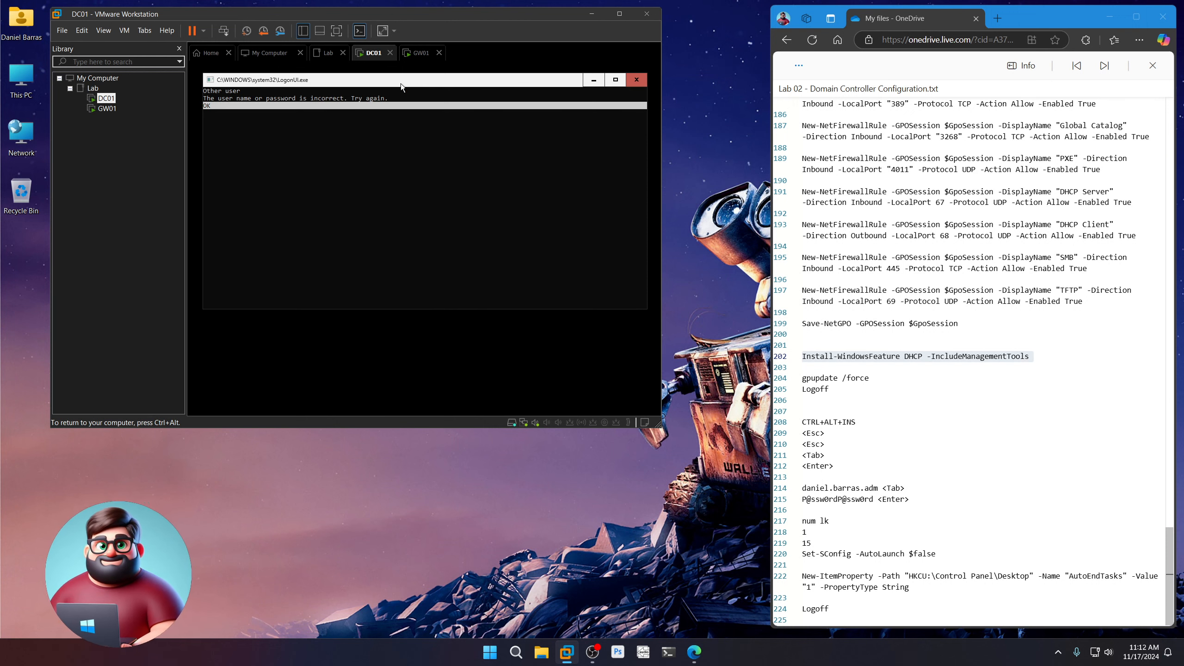
key(Return)
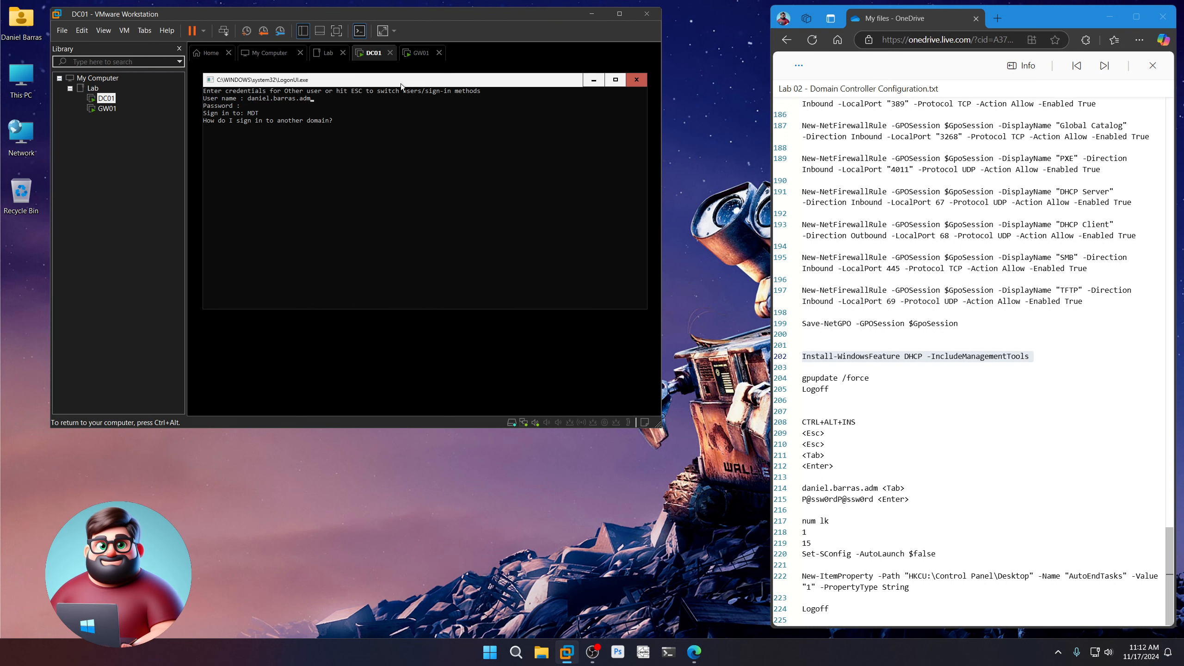
text(P@ssw0rd)
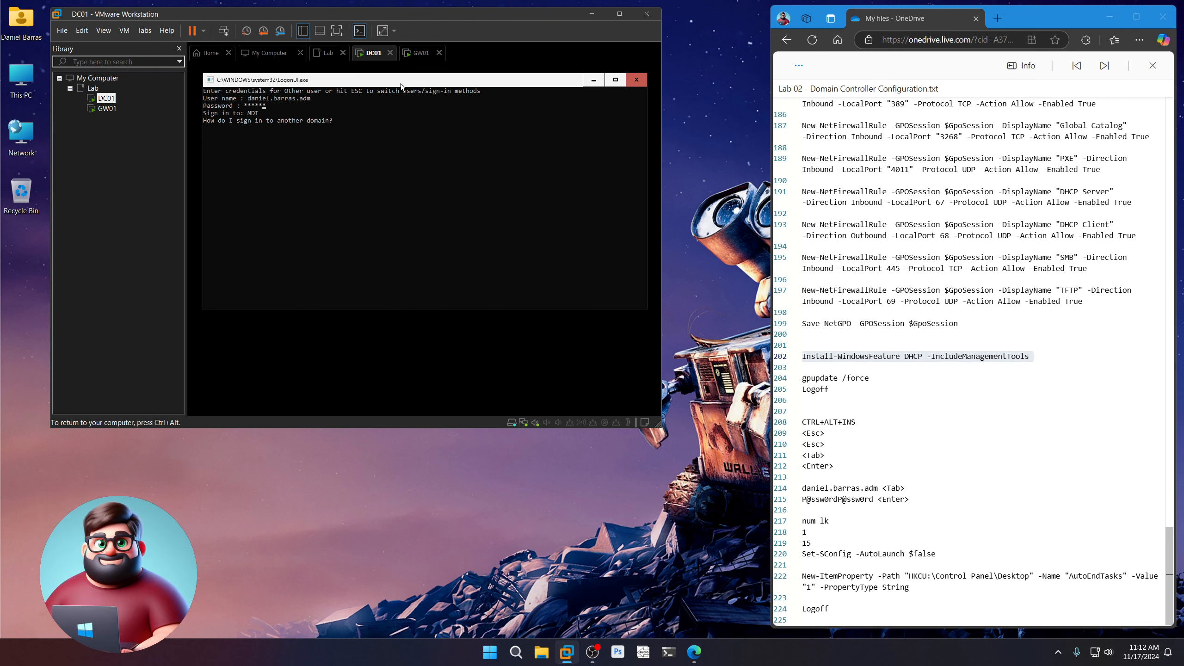
text(P@ssw0rd)
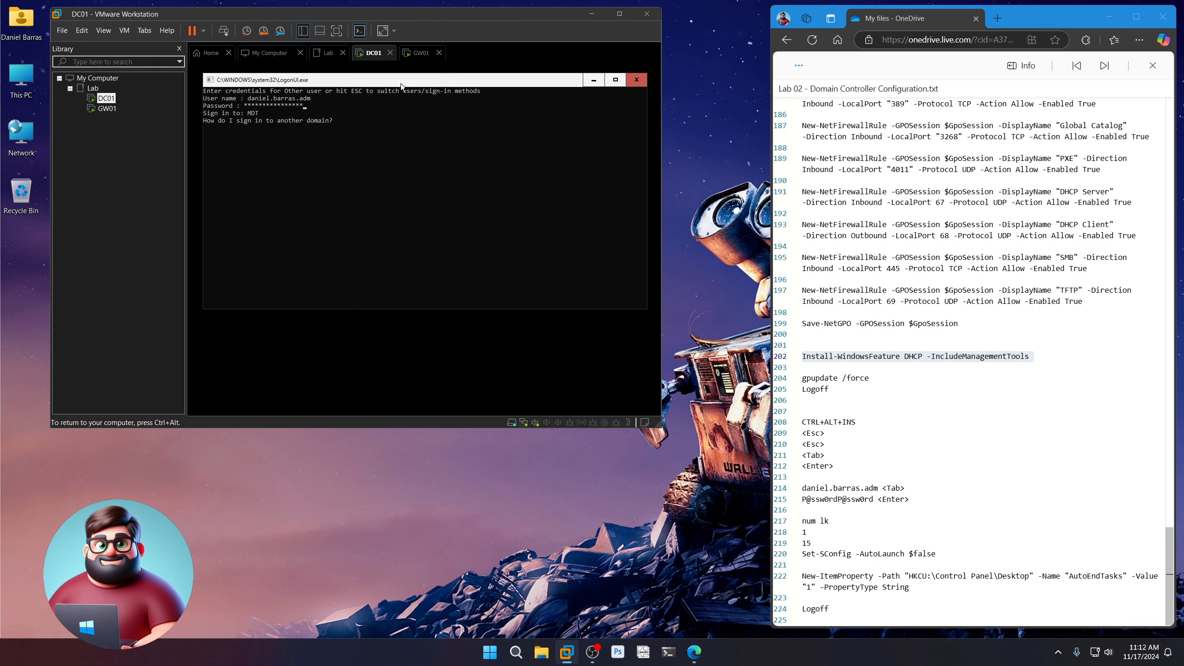
key(Return)
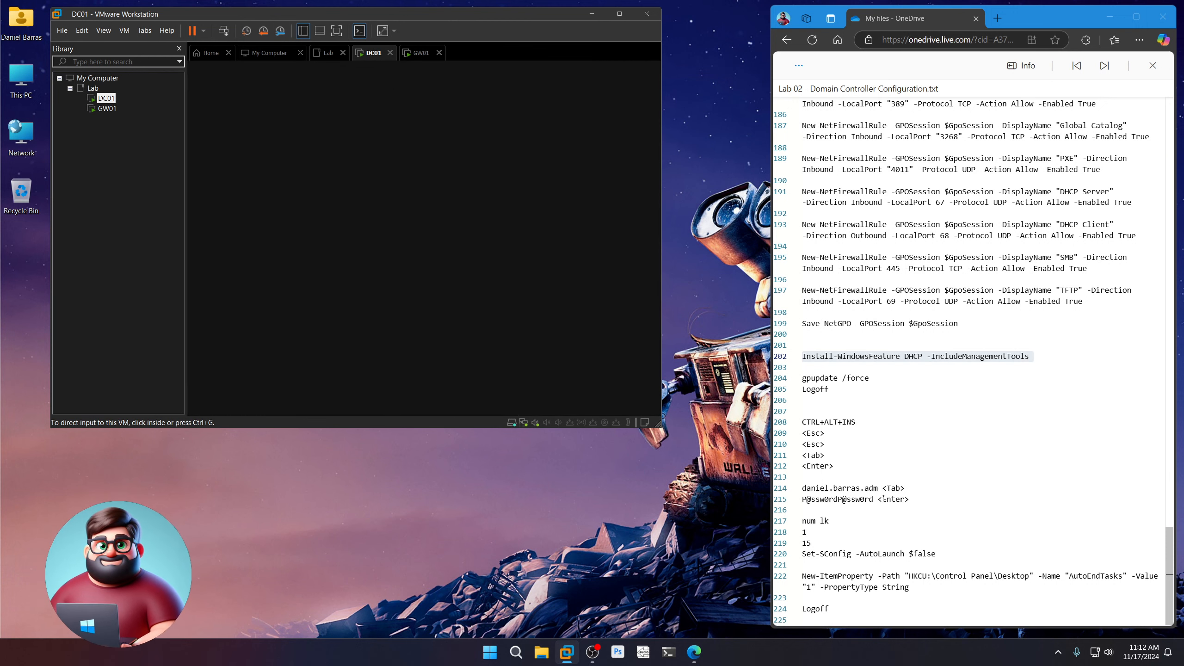
Highlight the sign-in and num lock steps in the lab notes
drag(910, 500, 802, 488)
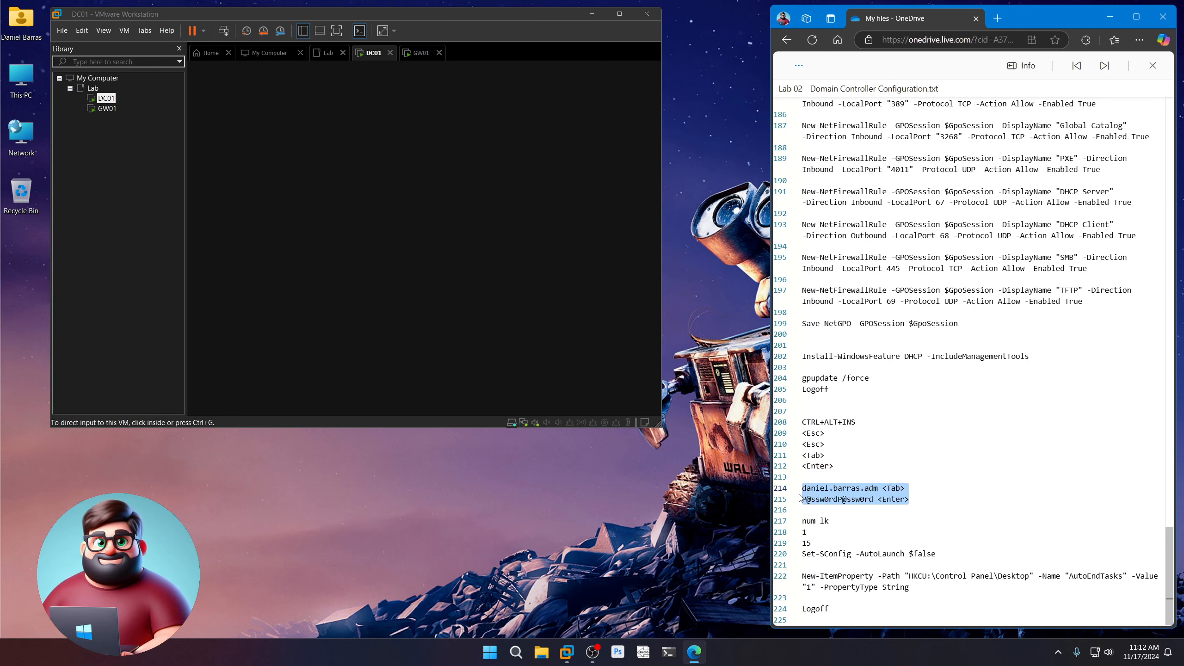
drag(837, 527, 802, 522)
click(655, 577)
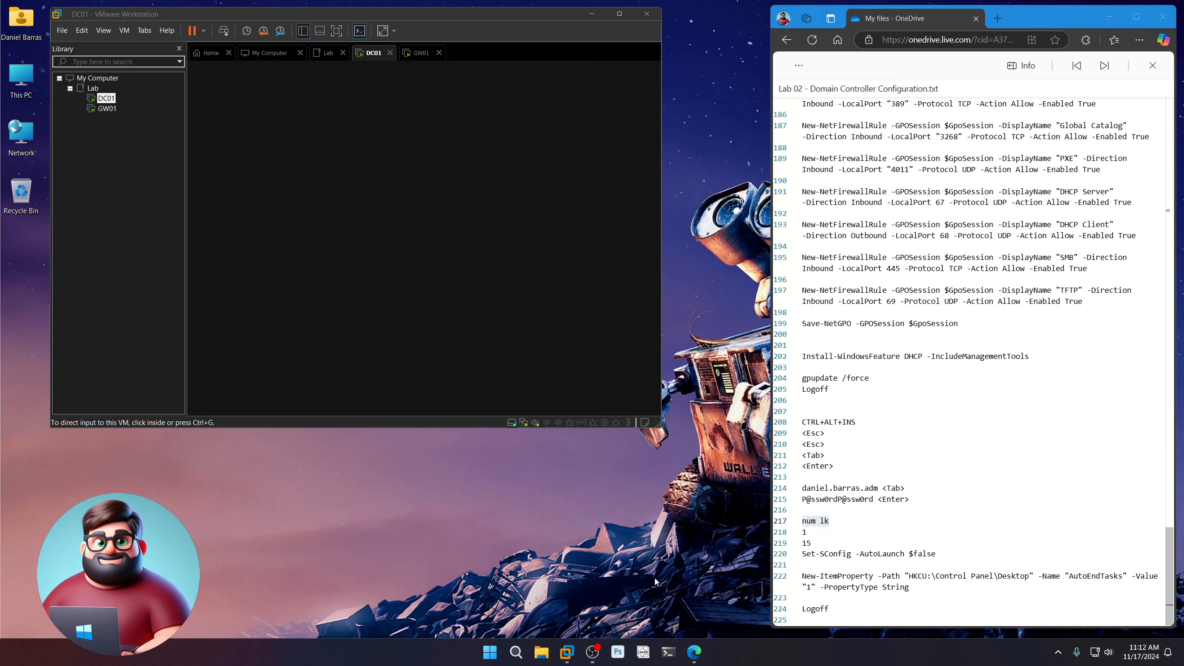
key(ctrl+alt+Insert)
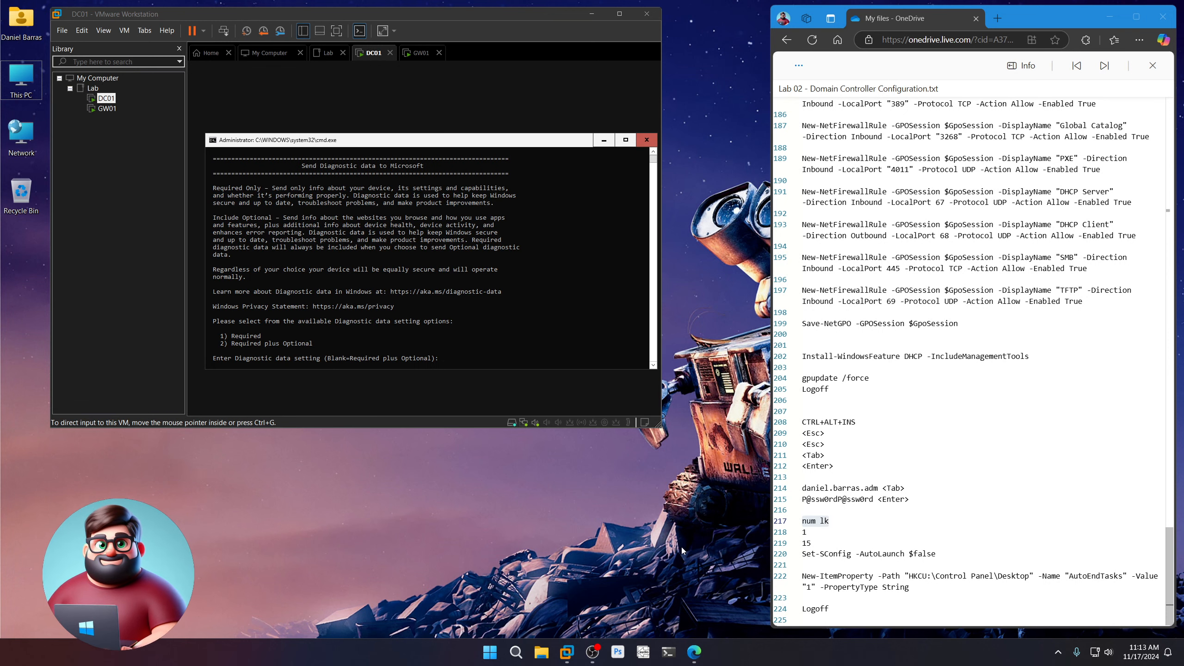
Accept Required-only diagnostic data and exit SConfig to a PowerShell prompt
click(437, 141)
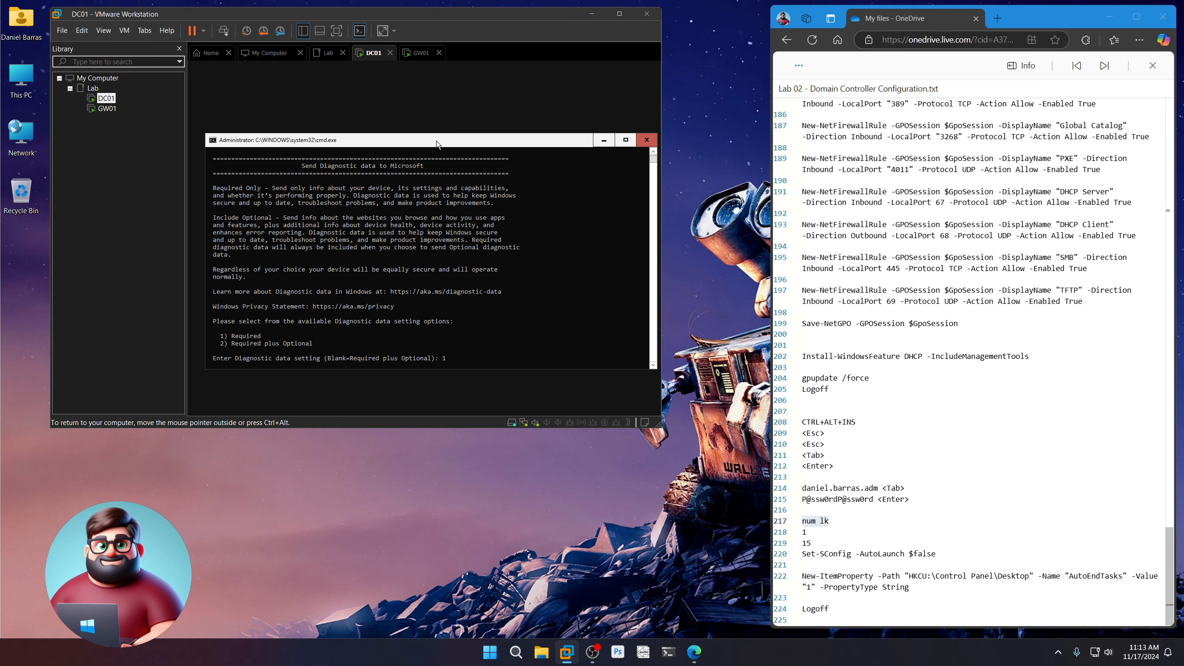
key(Return)
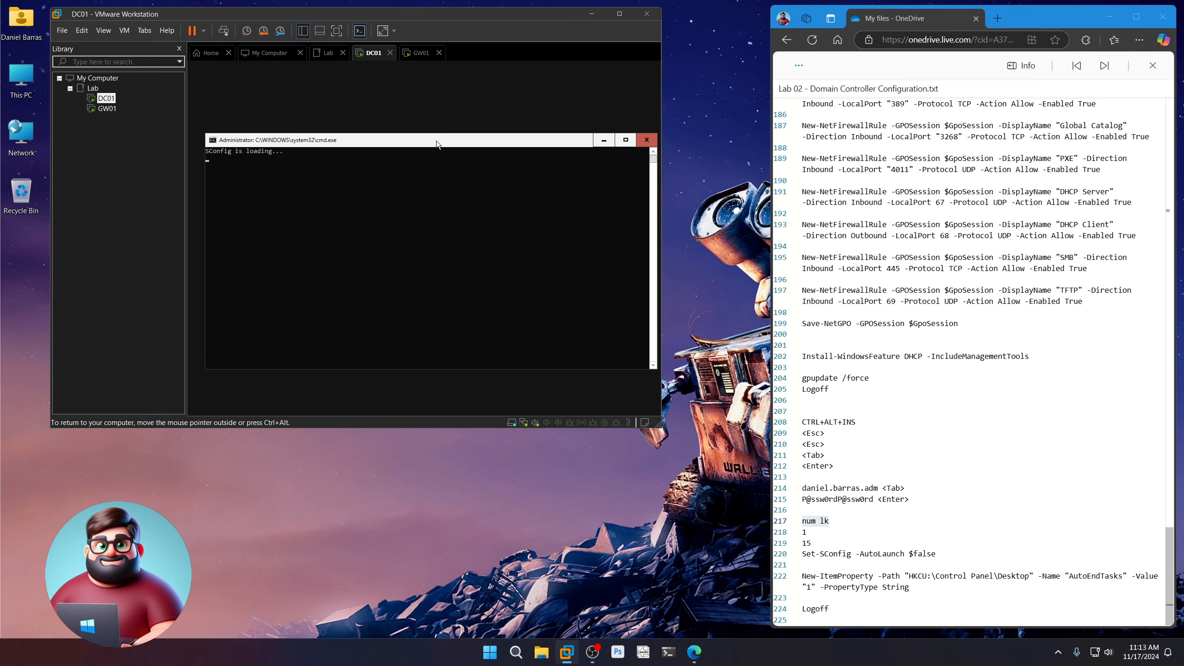
key(Return)
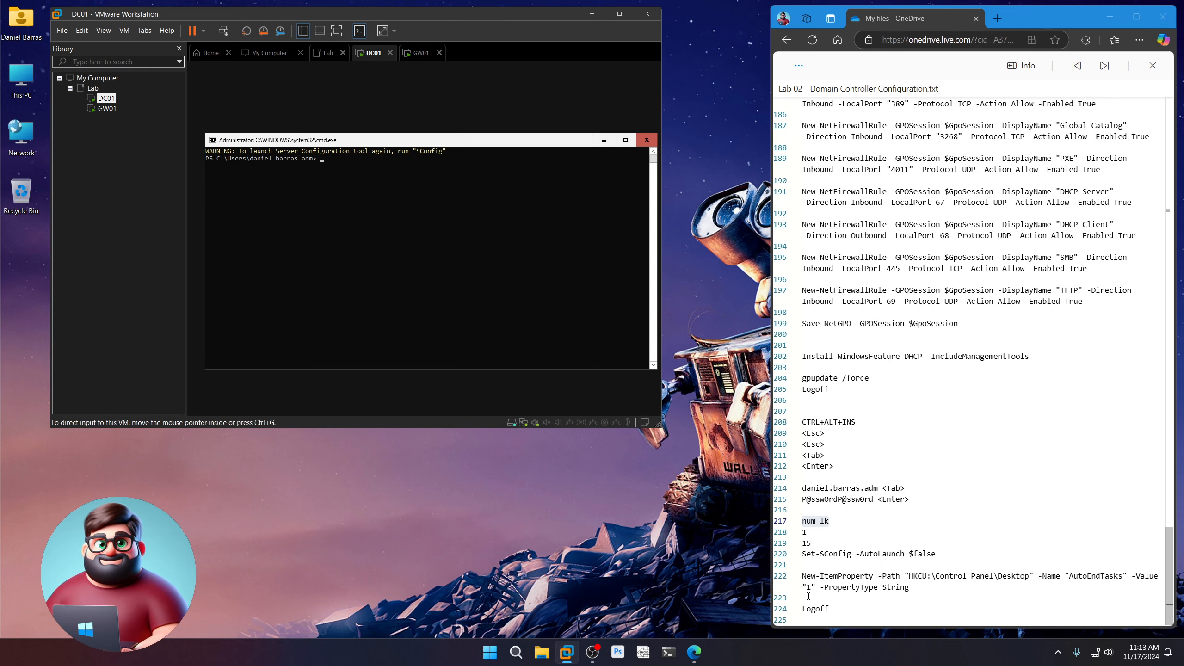
click(835, 608)
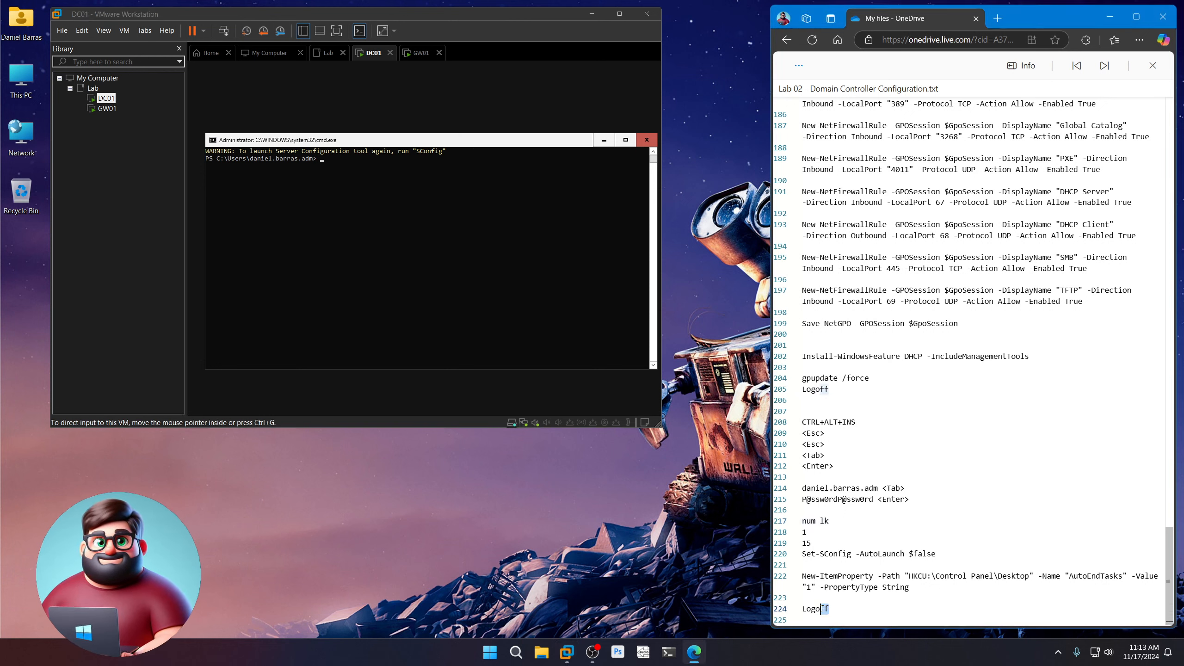
Run notes lines 220–224 in DC01's PowerShell: disable SConfig autolaunch, set AutoEndTasks to 1, log off
drag(836, 609, 797, 559)
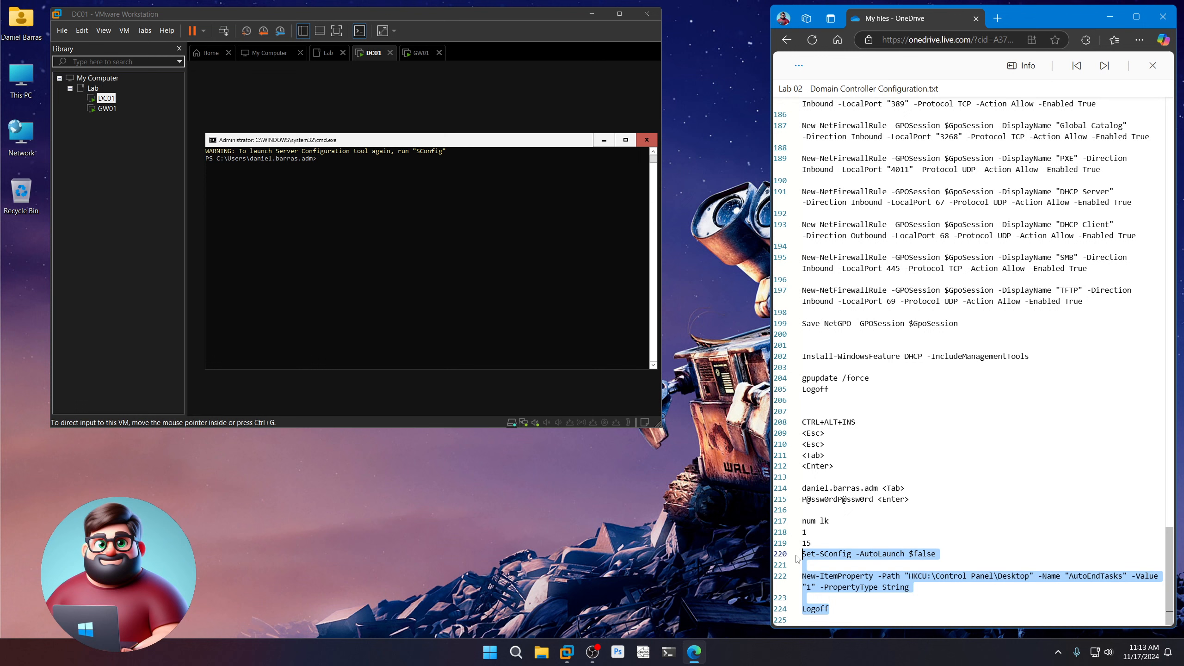
right_click(824, 579)
click(844, 551)
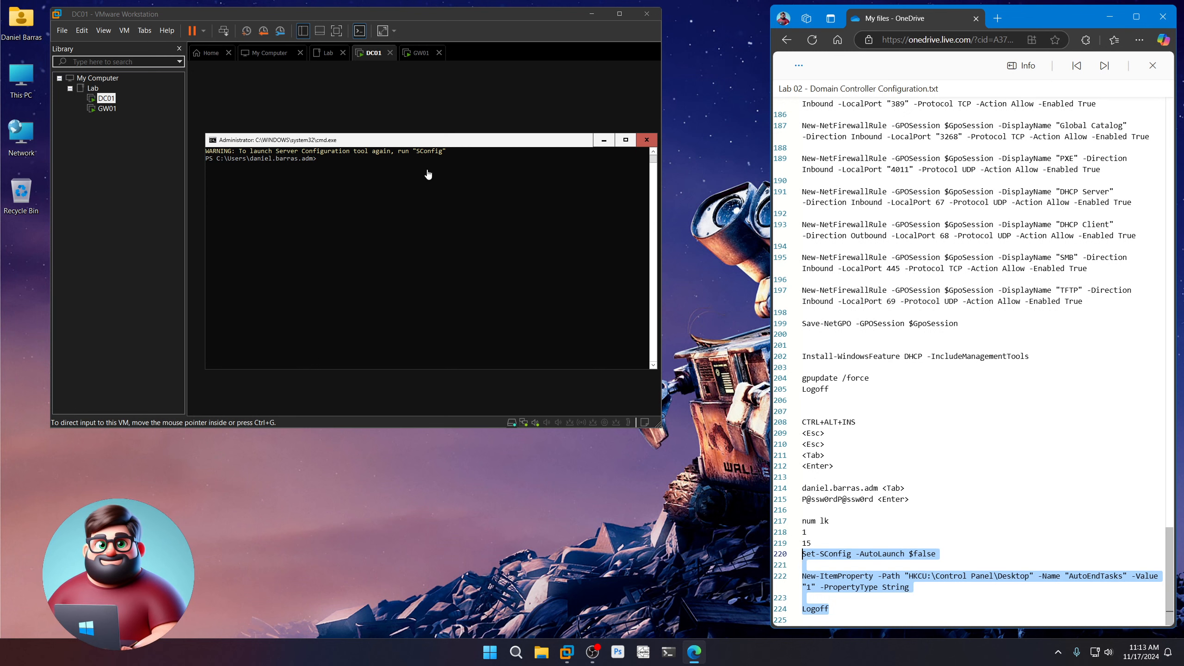
click(424, 144)
right_click(412, 180)
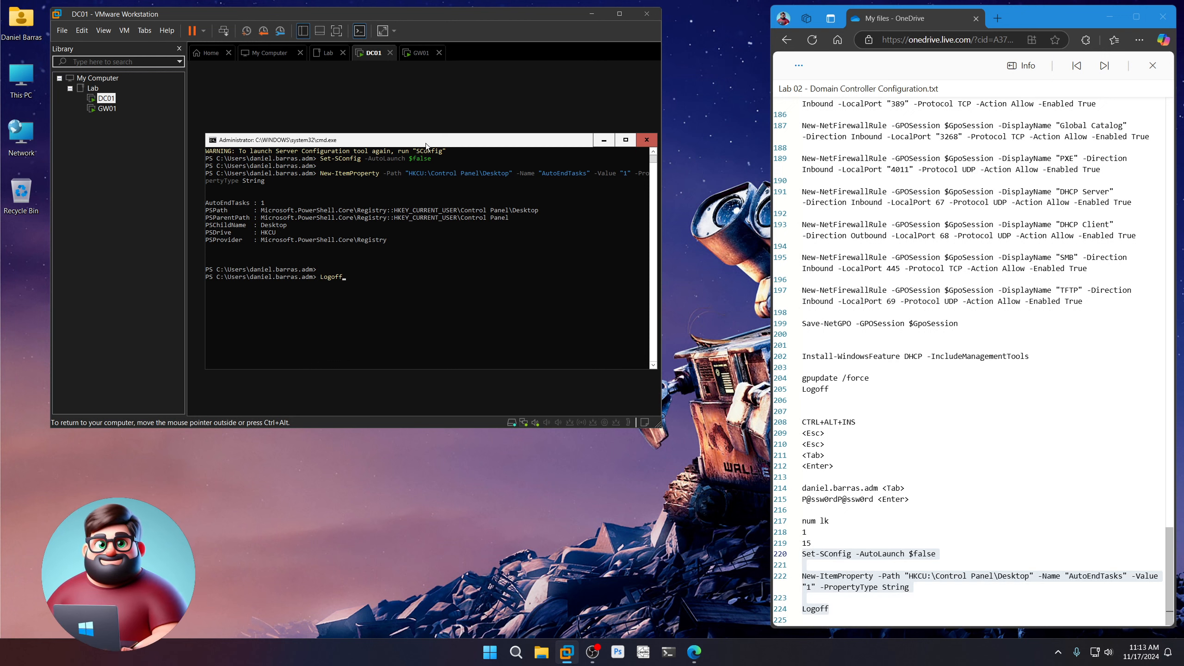
key(Return)
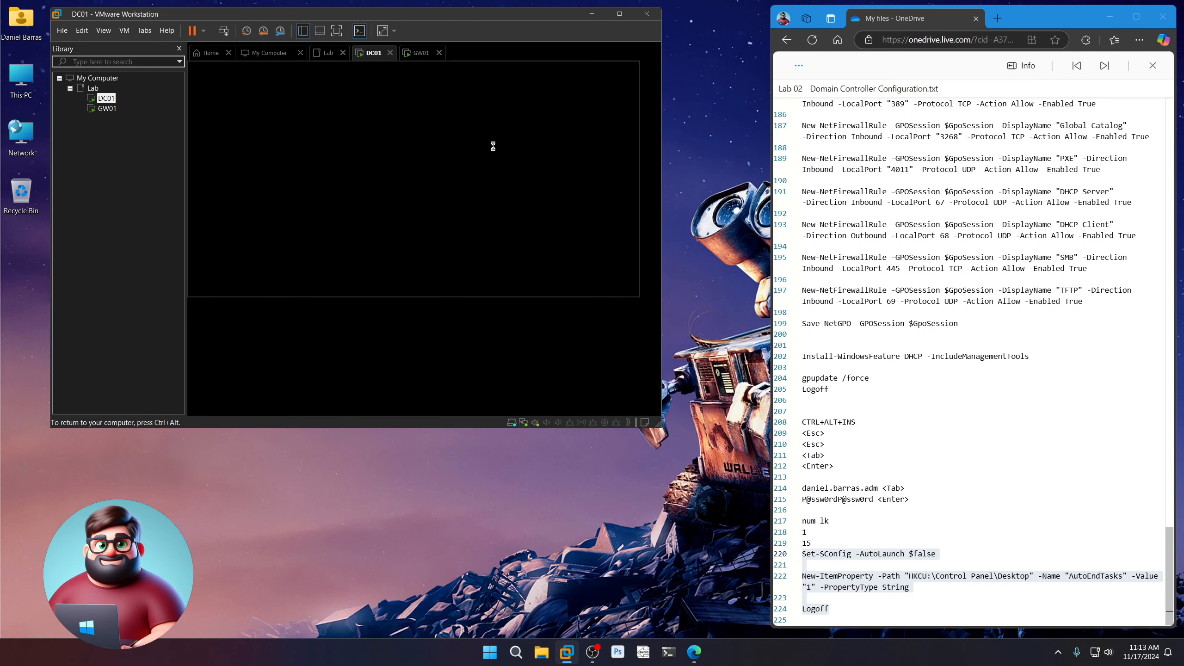
click(704, 595)
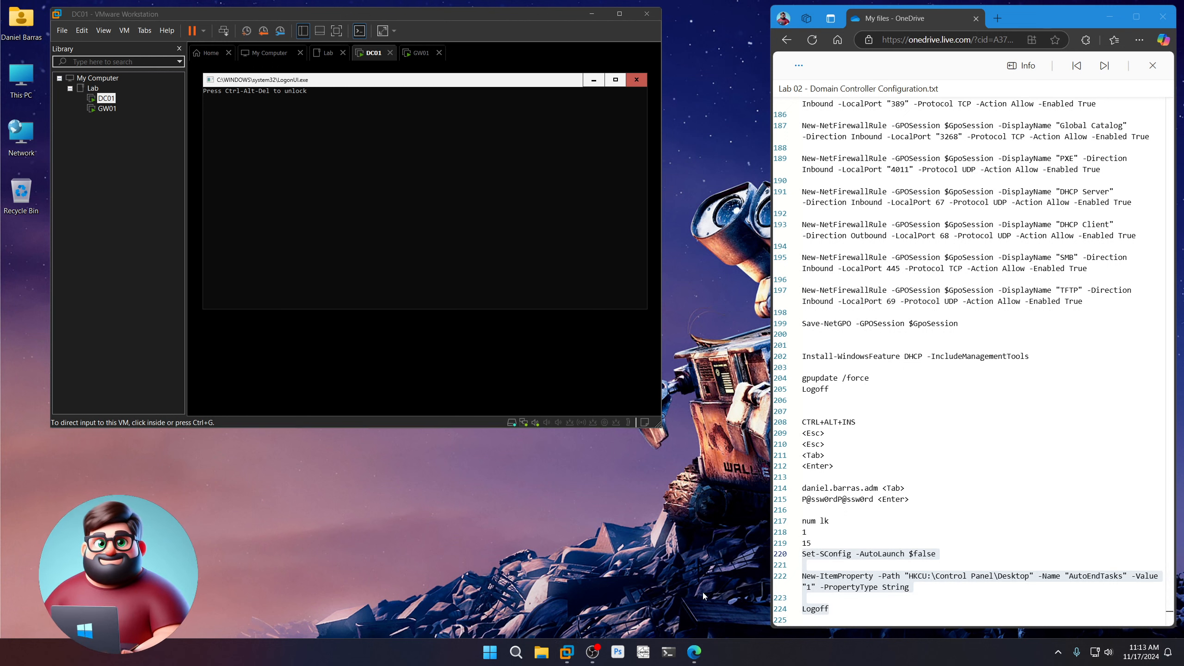